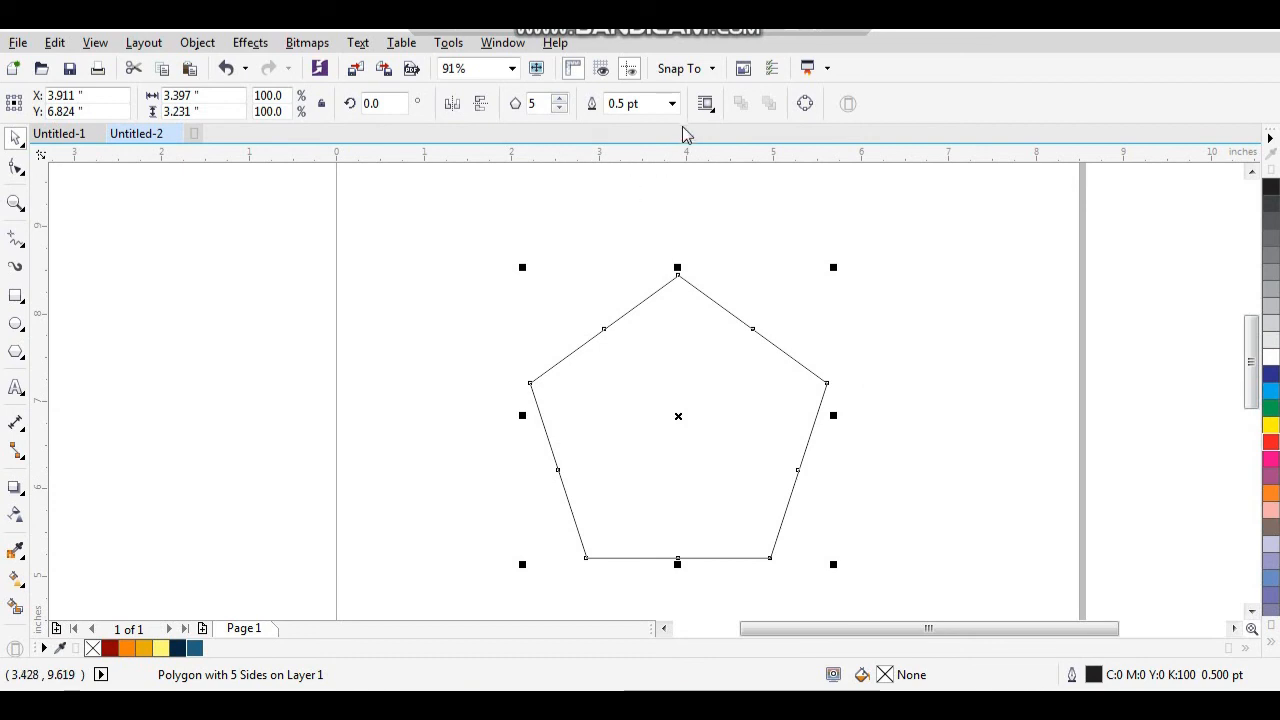
Step: Set the pentagon's outline width to 2.0 pt and change its number of sides to 6
left_click(672, 103)
left_click(620, 213)
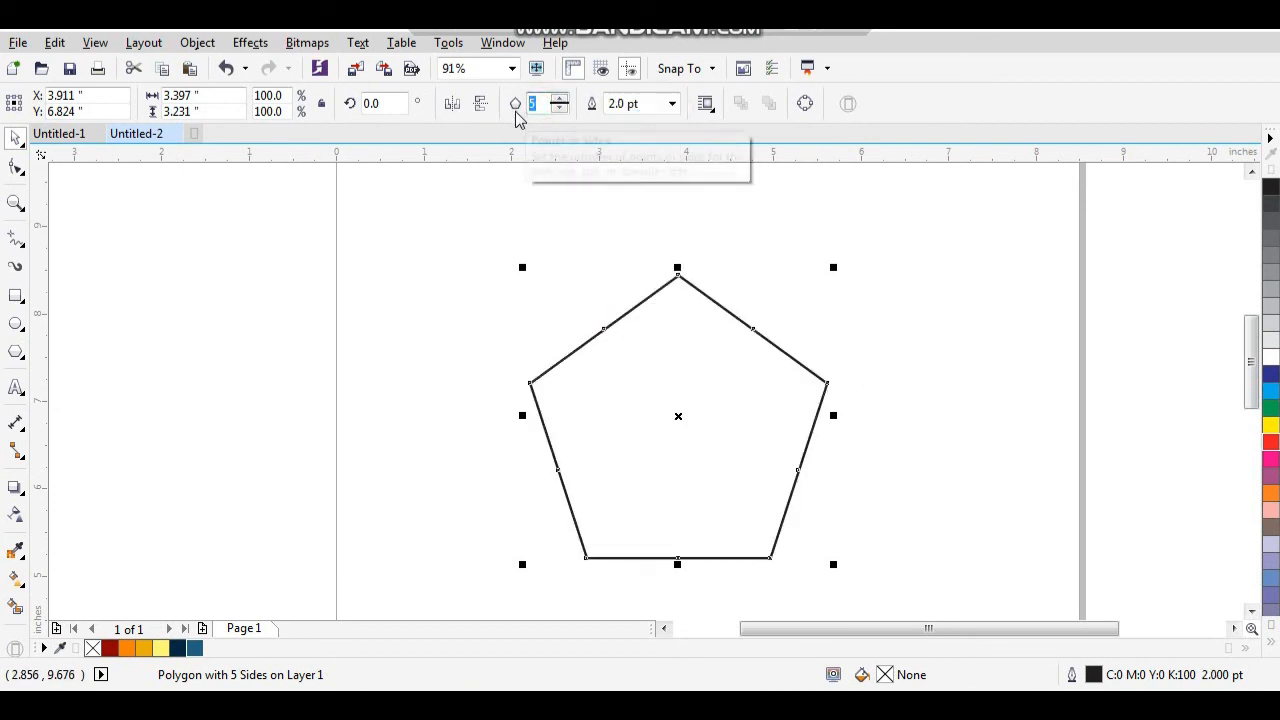
key("Return")
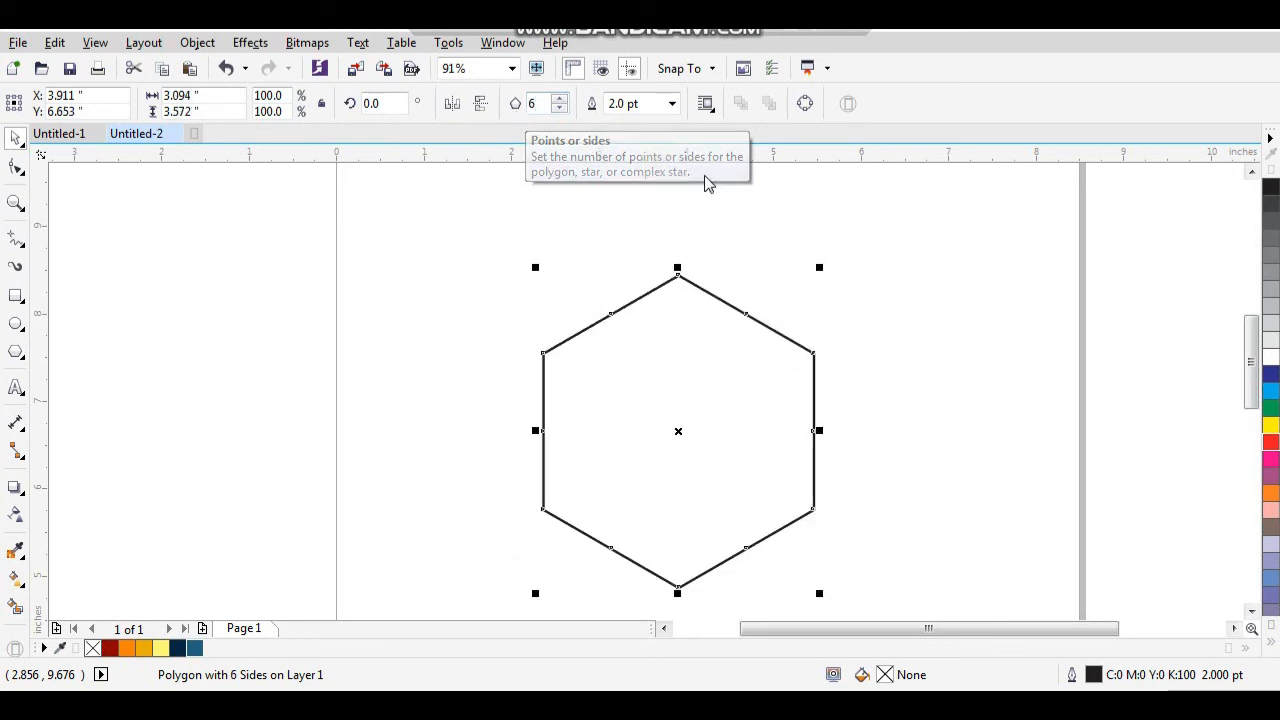
key("ctrl+z")
left_click(774, 286)
left_click(592, 416)
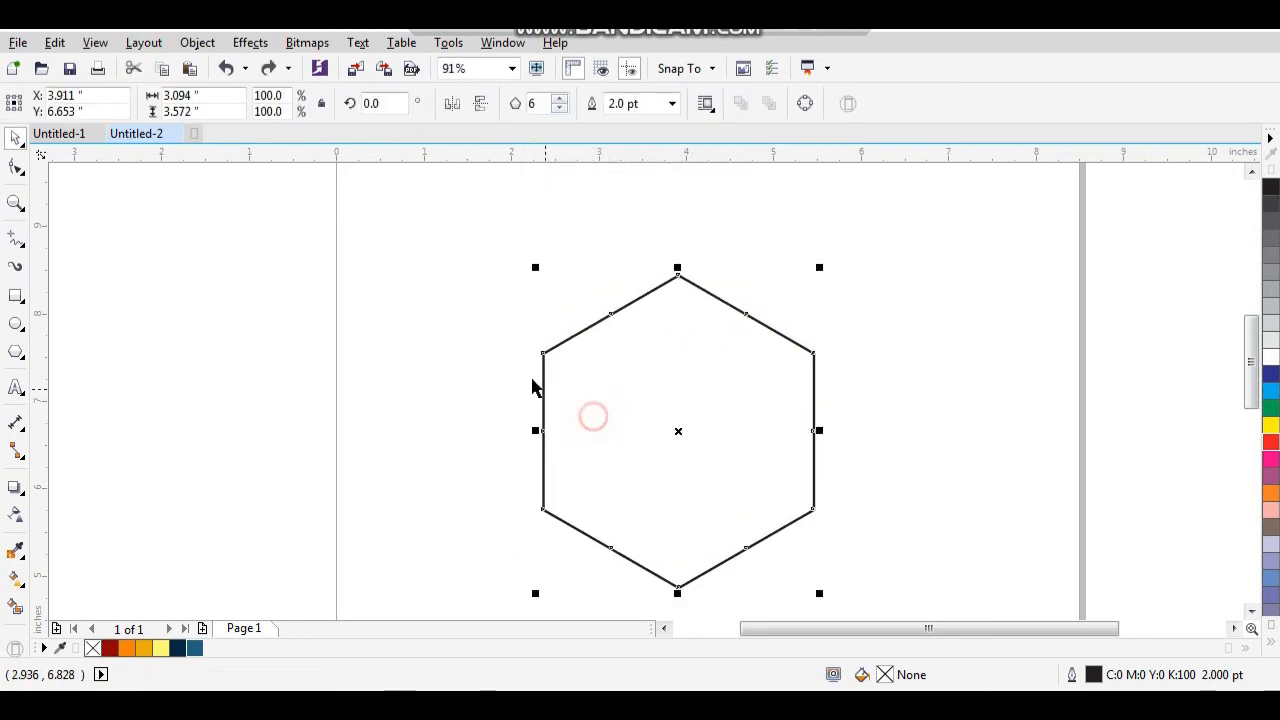
Step: Draw a rectangle about 0.92 by 1.78 in inside the hexagon, its height matching the hexagon's left vertical edge
left_click_drag(471, 303, 704, 548)
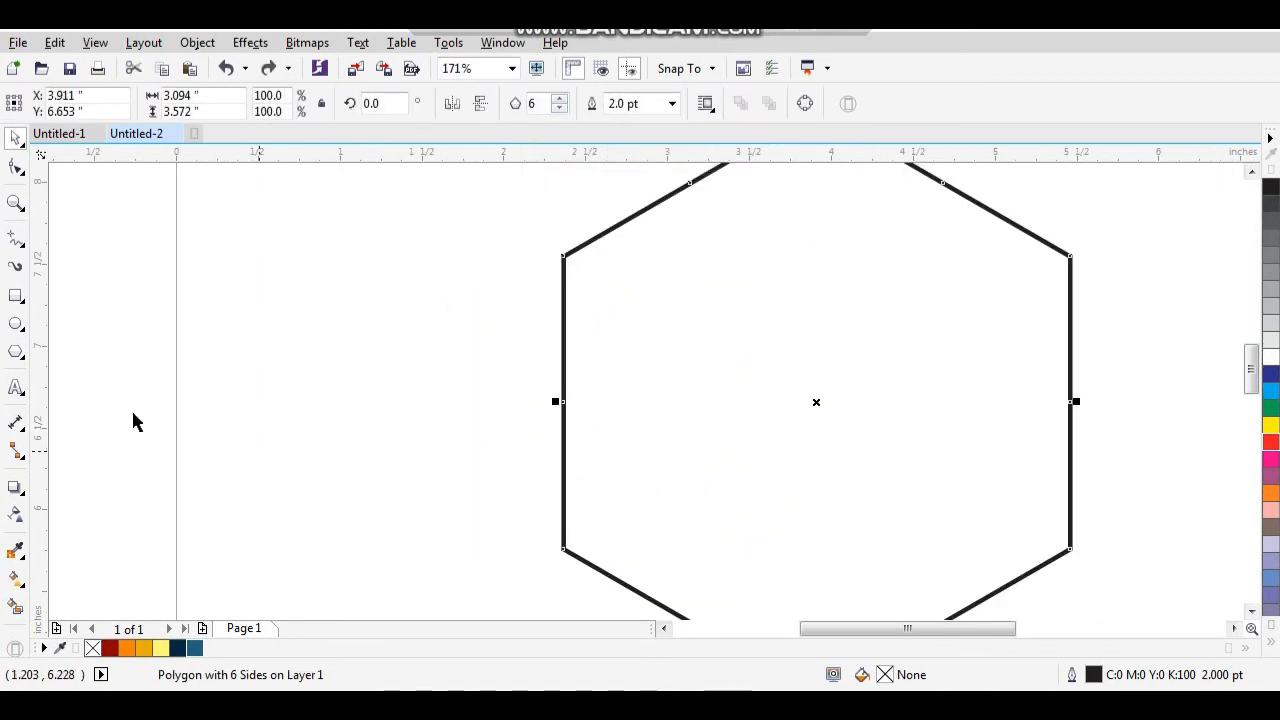
left_click(15, 296)
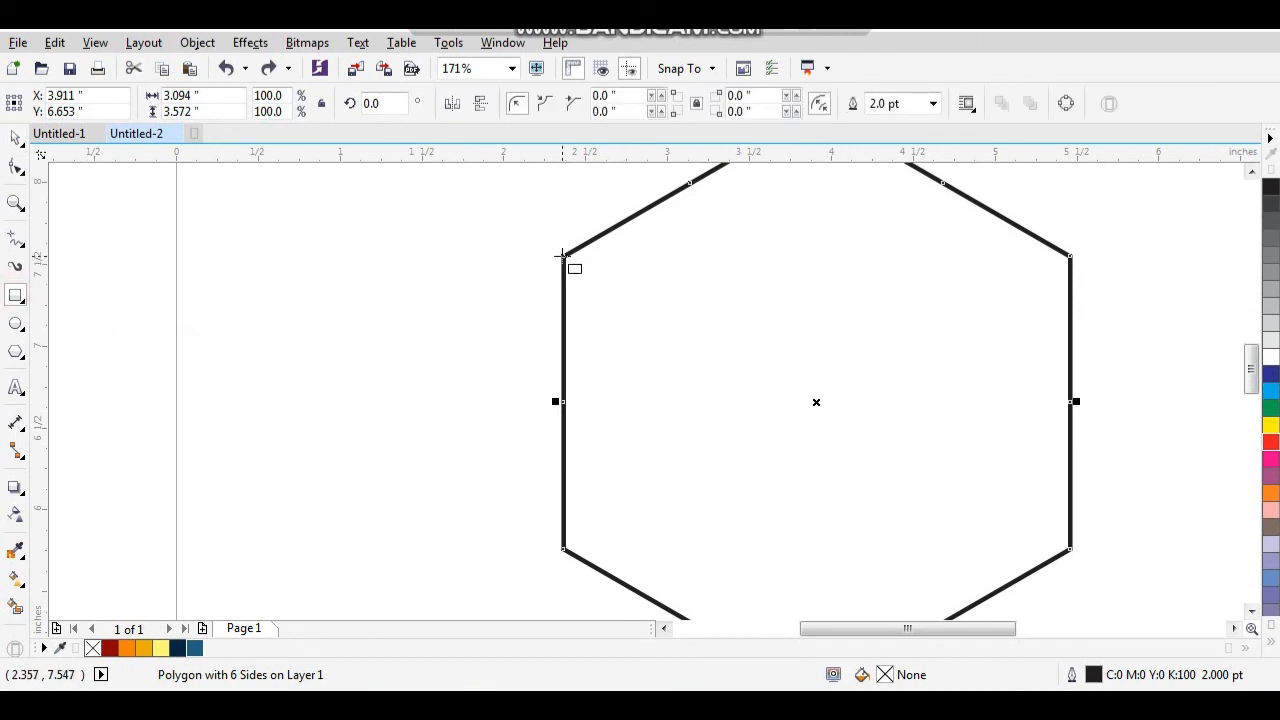
left_click_drag(563, 256, 713, 548)
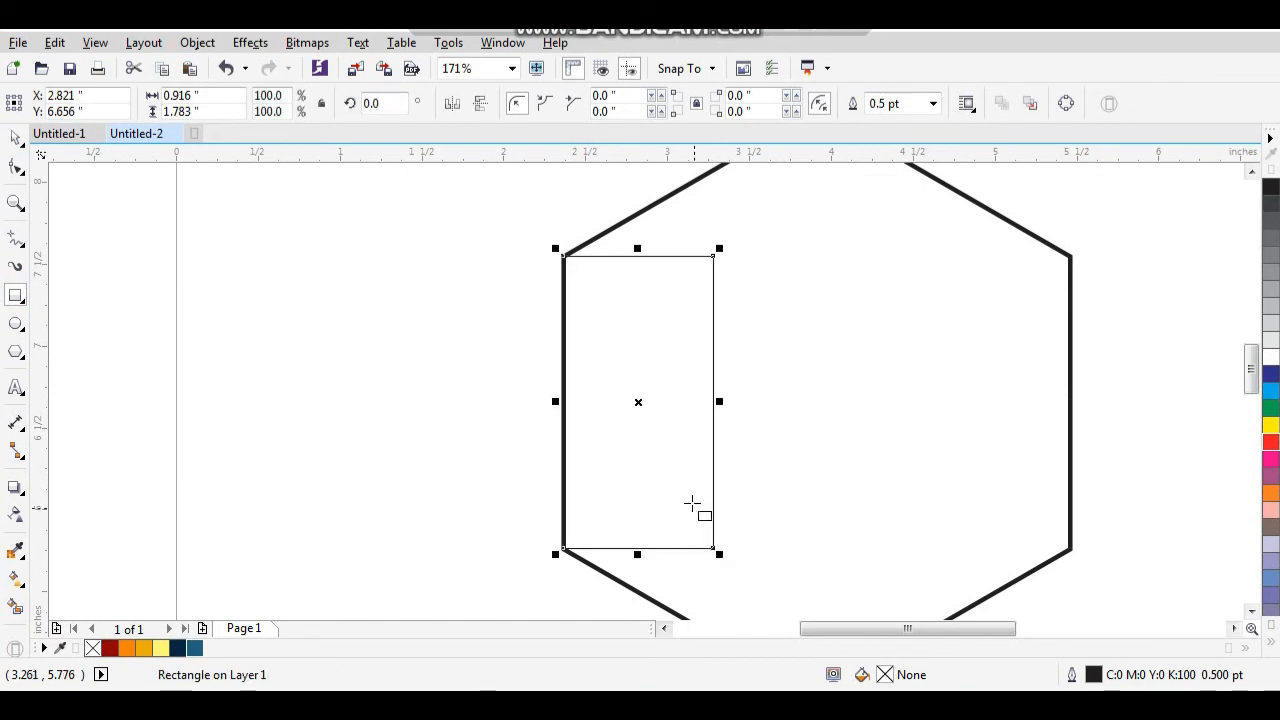
Step: Create a mirrored copy of the rectangle directly beside its right edge
key("space")
scroll(633, 416, "down", 2)
key("F2")
left_click_drag(548, 268, 873, 544)
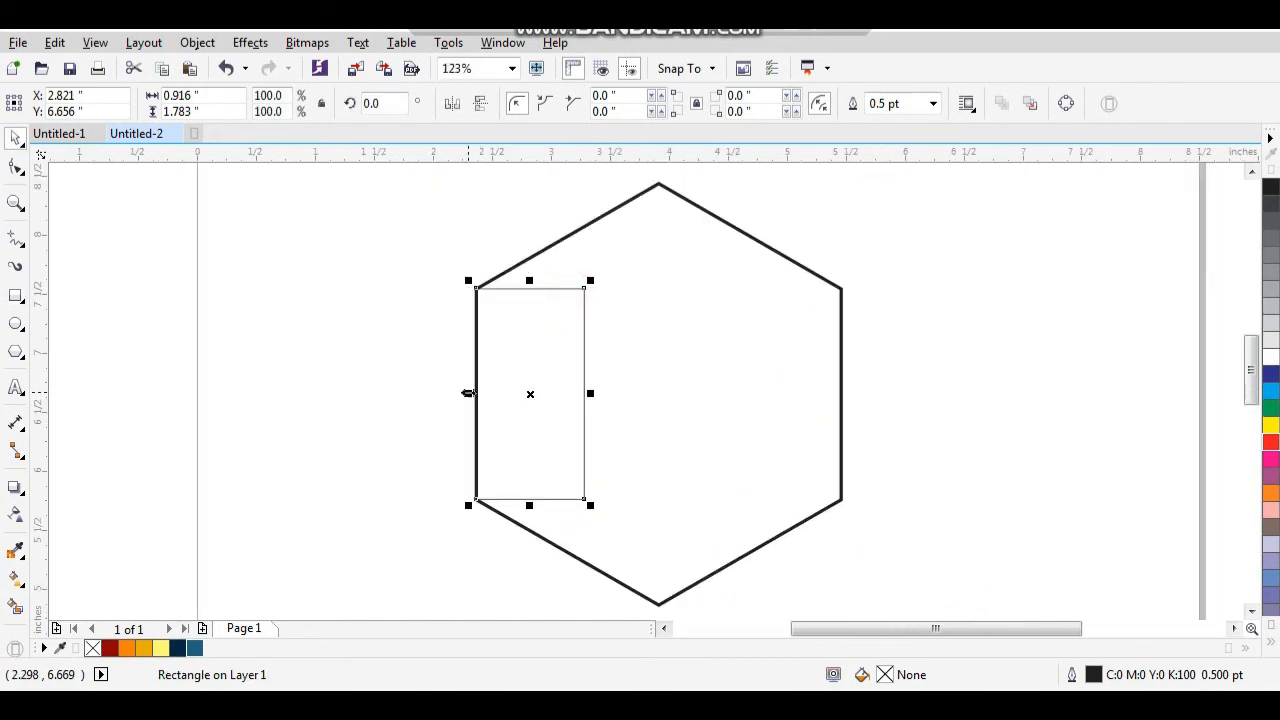
left_click_drag(467, 393, 683, 393)
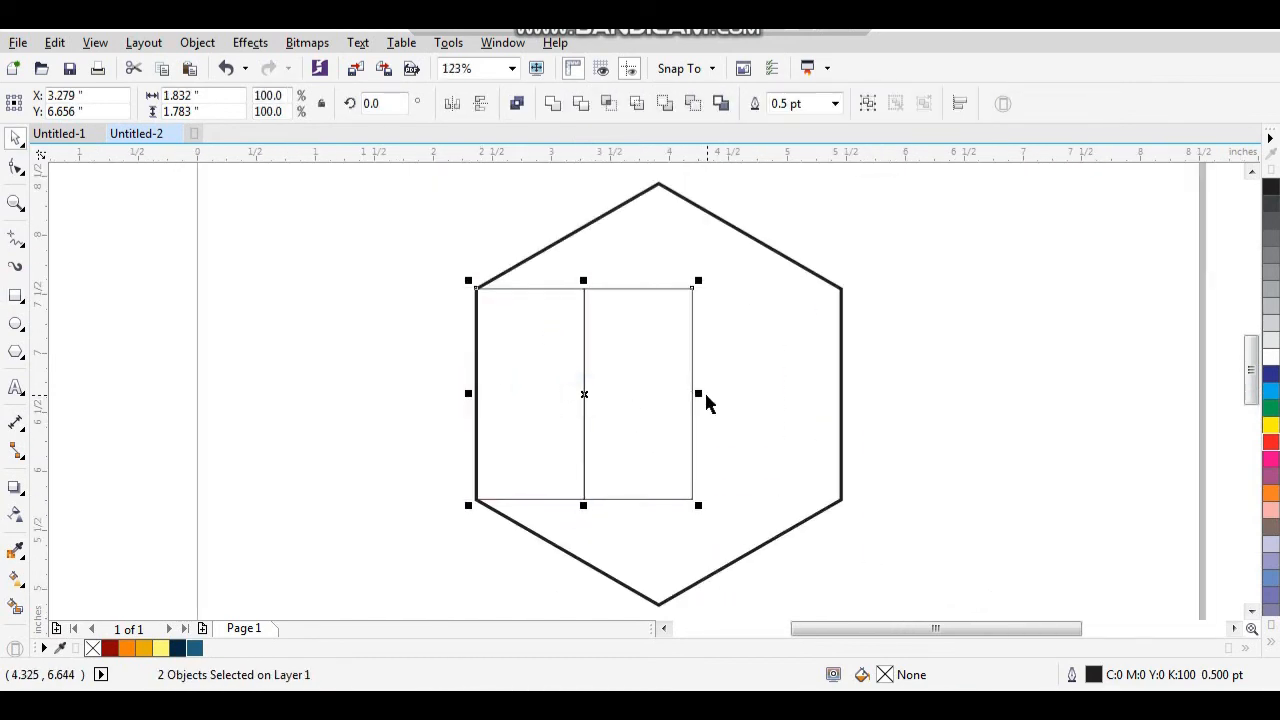
Step: Give both rectangles a 2.0 pt outline and stretch them together until they reach the hexagon's right edge
left_click(836, 106)
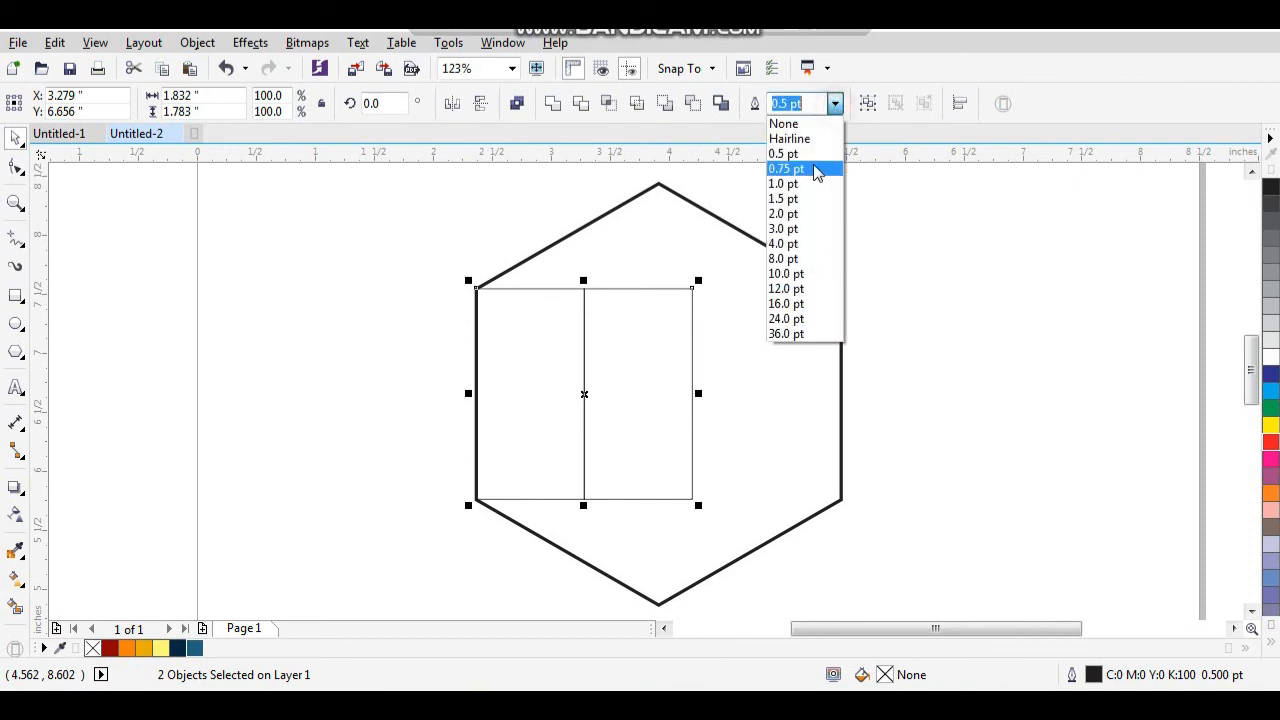
left_click(809, 211)
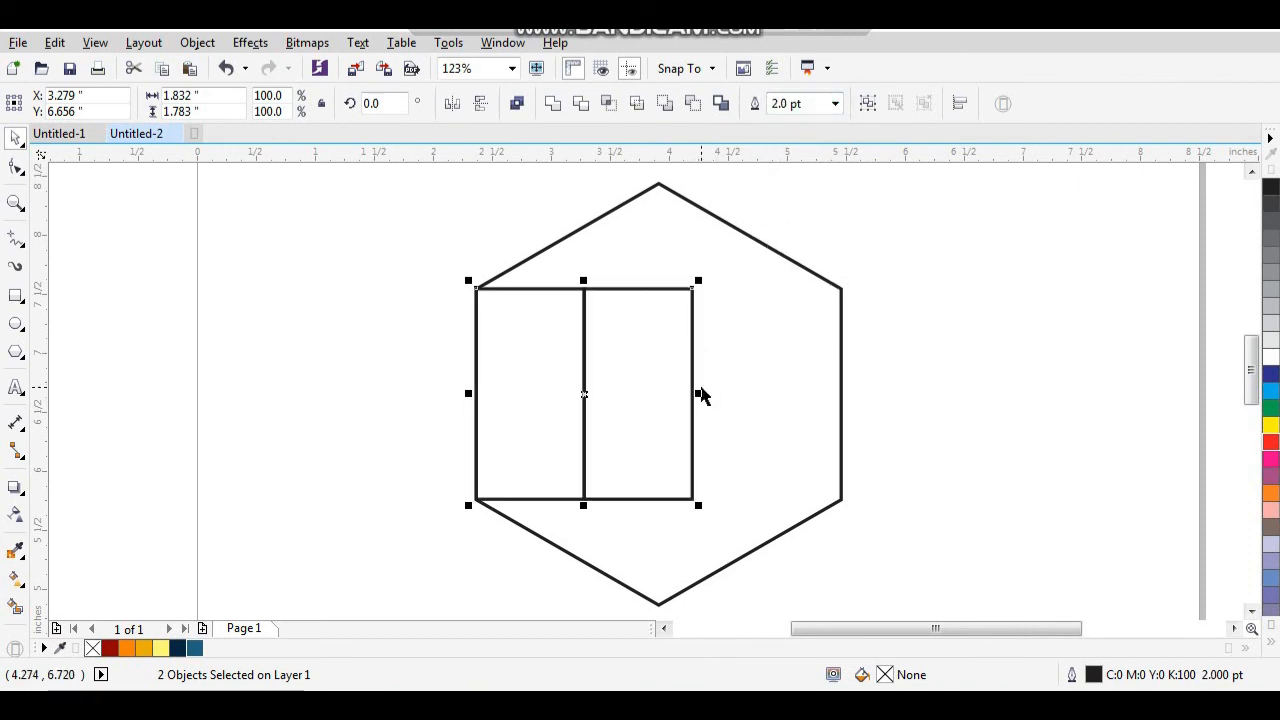
left_click_drag(700, 393, 835, 391)
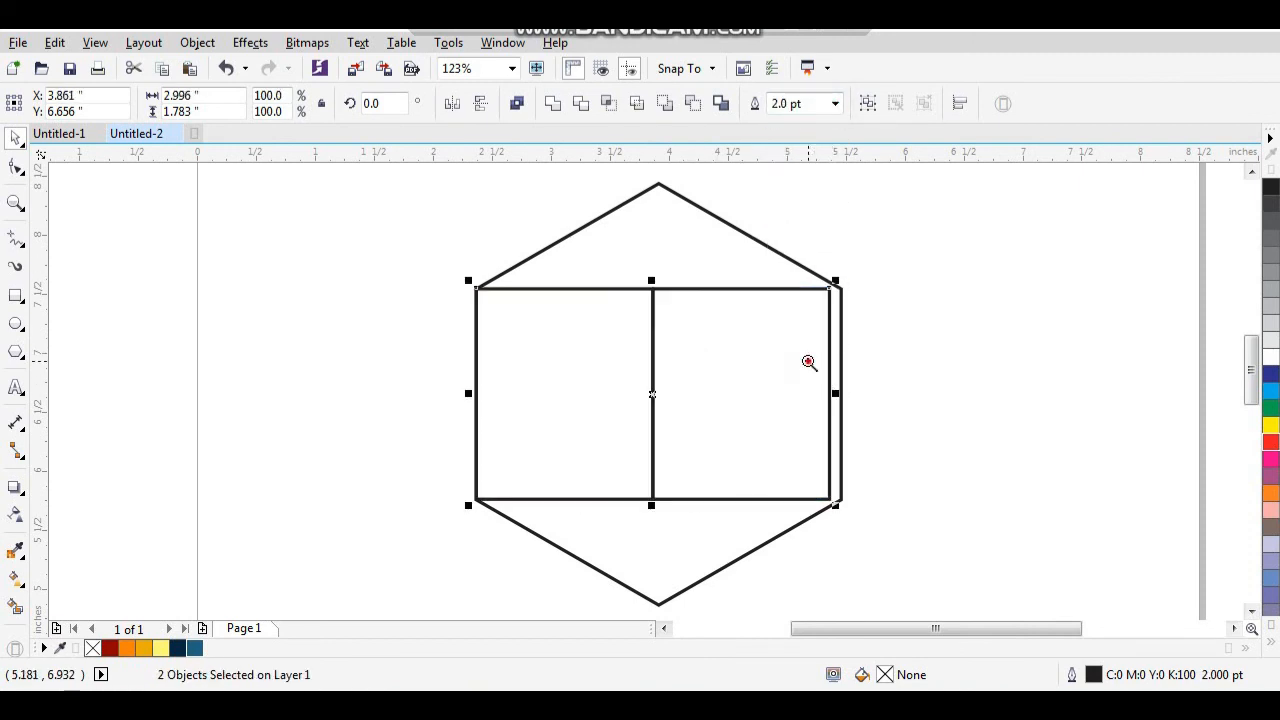
scroll(830, 395, "up", 5)
left_click_drag(648, 322, 703, 321)
scroll(702, 348, "down", 7)
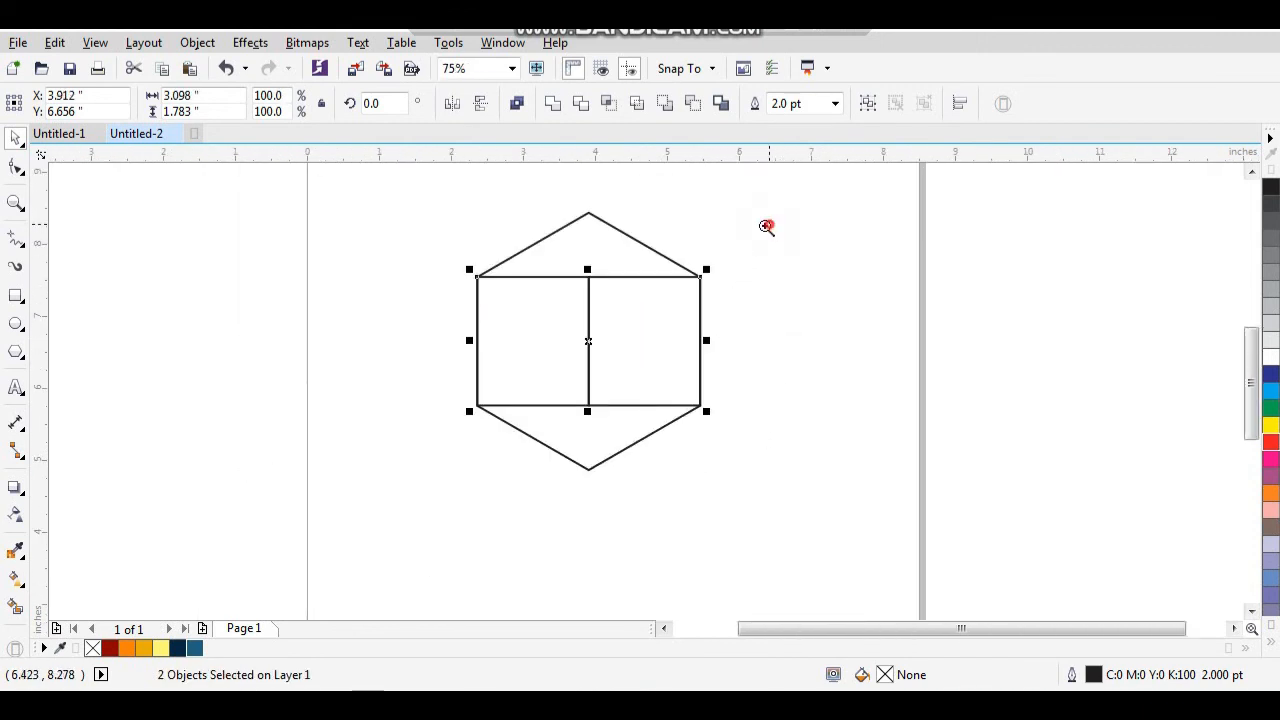
Step: Delete the right rectangle and skew the left one downward so its lower edge follows the hexagon's lower-left edge
left_click(700, 366)
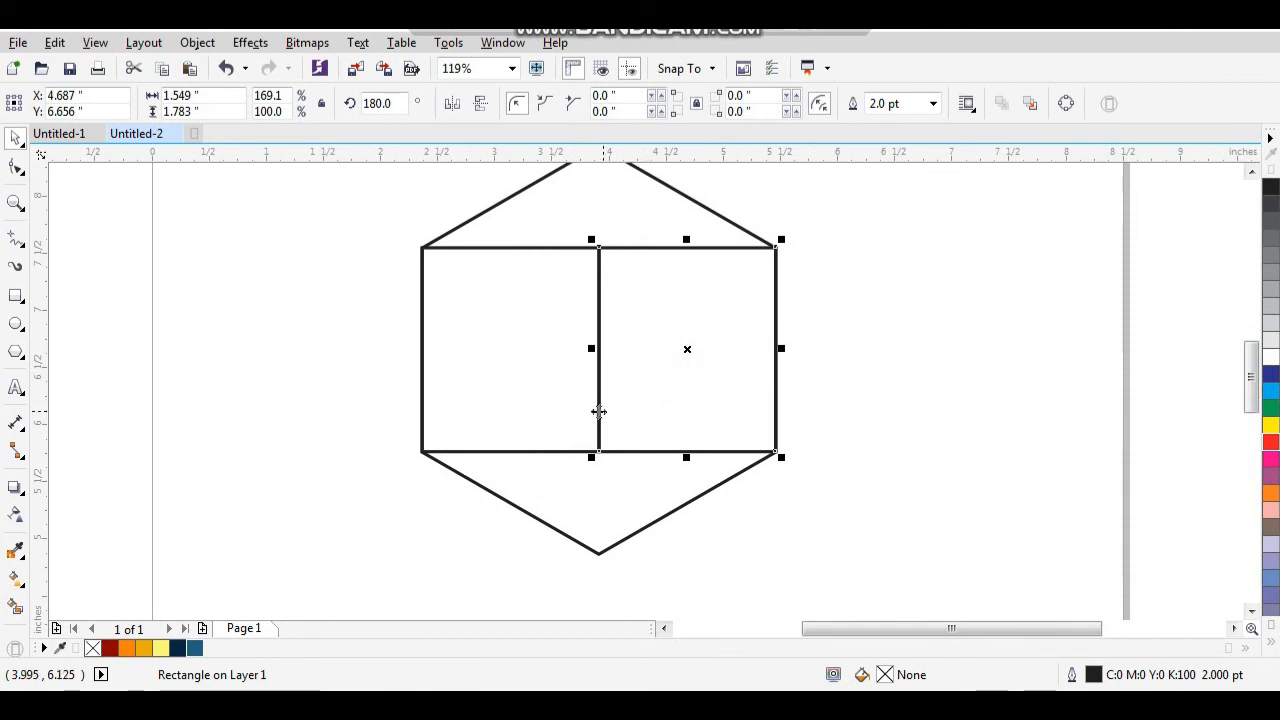
key("Delete")
left_click(569, 362)
left_click(569, 362)
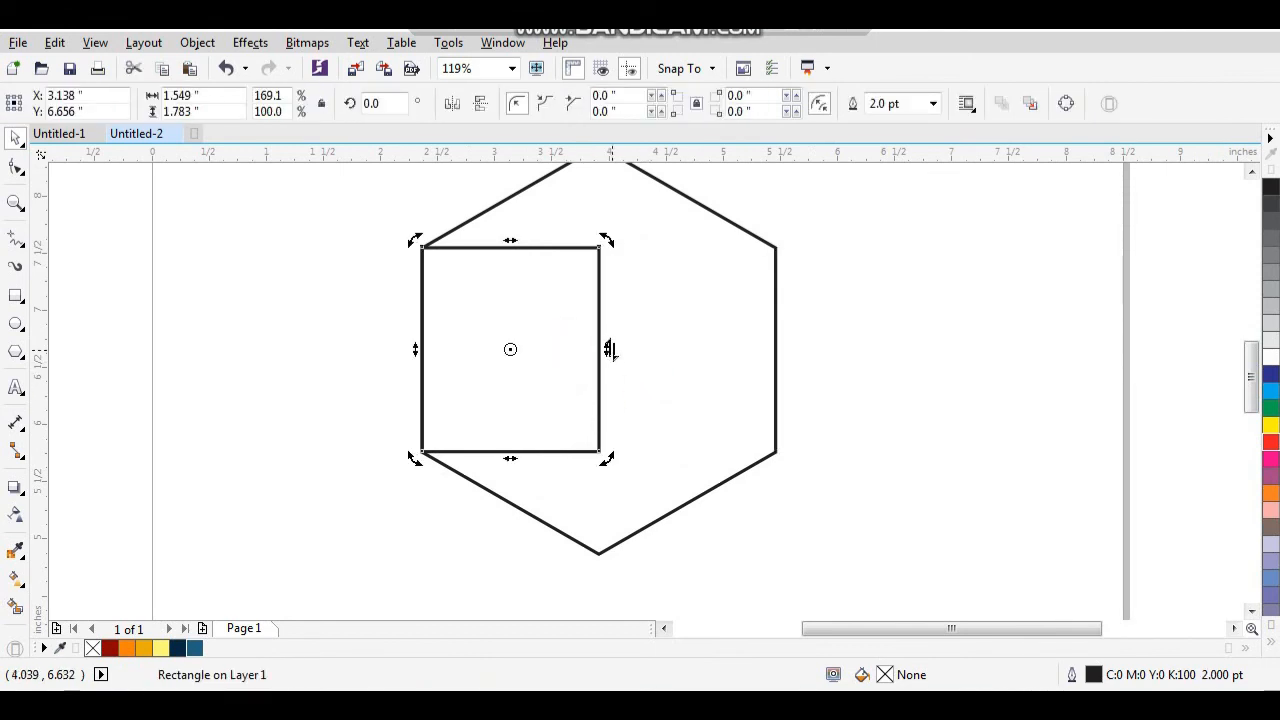
left_click_drag(607, 348, 616, 434)
key("F2")
left_click_drag(491, 348, 672, 592)
left_click_drag(690, 250, 688, 292)
scroll(702, 346, "down", 2)
Step: Mirror a copy of the skewed left face to the right to form the cube's right face
left_click(803, 288)
key("F2")
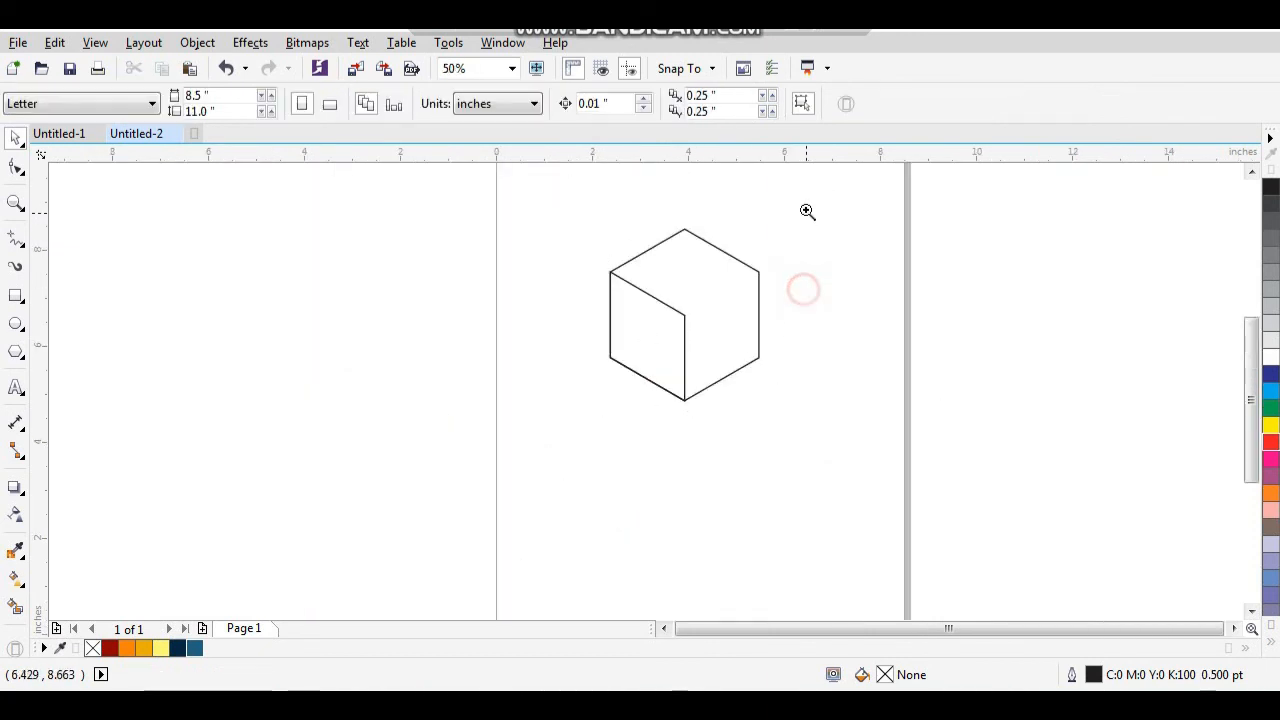
left_click_drag(805, 209, 574, 421)
left_click(487, 432)
left_click_drag(470, 437, 800, 437)
left_click(846, 352)
scroll(735, 376, "down", 2)
Step: Fill the left, right and top faces of the cube as separate shapes with Smart Fill
key("F2")
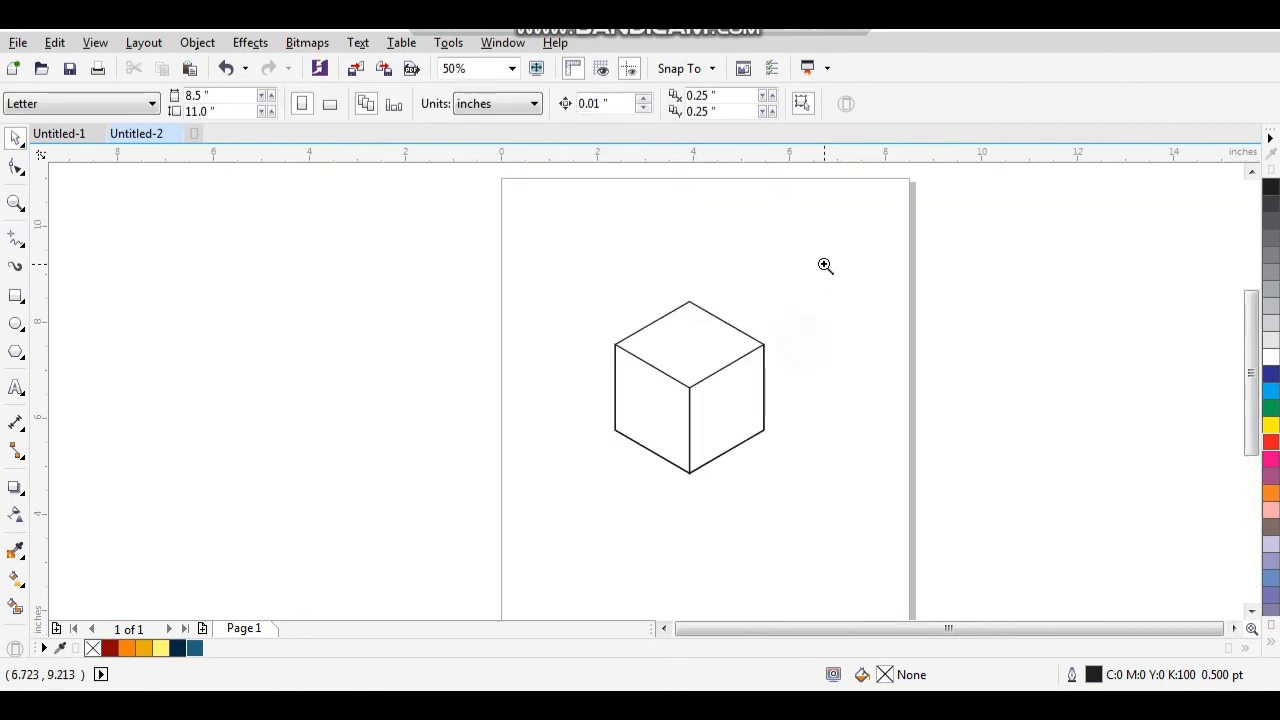
left_click_drag(823, 263, 586, 480)
left_click(810, 331)
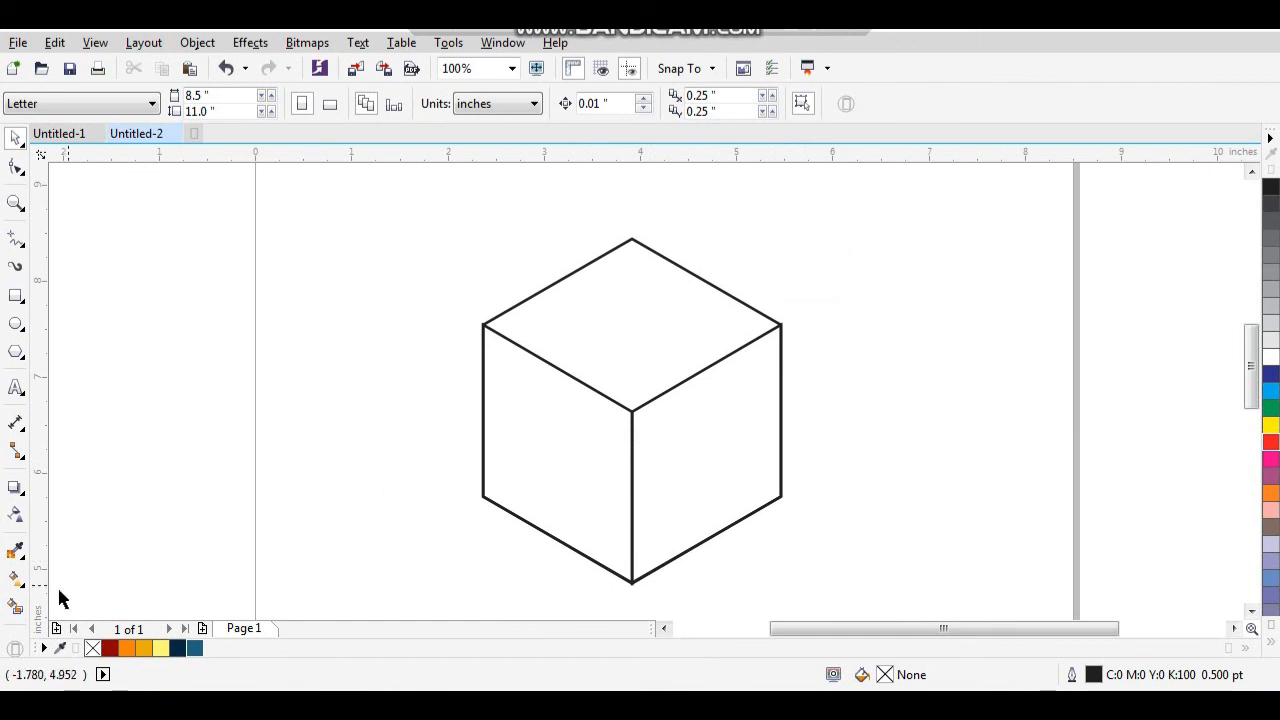
left_click(16, 607)
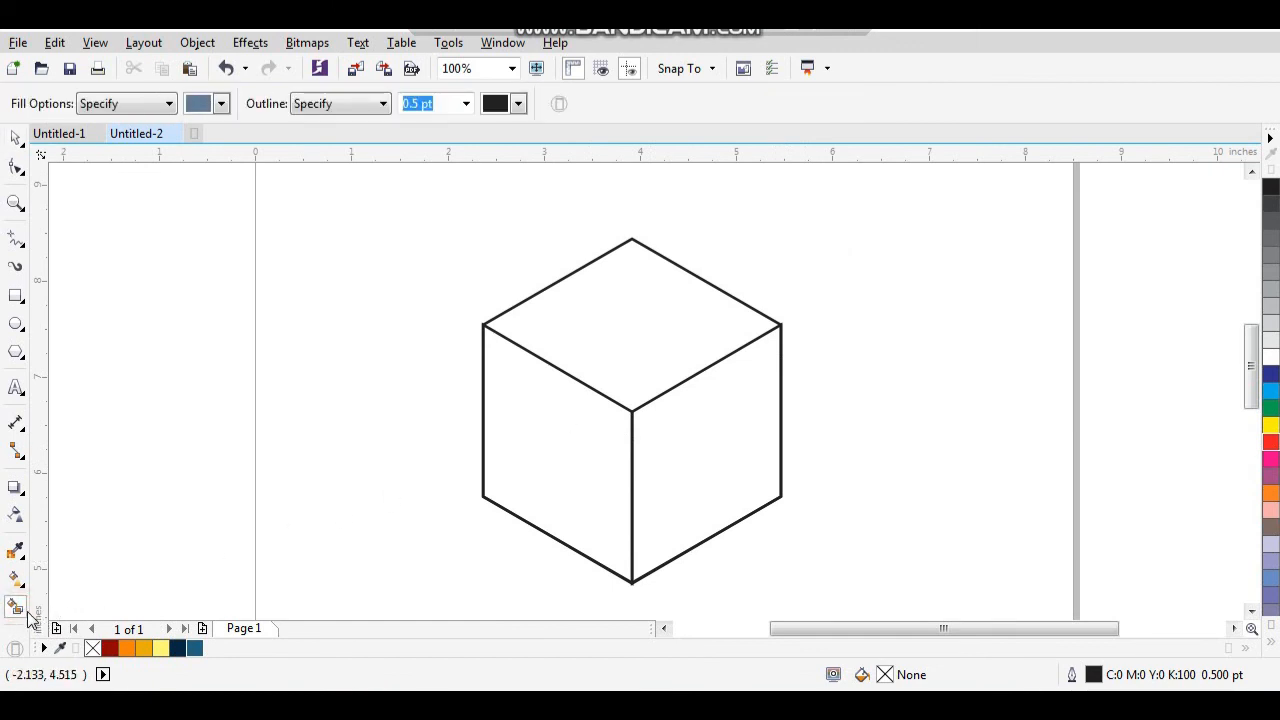
left_click(576, 454)
left_click(676, 446)
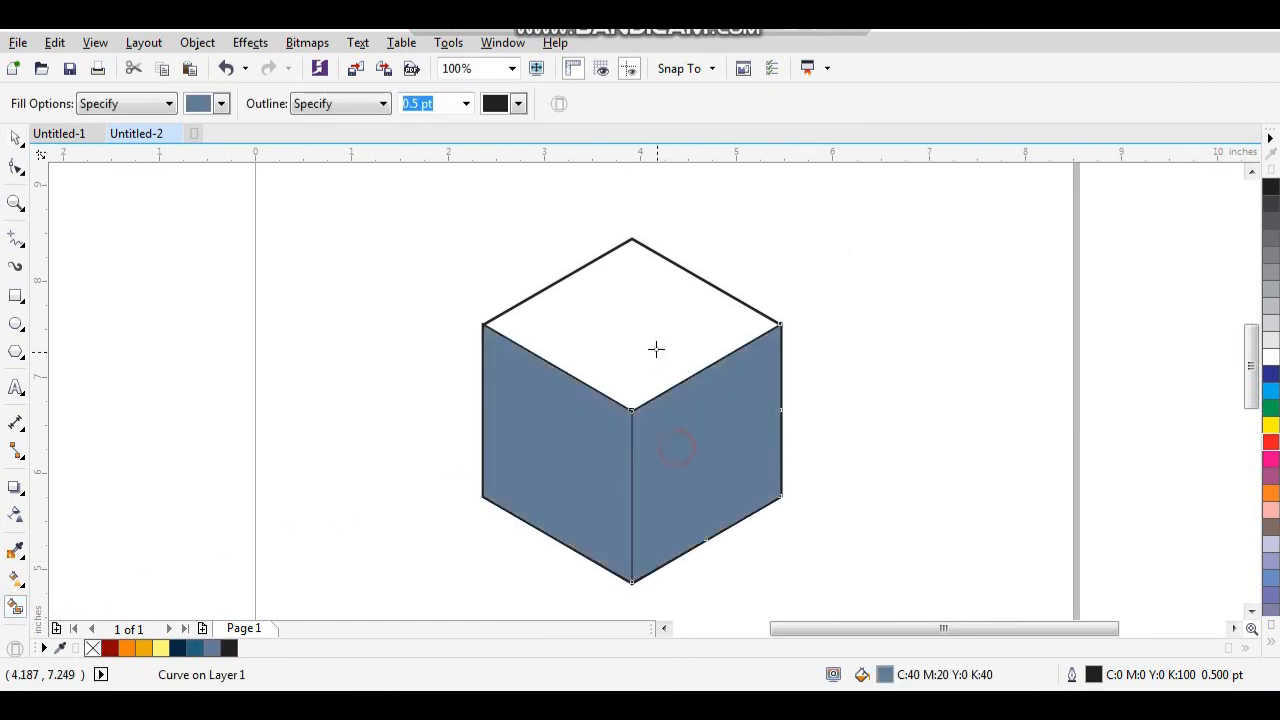
left_click(656, 348)
key("space")
left_click(813, 368)
Step: Select the three filled faces together and move them left, clear of the original outline cube
left_click(674, 334)
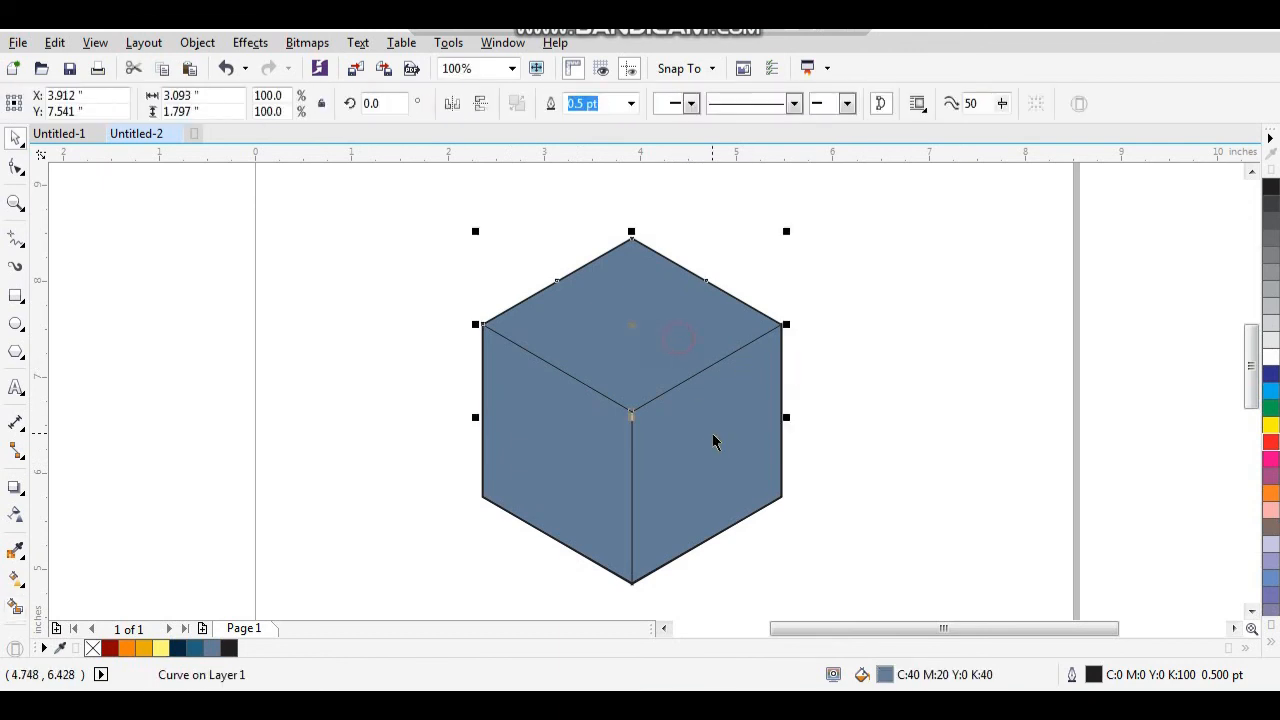
left_click(713, 437, "shift")
left_click(572, 449, "shift")
scroll(658, 454, "down", 1)
left_click_drag(680, 447, 472, 447)
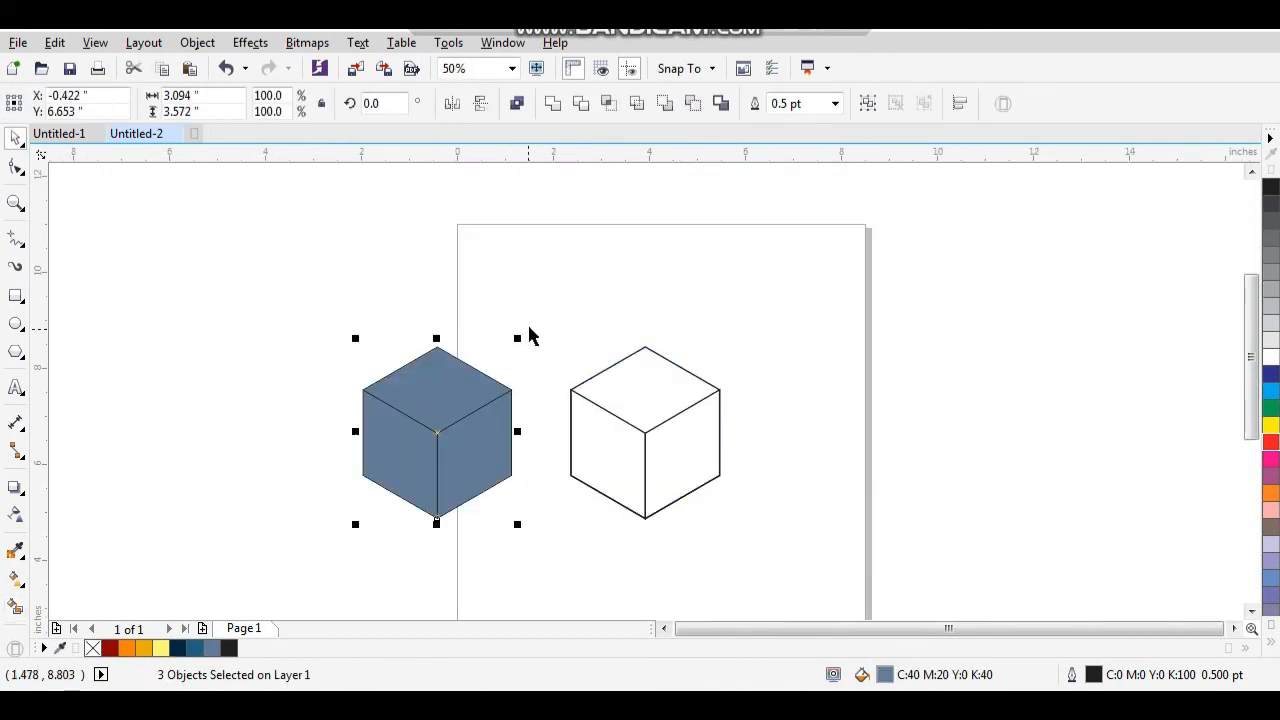
Step: Delete the original outline cube and move the filled cube back onto the page
left_click_drag(528, 304, 731, 530)
key("Delete")
left_click_drag(611, 303, 345, 540)
left_click_drag(419, 460, 546, 532)
left_click(780, 350)
Step: Fill the cube's top face with a diagonal gradient from dark red (#8C0001) at upper right to orange at lower left
left_click(680, 312)
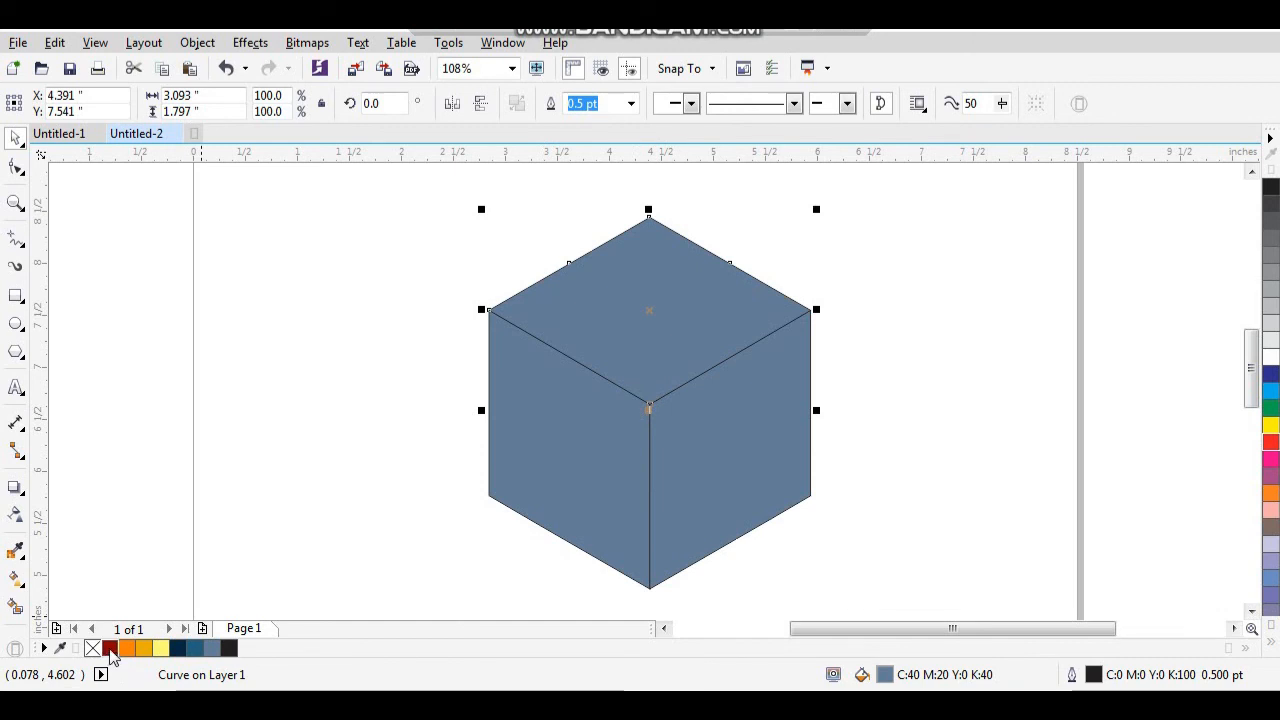
left_click(110, 648)
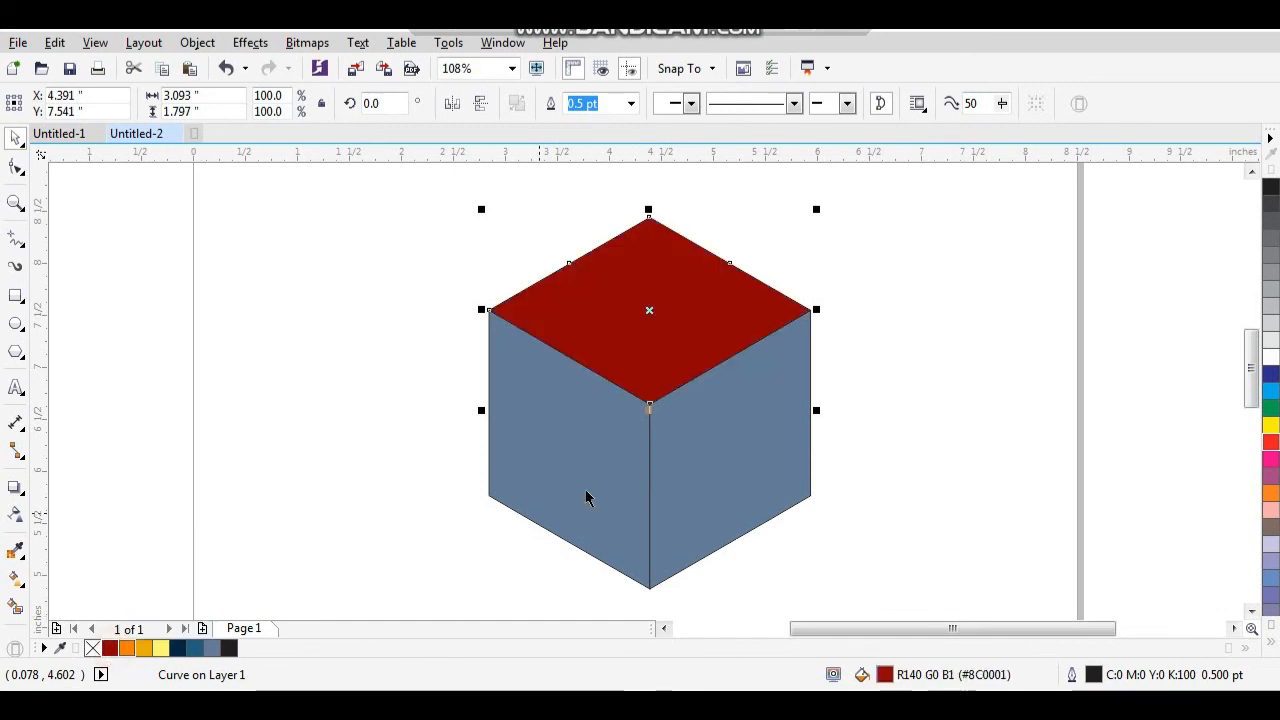
left_click(16, 584)
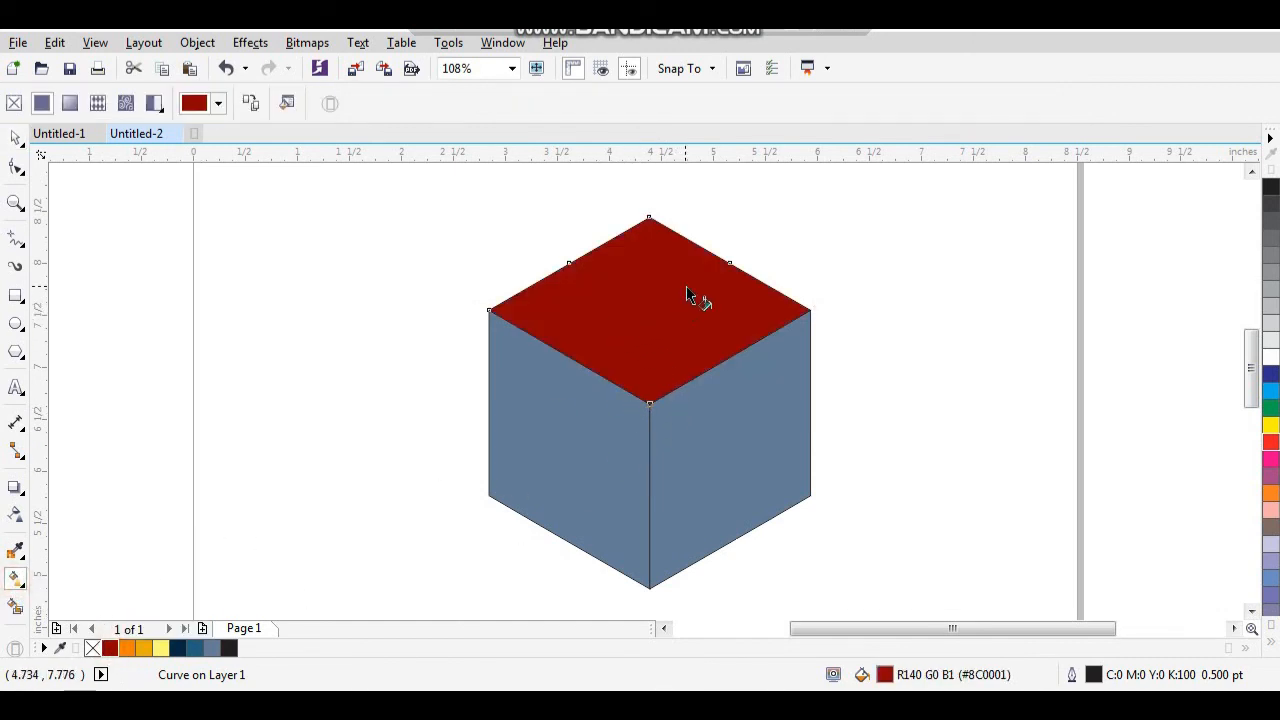
left_click_drag(672, 314, 608, 347)
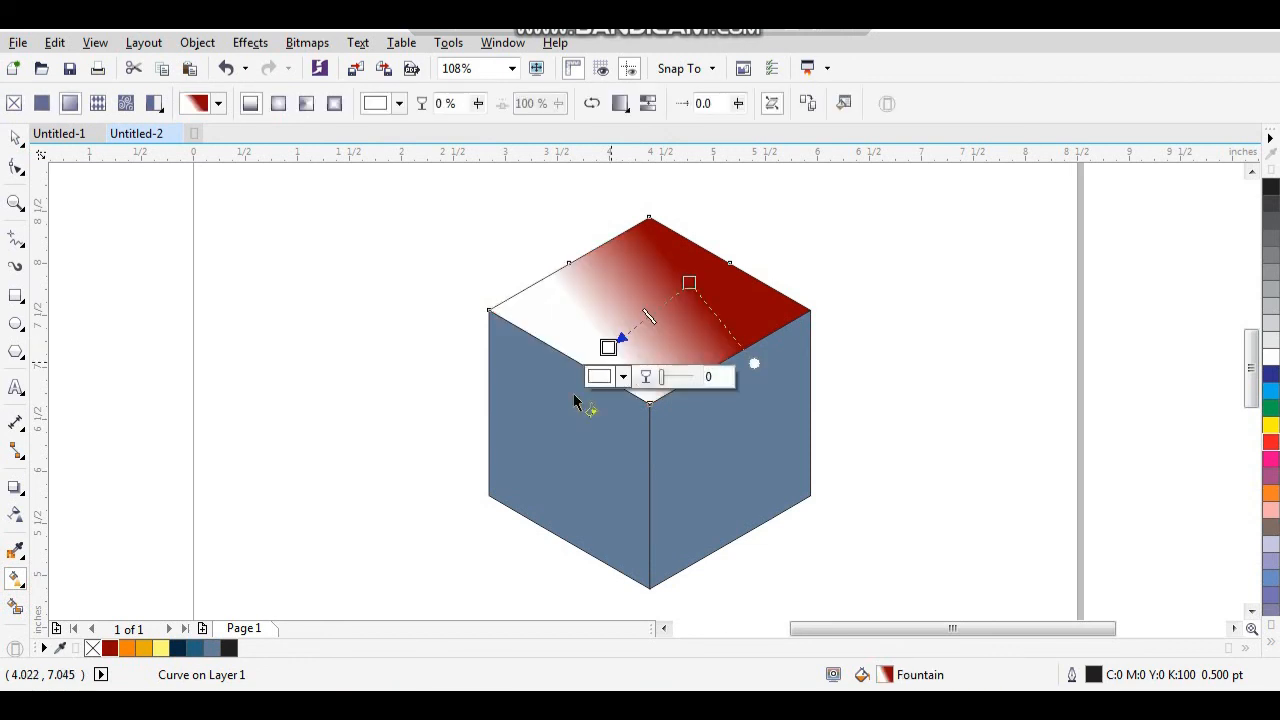
left_click_drag(127, 650, 627, 358)
key("space")
left_click(863, 329)
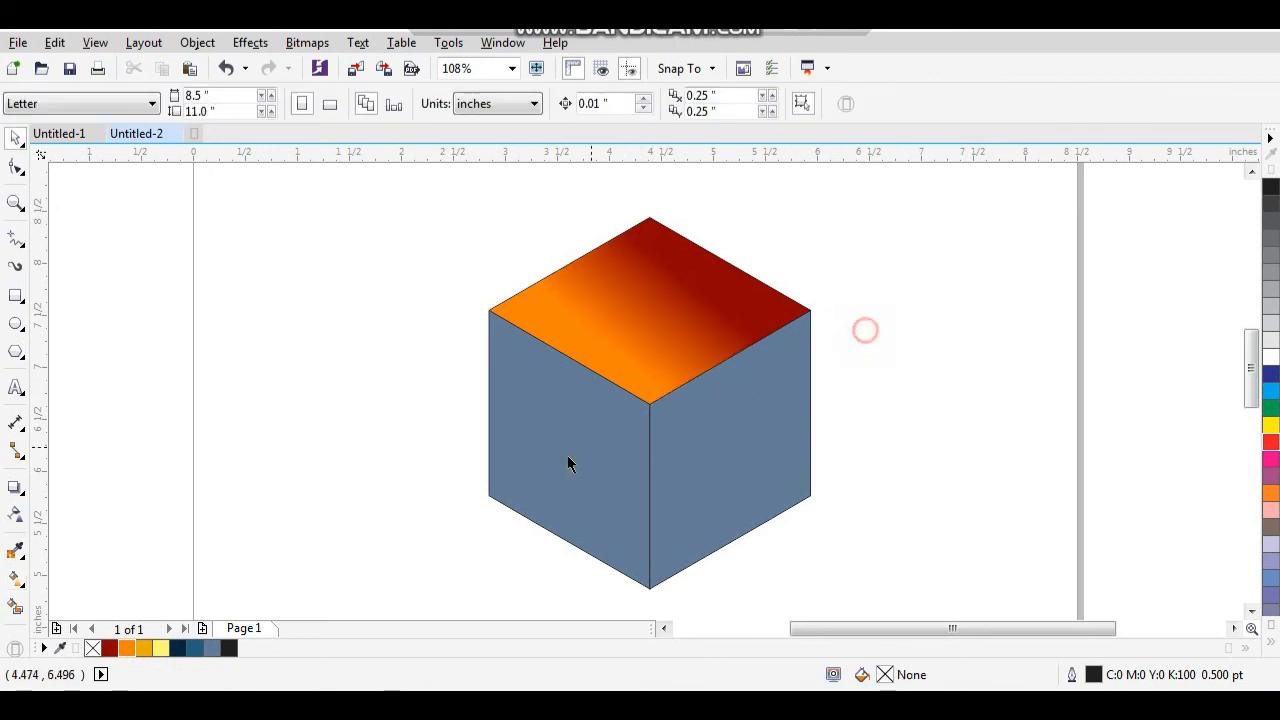
Step: Fill the cube's left face with a gradient from golden yellow (#E9AC03) at left to light yellow at right
left_click(540, 471)
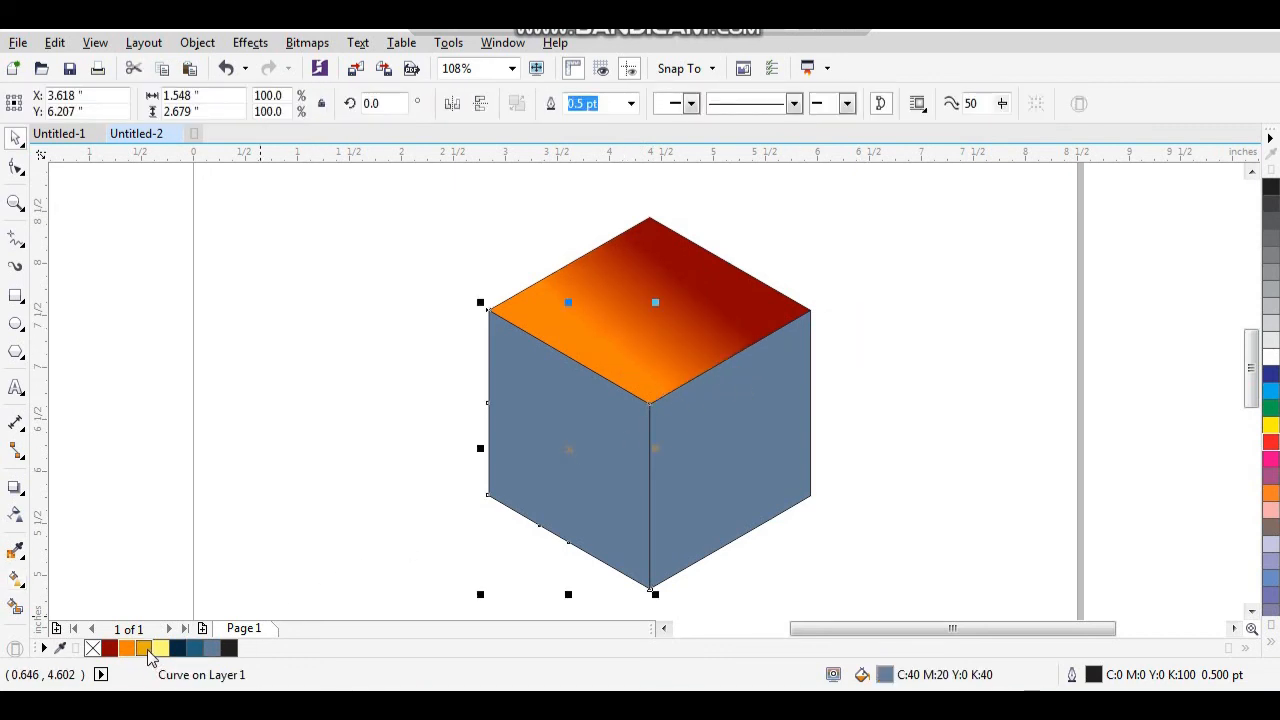
left_click_drag(150, 655, 531, 486)
left_click(21, 580)
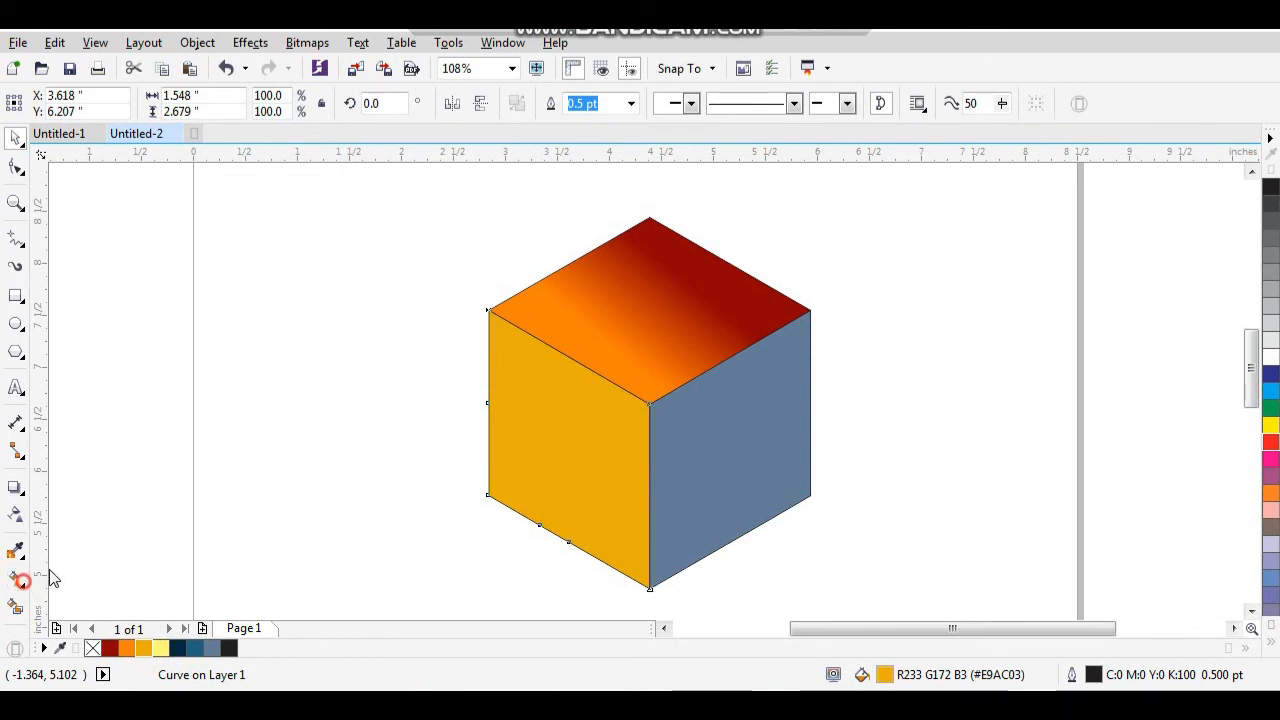
left_click_drag(512, 423, 608, 468)
left_click_drag(163, 656, 610, 470)
key("space")
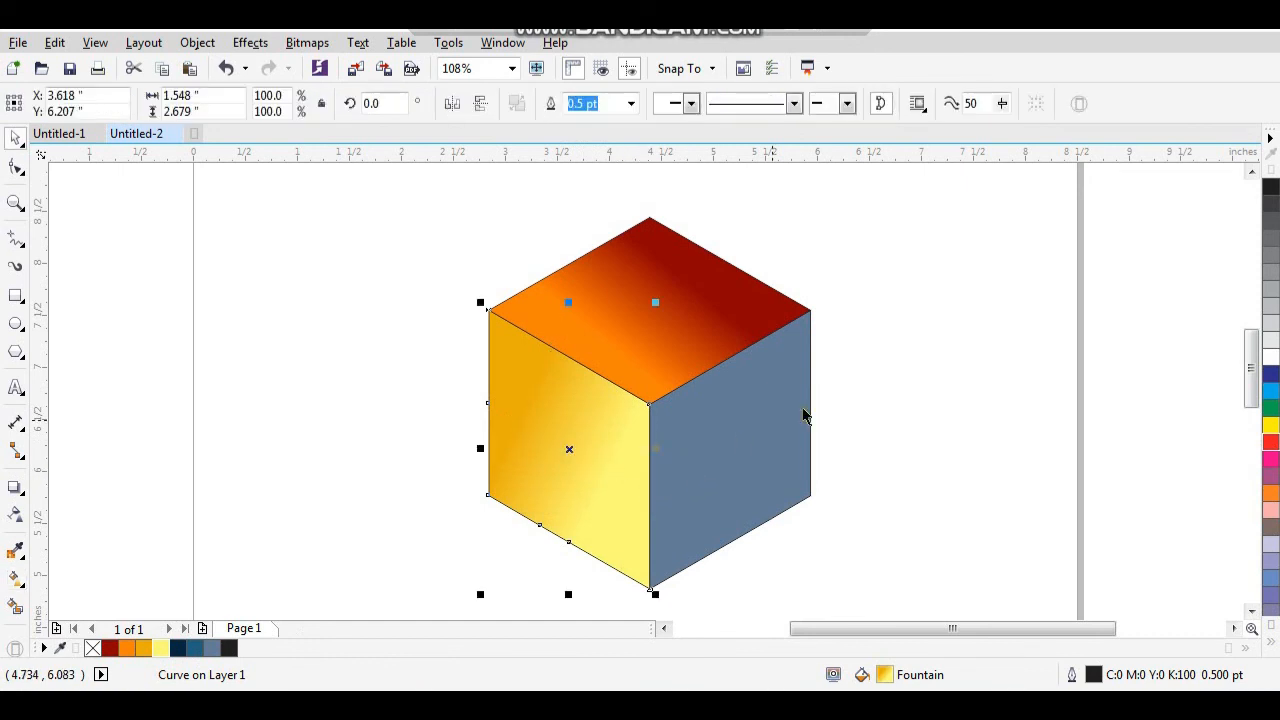
left_click(880, 380)
Step: Fill the cube's right face with a gradient from dark navy (#062841) at right to medium blue at left
left_click(752, 445)
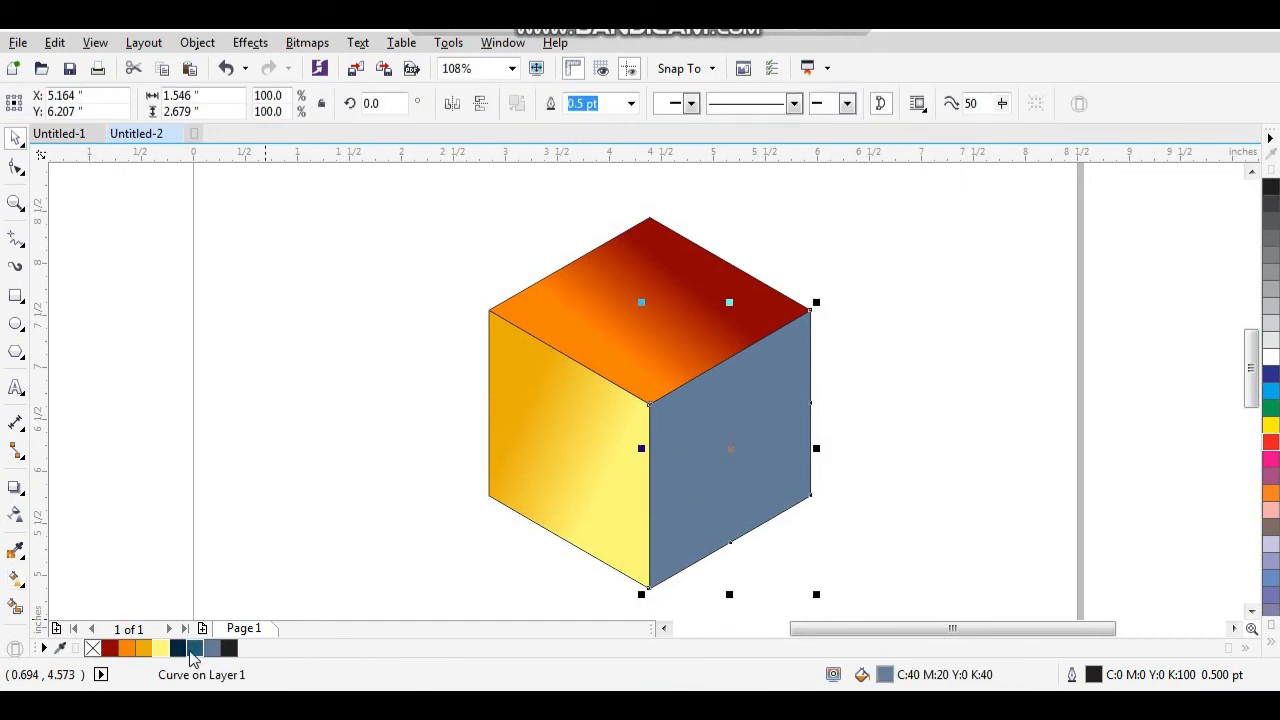
left_click(180, 649)
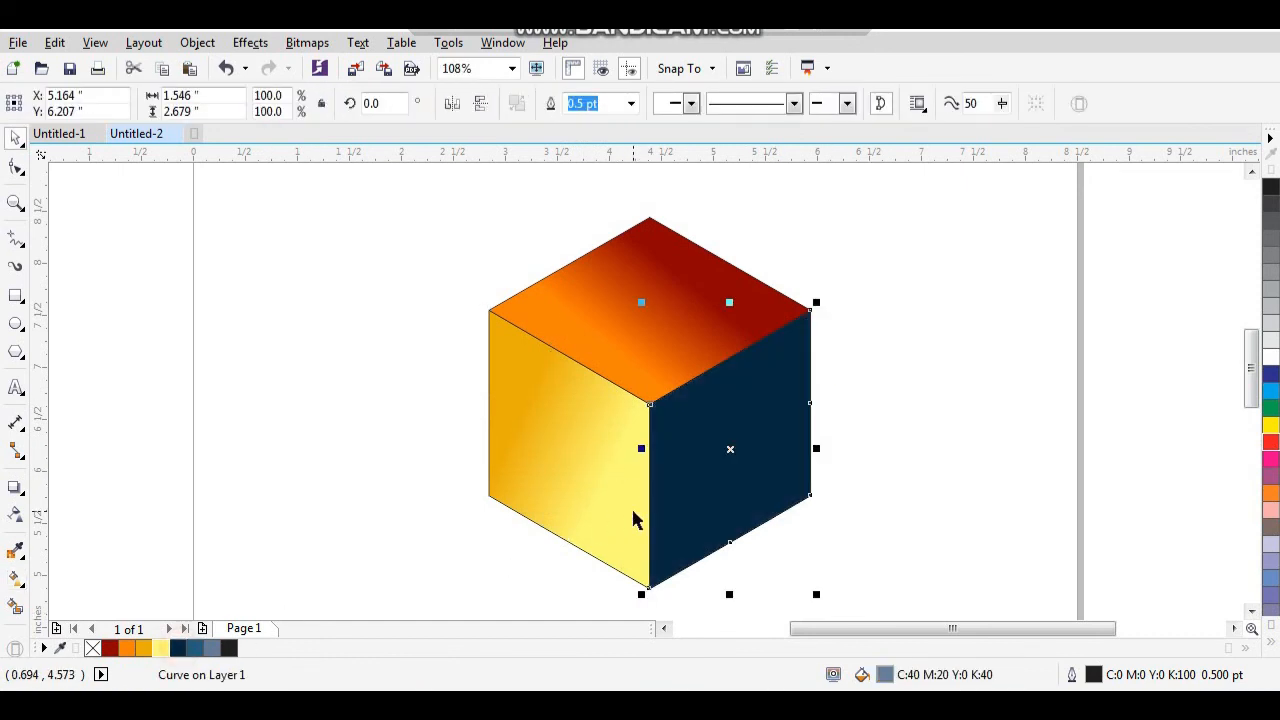
left_click(15, 580)
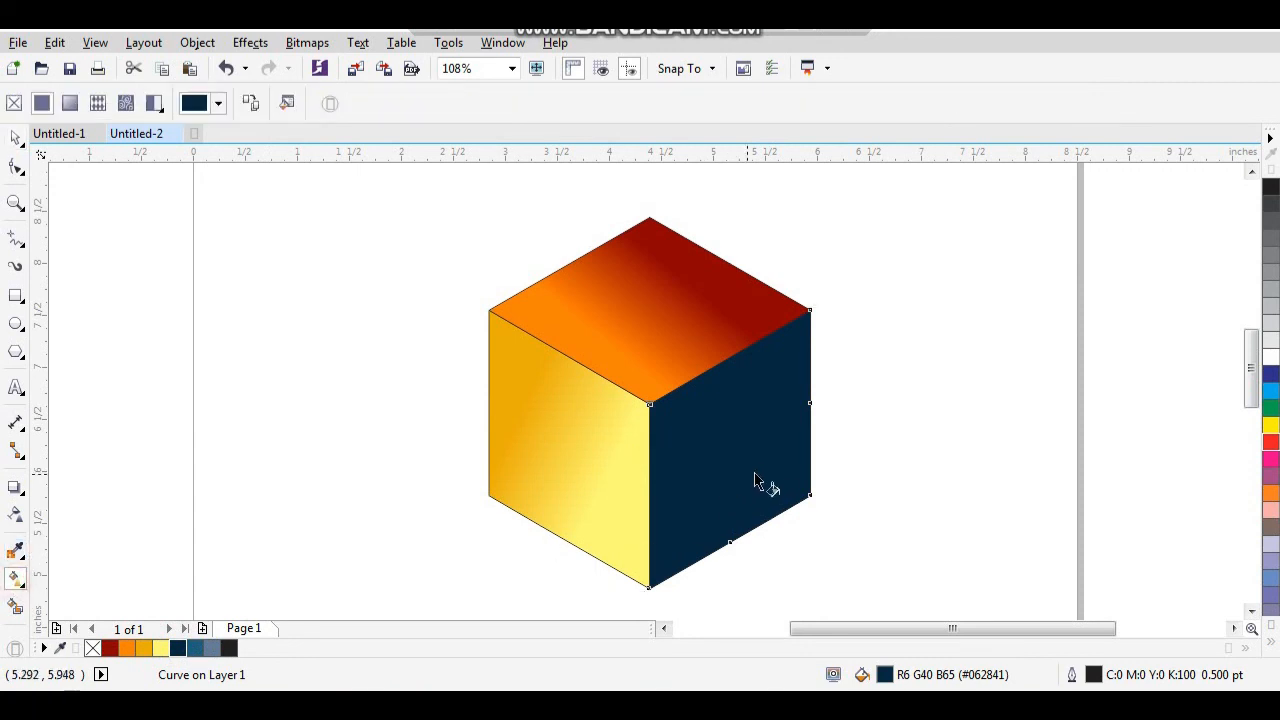
left_click_drag(775, 438, 681, 484)
left_click_drag(177, 648, 612, 525)
left_click_drag(683, 489, 682, 486)
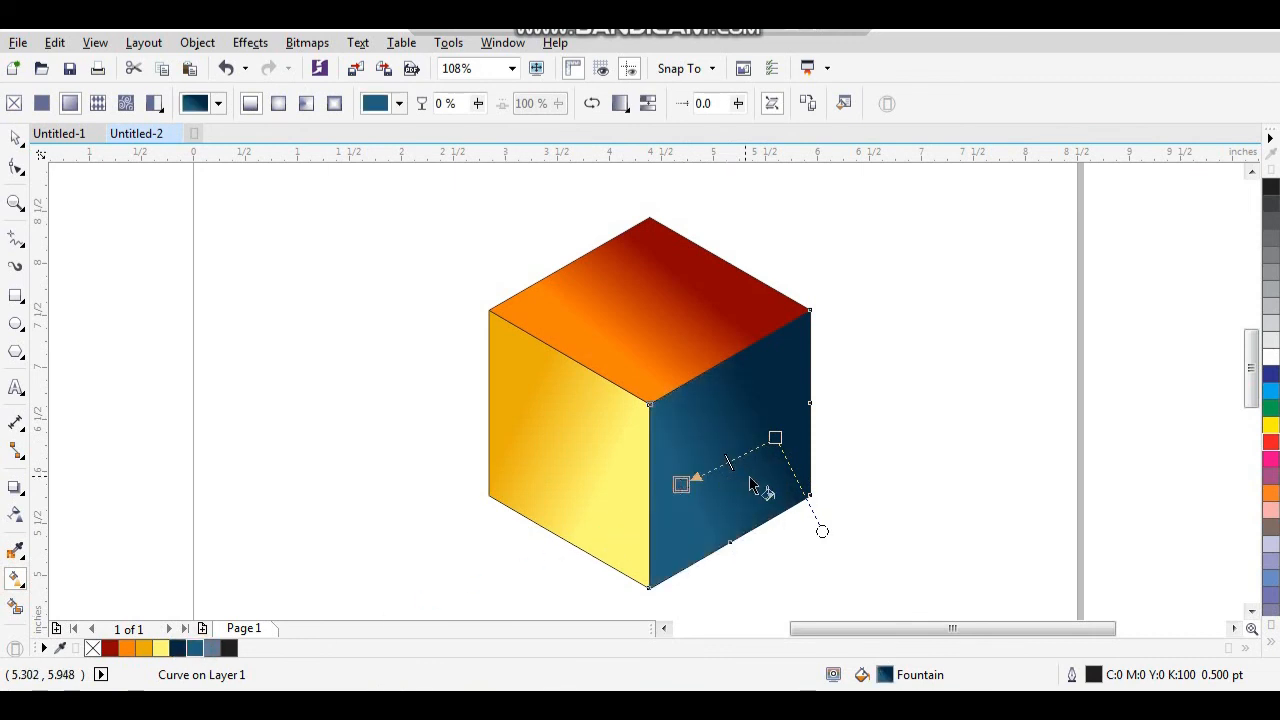
key("space")
left_click(873, 420)
Step: Remove the outlines from the cube's three faces and group the faces
scroll(847, 381, "down", 2)
left_click_drag(924, 252, 660, 507)
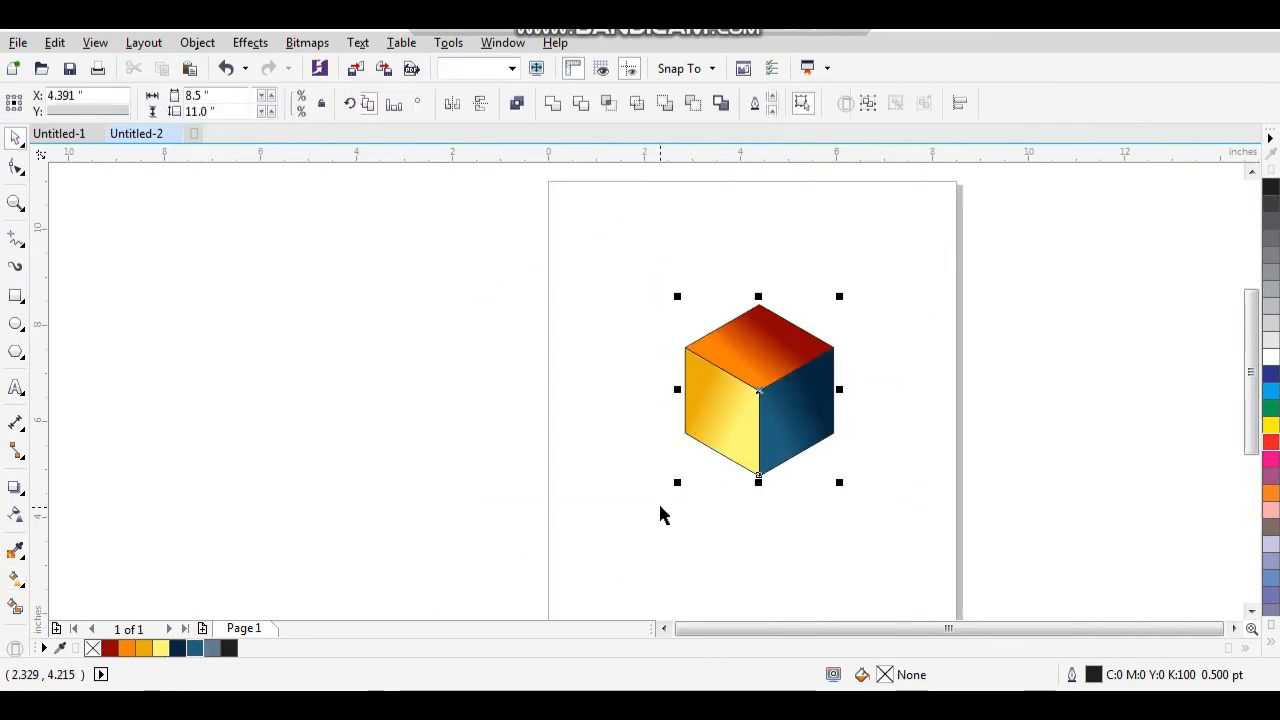
left_click(1270, 645)
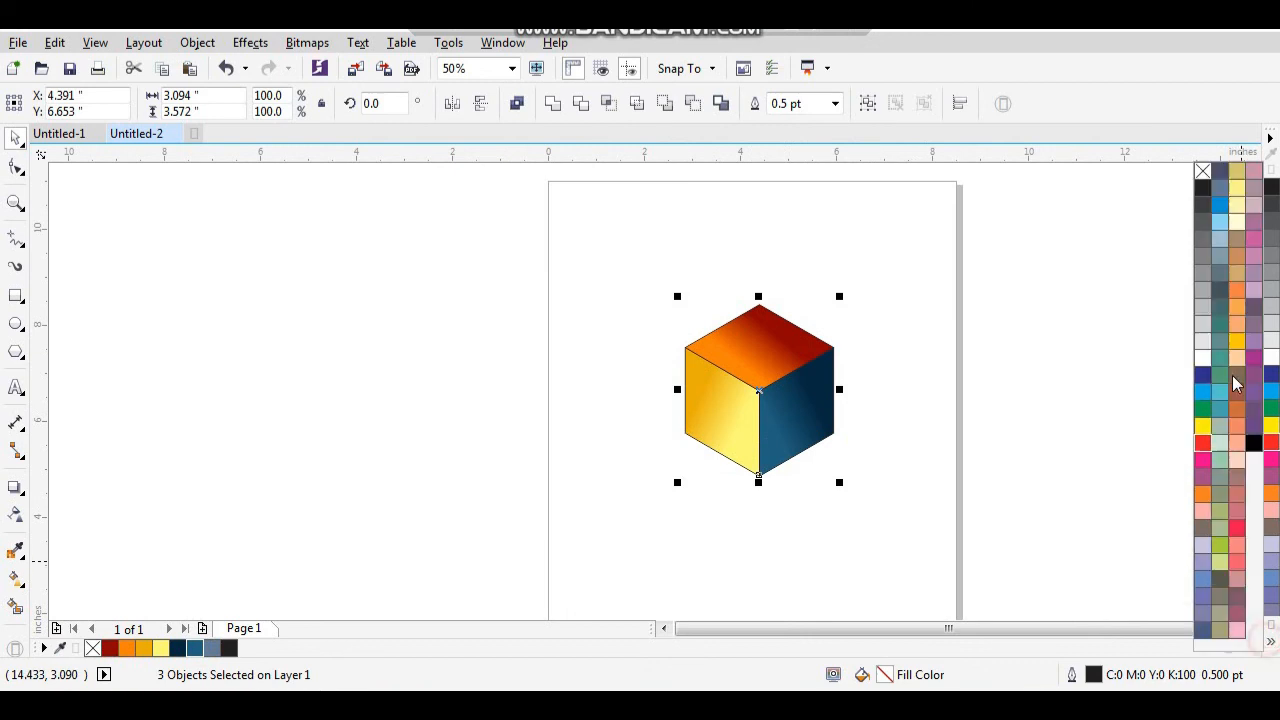
left_click(959, 276)
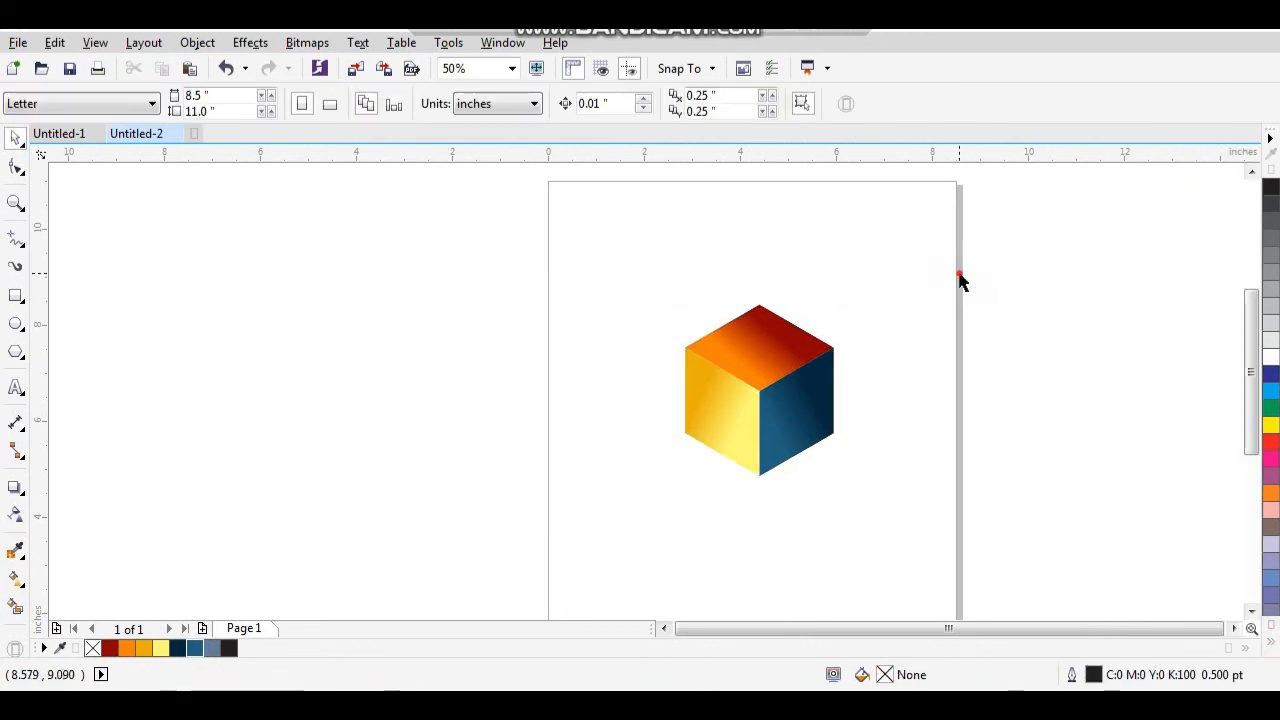
left_click_drag(627, 498, 627, 499)
key("ctrl+g")
left_click(727, 538)
left_click_drag(799, 405, 764, 401)
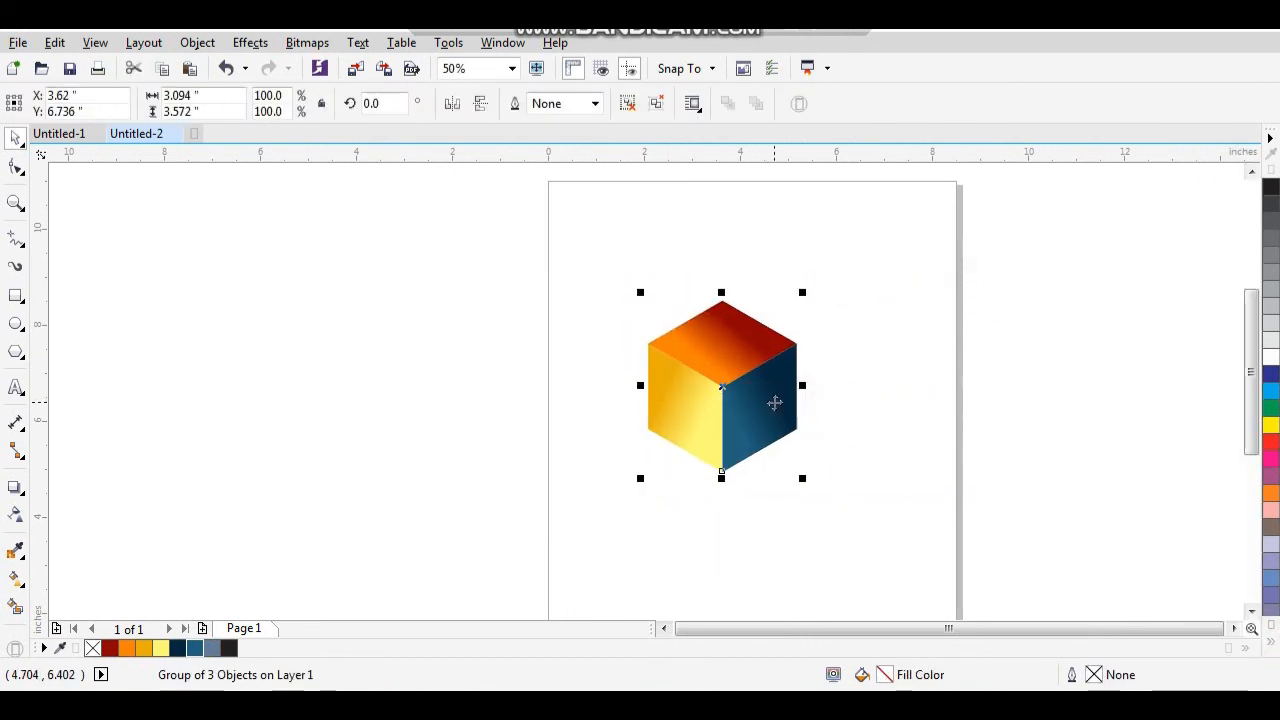
key("ctrl+z")
Step: Create a vertically mirrored copy of the cube directly below it and move both cubes up the page
left_click_drag(760, 291, 749, 529)
left_click(764, 433, "shift")
left_click_drag(769, 433, 769, 365)
left_click(873, 381)
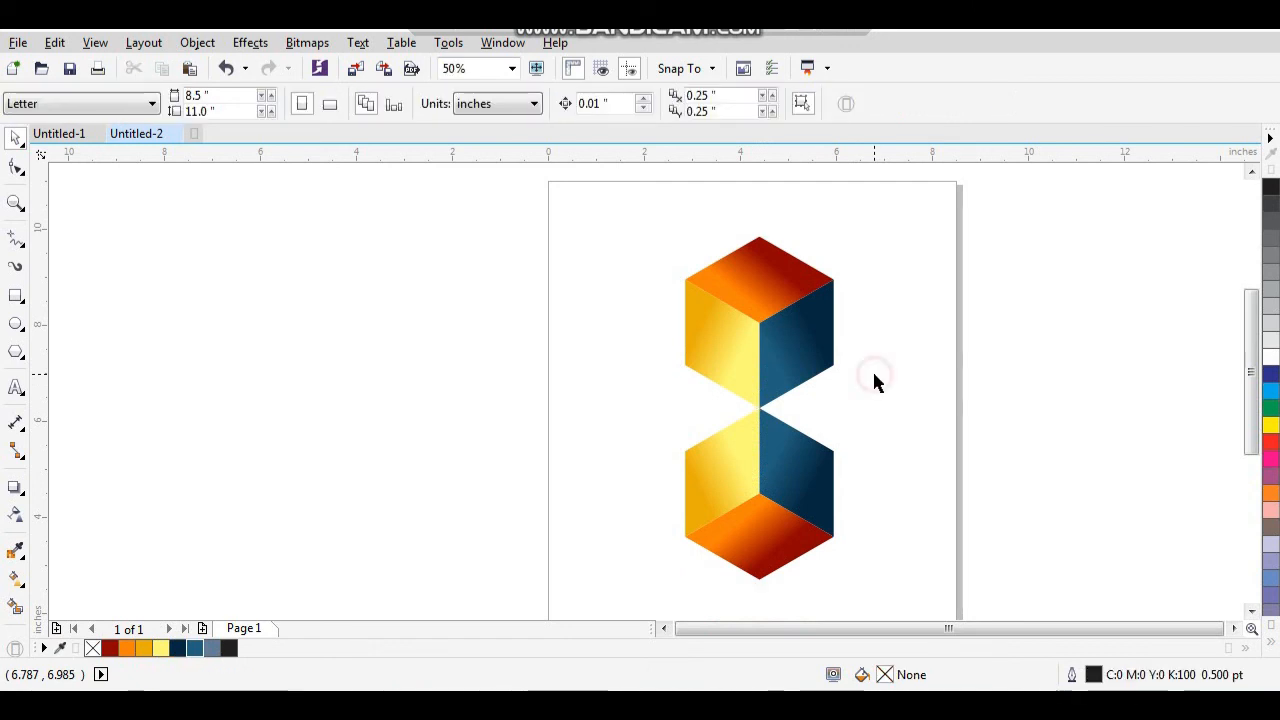
key("F7")
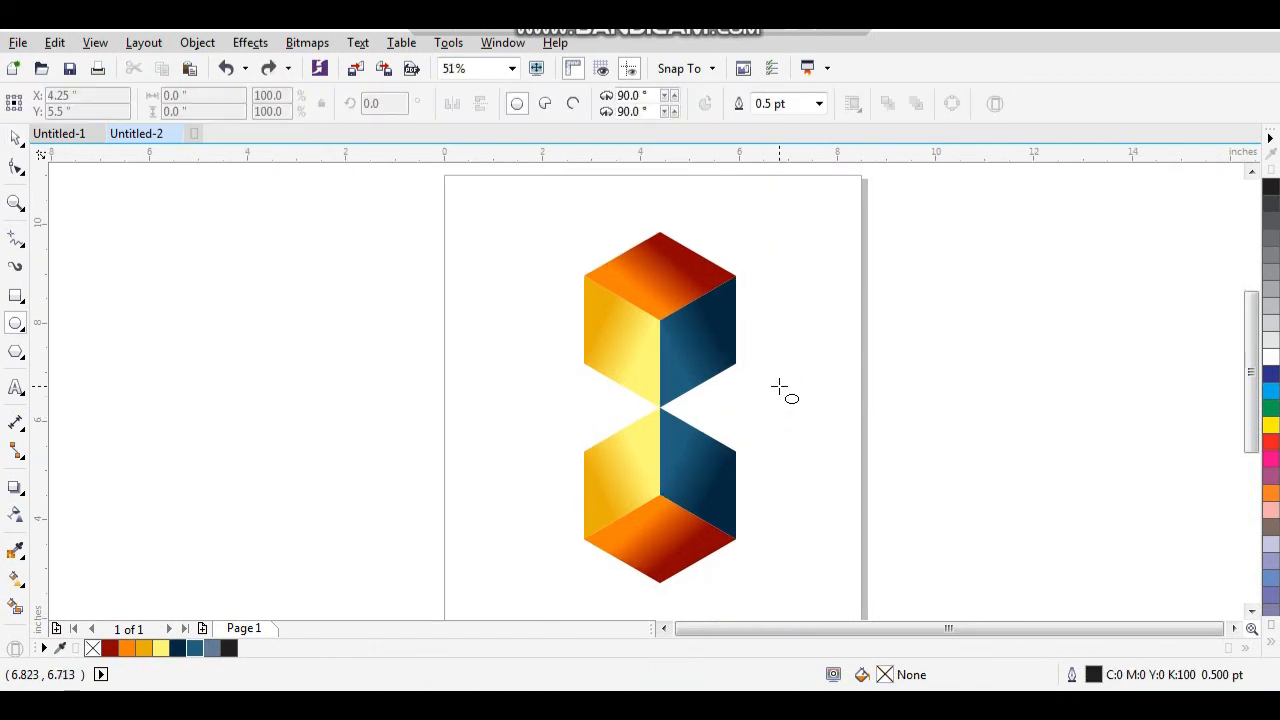
key("space")
left_click(829, 367)
left_click(699, 477)
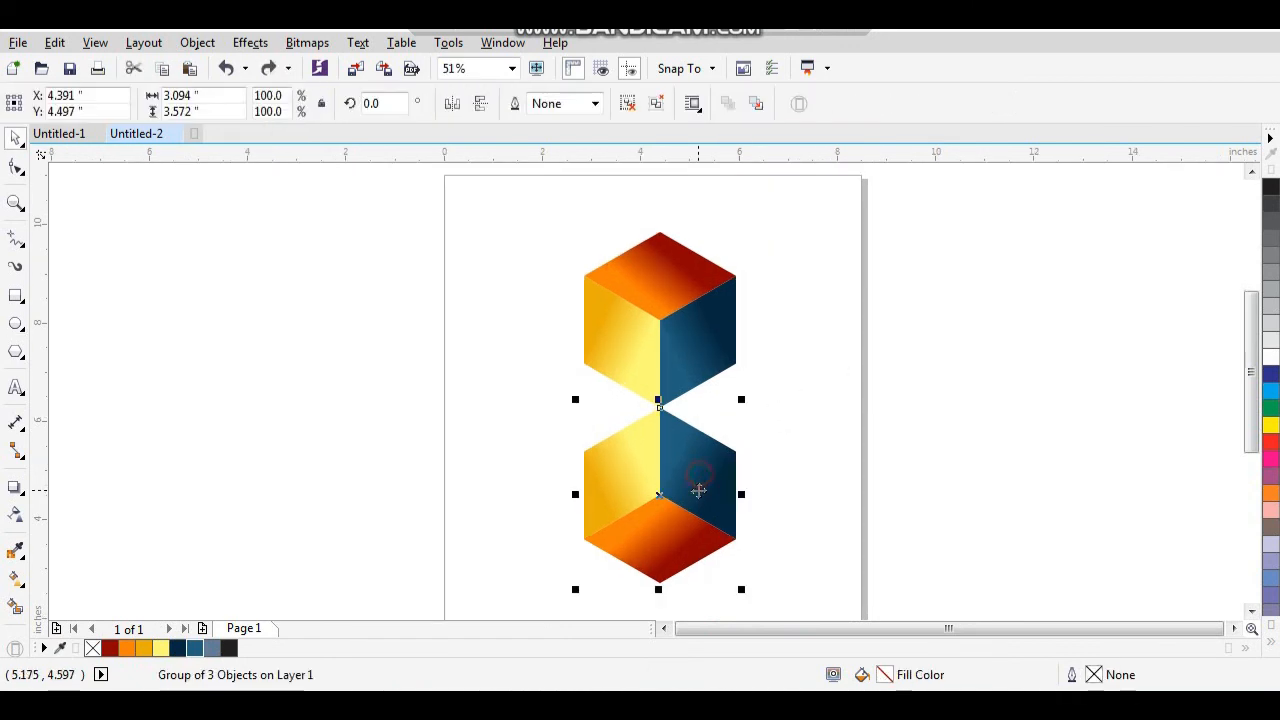
left_click_drag(698, 490, 670, 495)
key("ctrl+z")
Step: Delete the mirrored lower cube
left_click(791, 461)
left_click(695, 472)
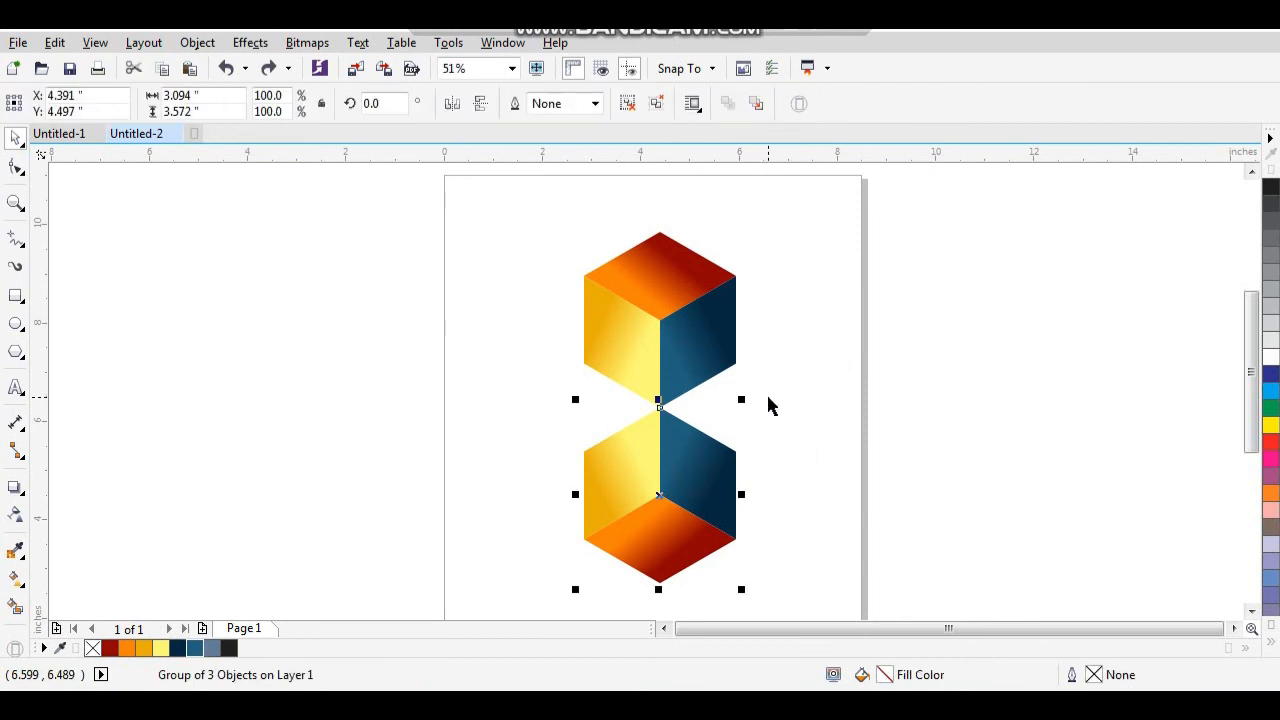
key("Delete")
left_click(773, 406)
Step: Ungroup the remaining cube into its three separate faces
left_click_drag(815, 204, 549, 420)
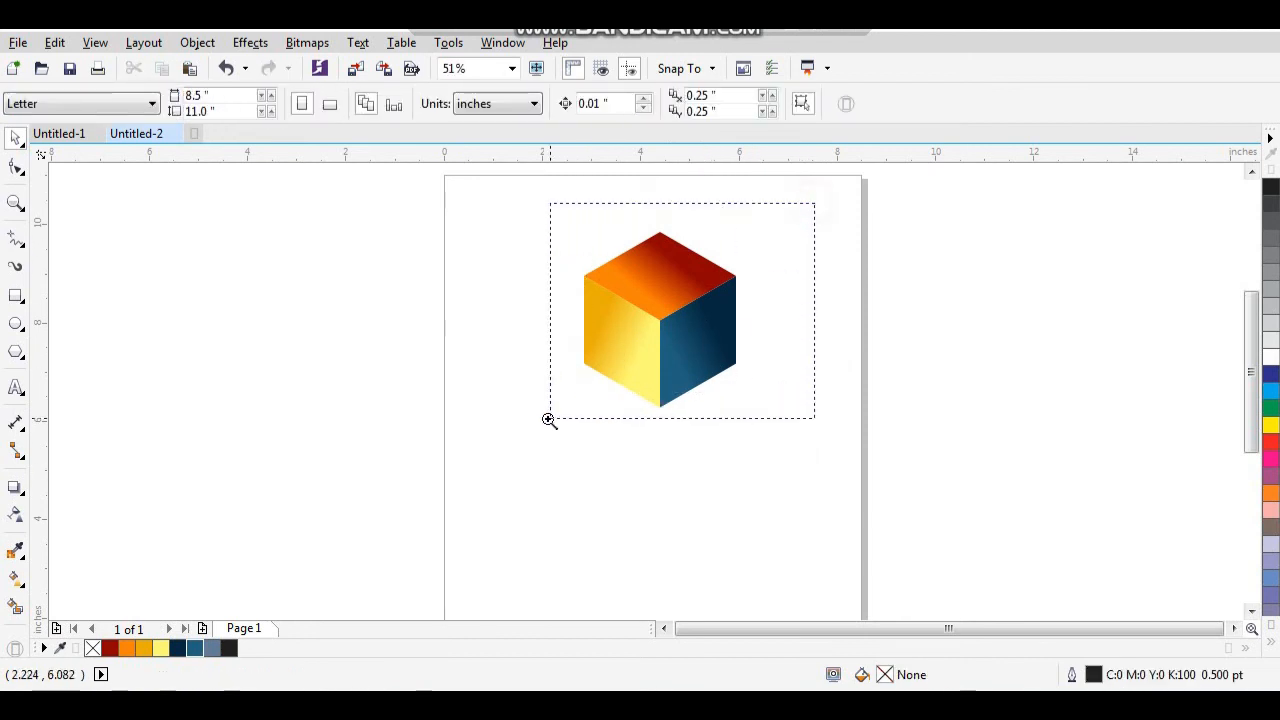
key("space")
left_click(554, 429)
key("ctrl+z")
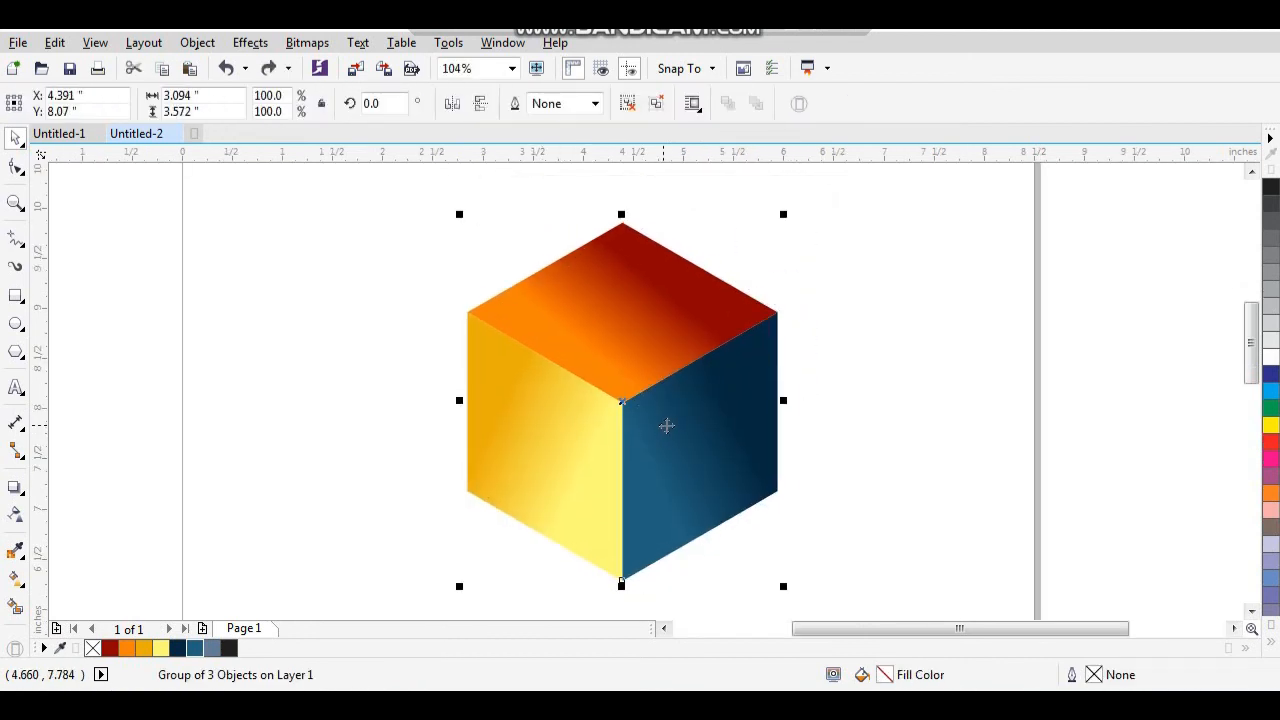
key("ctrl+u")
left_click(817, 386)
Step: Create a centred inset copy of the yellow left face at about 81% scale and give it a black hairline outline
left_click(543, 409)
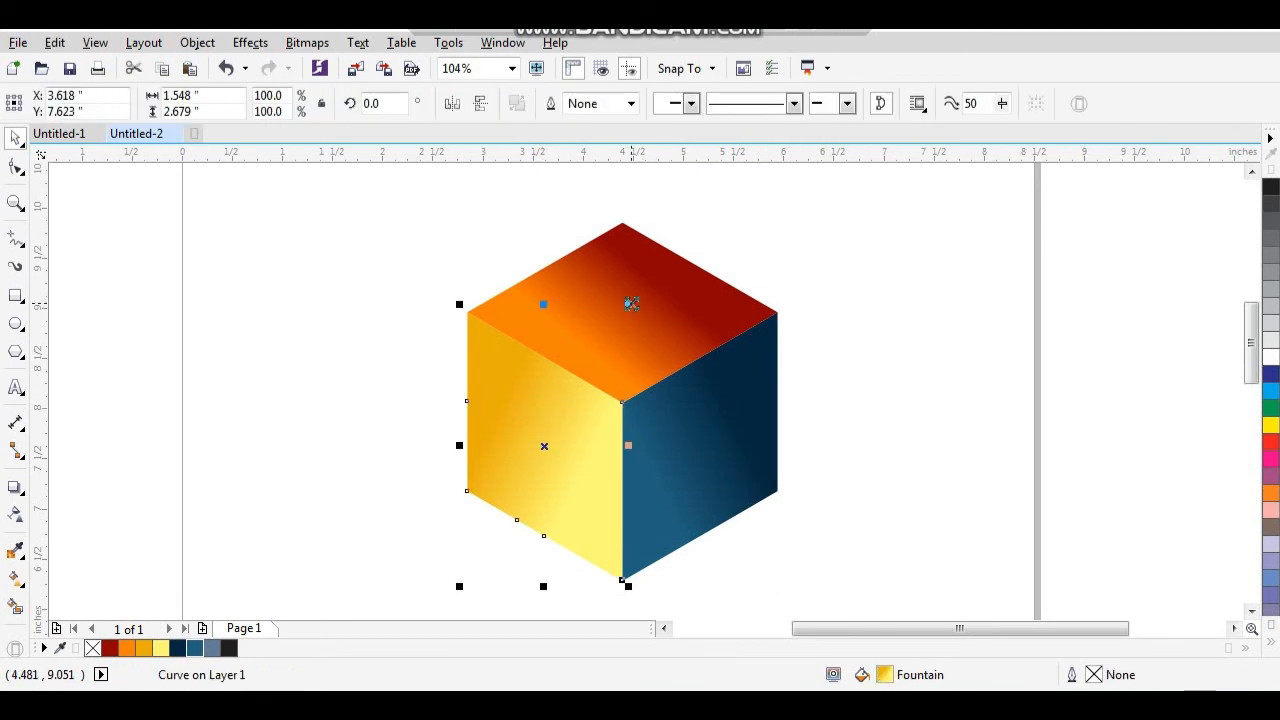
left_click_drag(631, 303, 631, 330)
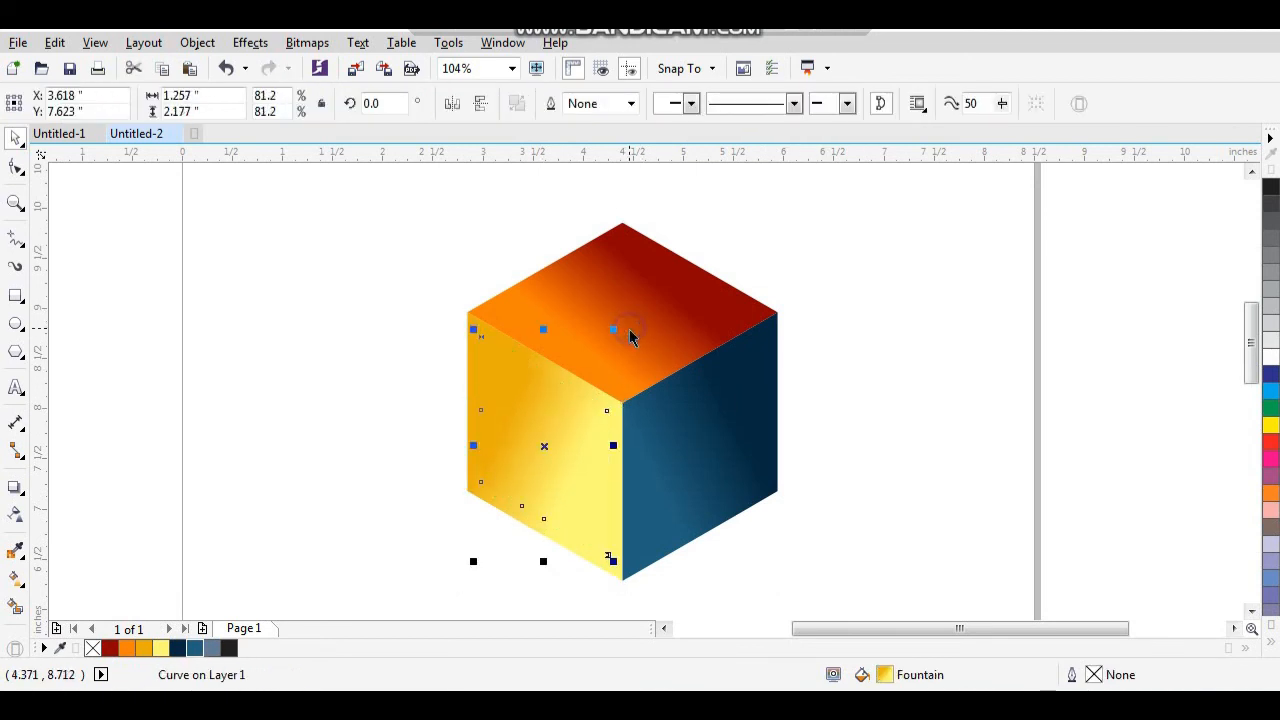
right_click(1270, 187)
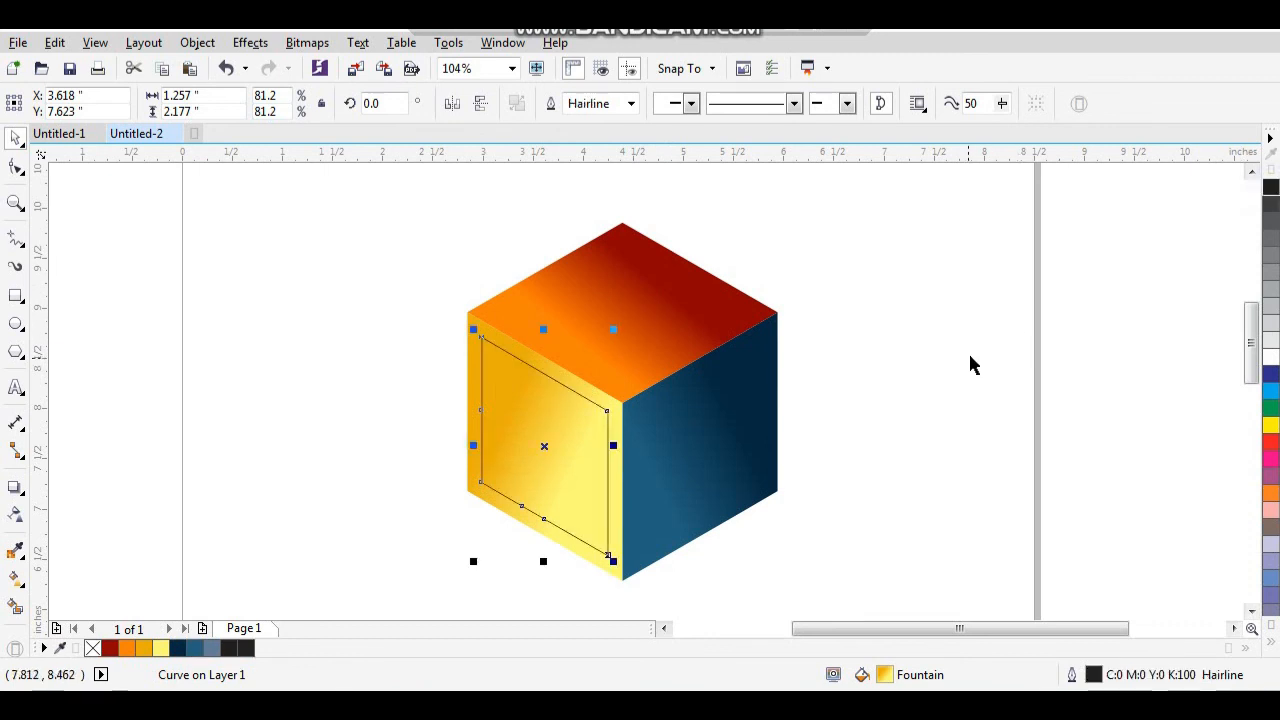
Step: Create a centred inset copy of the blue right face at about 82% scale with a black hairline outline
left_click(743, 429)
left_click_drag(788, 305, 787, 346)
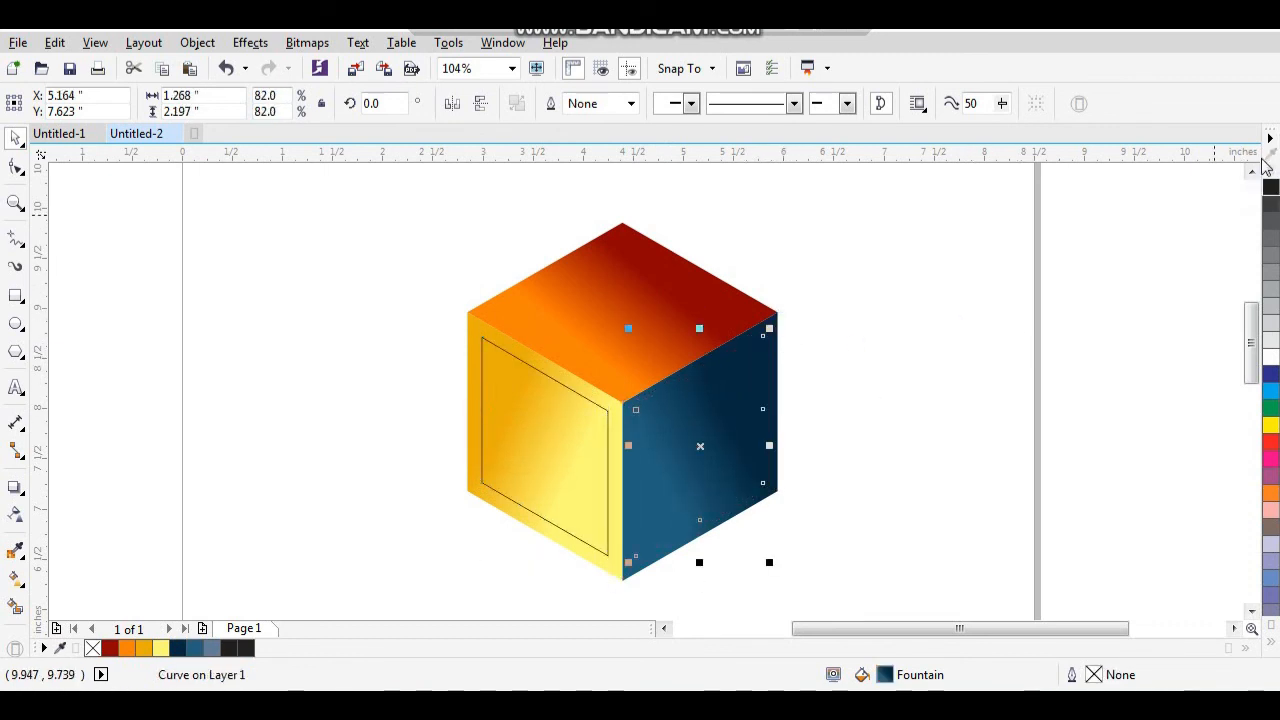
right_click(1270, 191)
left_click(1008, 263)
Step: Create a centred inset copy of the orange-red top face at about 85% scale
left_click(703, 246)
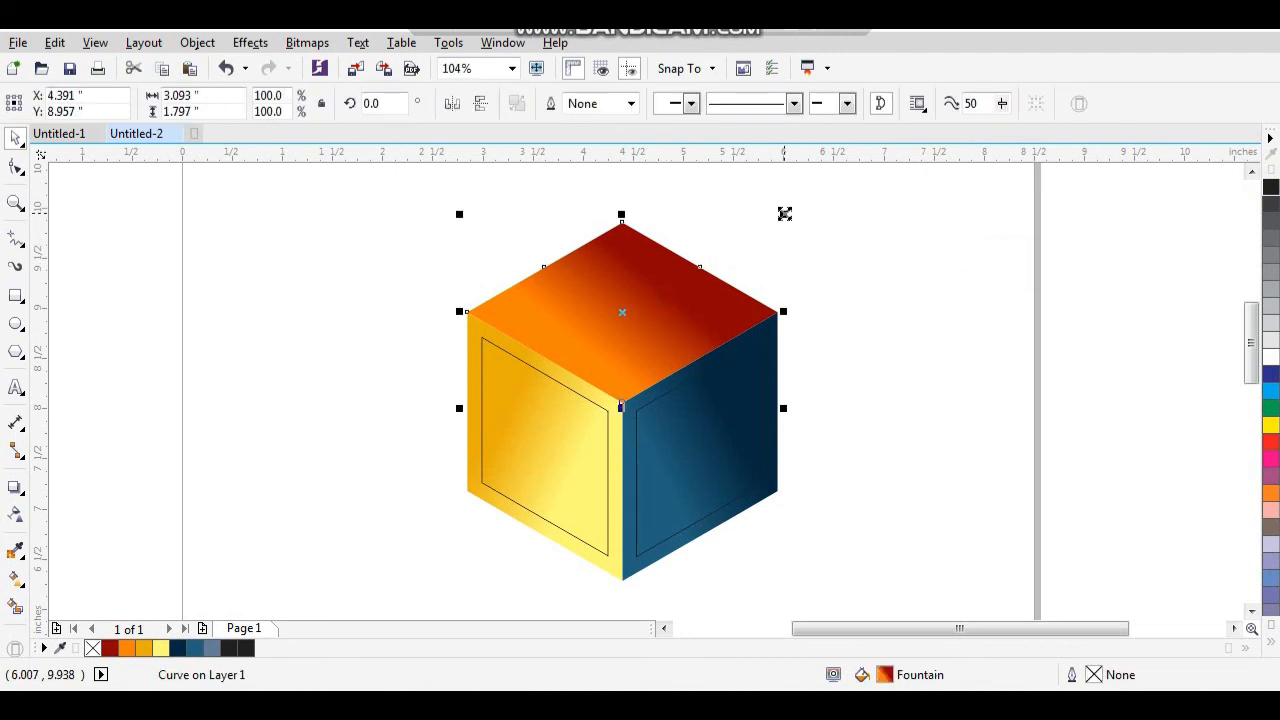
left_click_drag(785, 214, 760, 228)
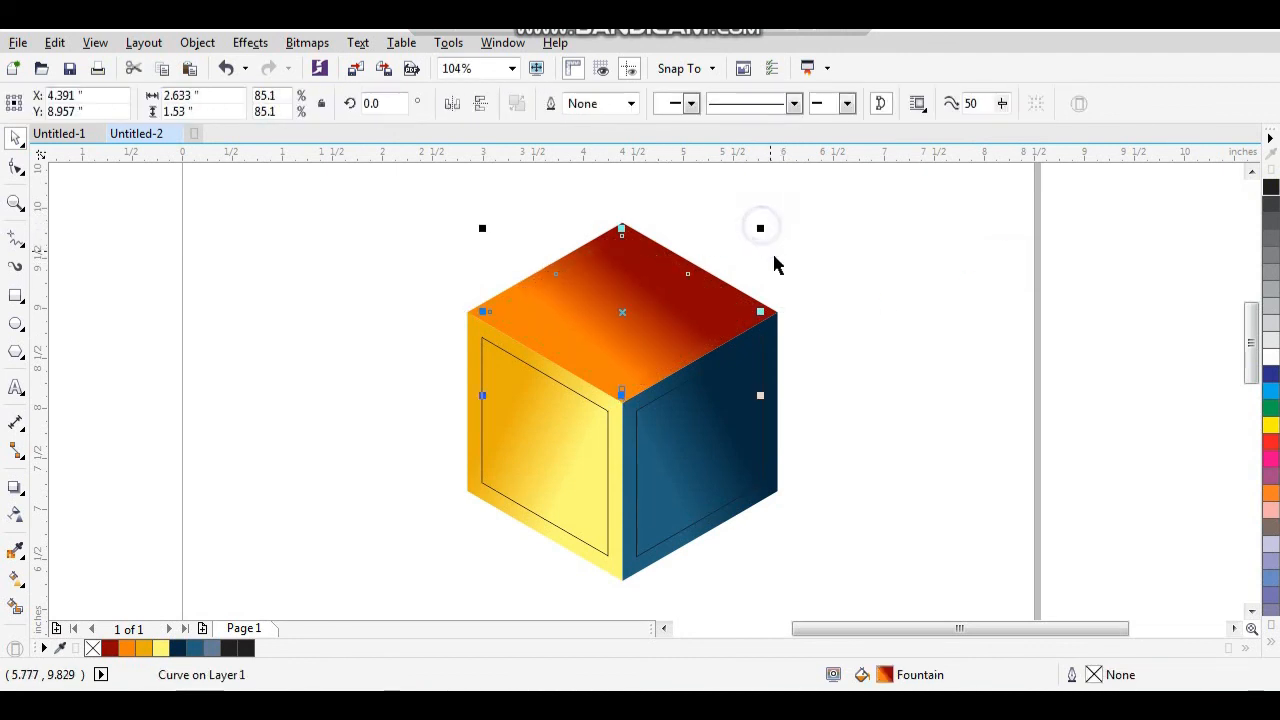
left_click(834, 294)
Step: Fill the three inset panels on the cube's faces with white
left_click(666, 312)
left_click(683, 434, "shift")
left_click(579, 449, "shift")
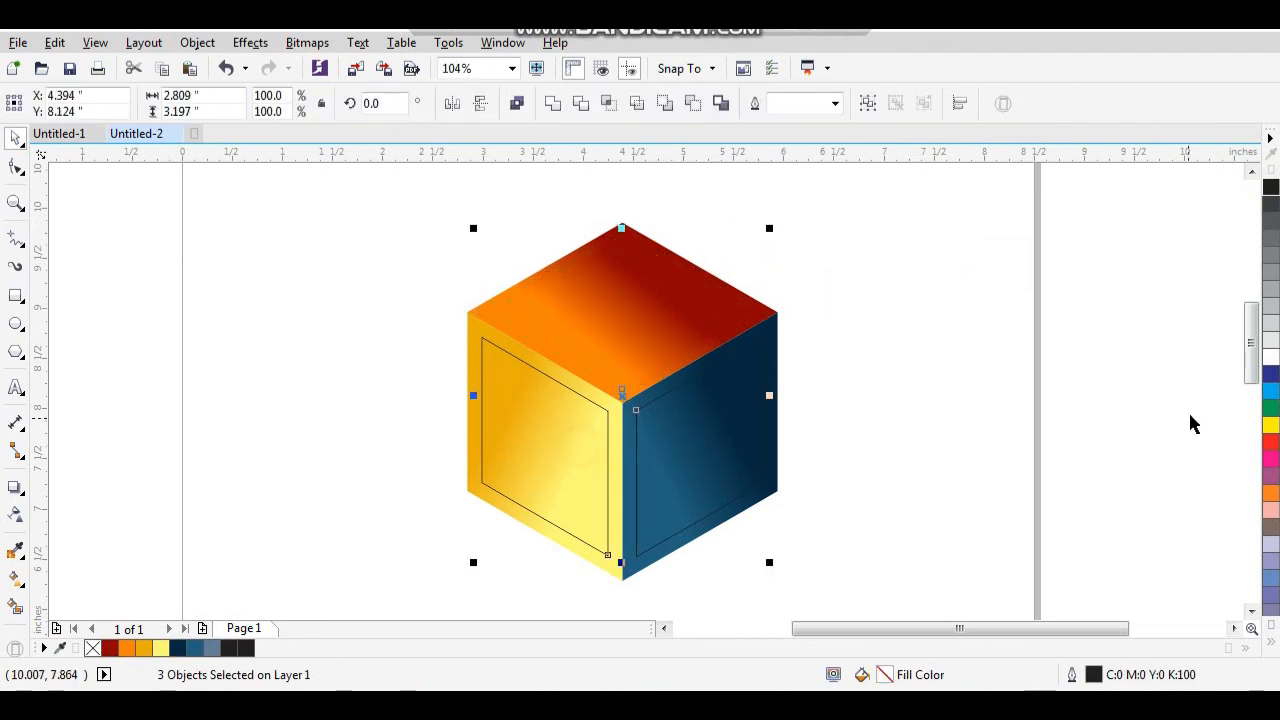
left_click(1270, 357)
left_click(874, 394)
scroll(874, 394, "down", 3)
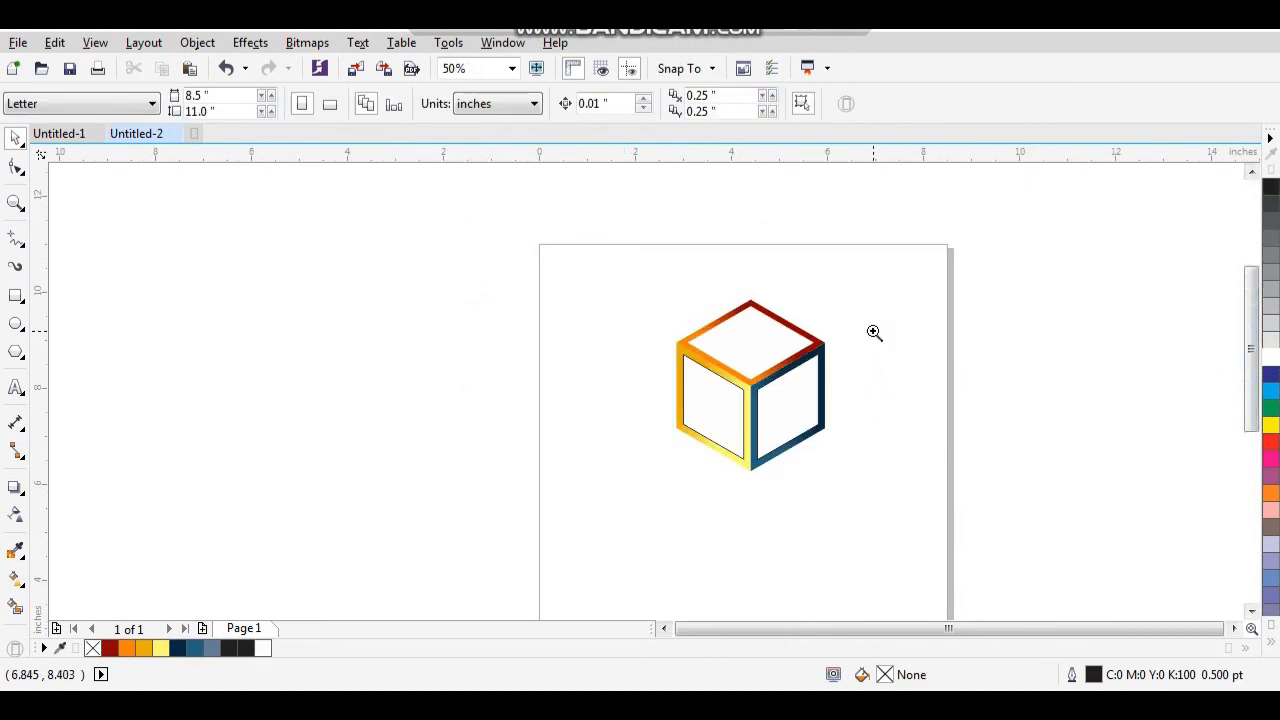
Step: Remove the outline from the white inset panel on the left face
left_click_drag(692, 418, 694, 416)
left_click(558, 470)
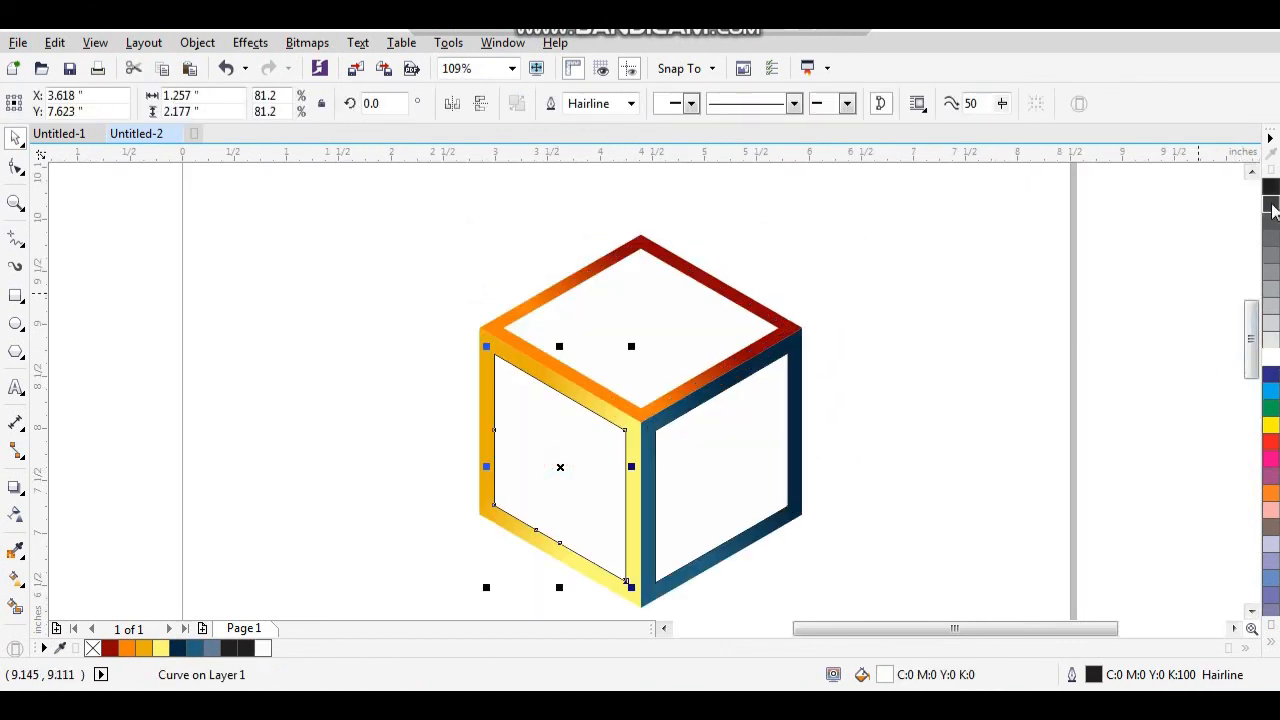
left_click(1268, 646)
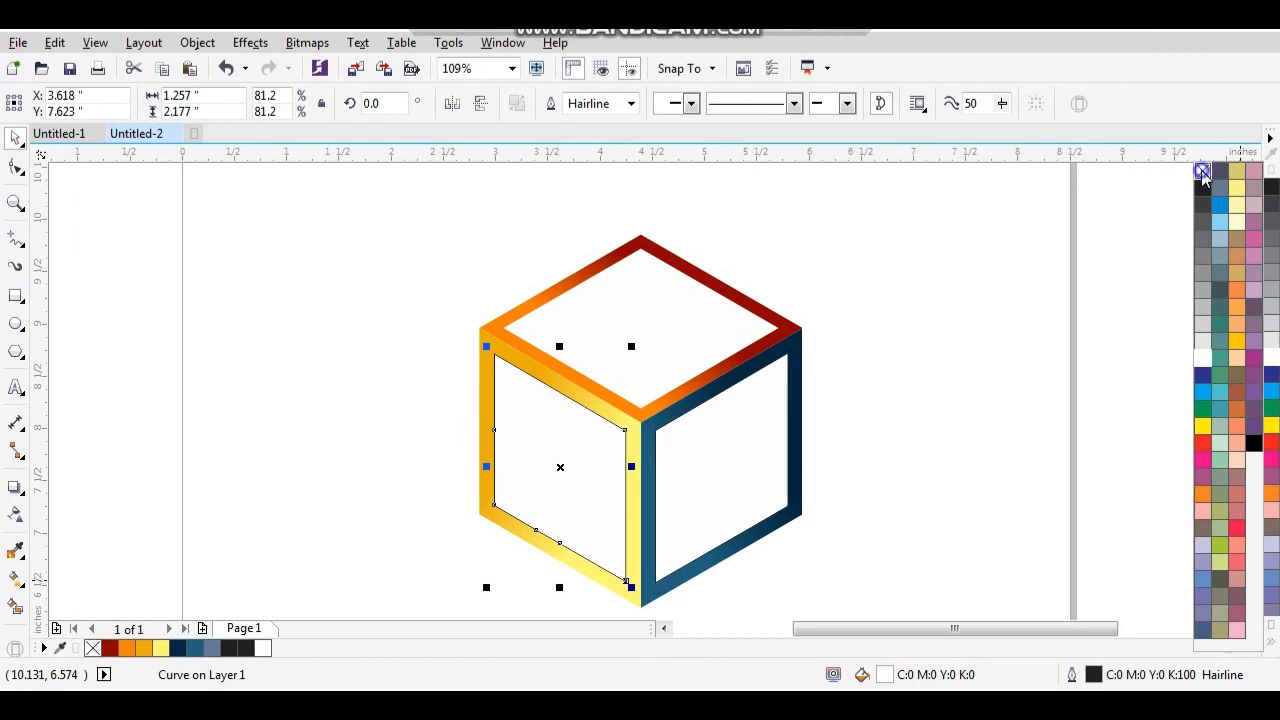
right_click(1203, 174)
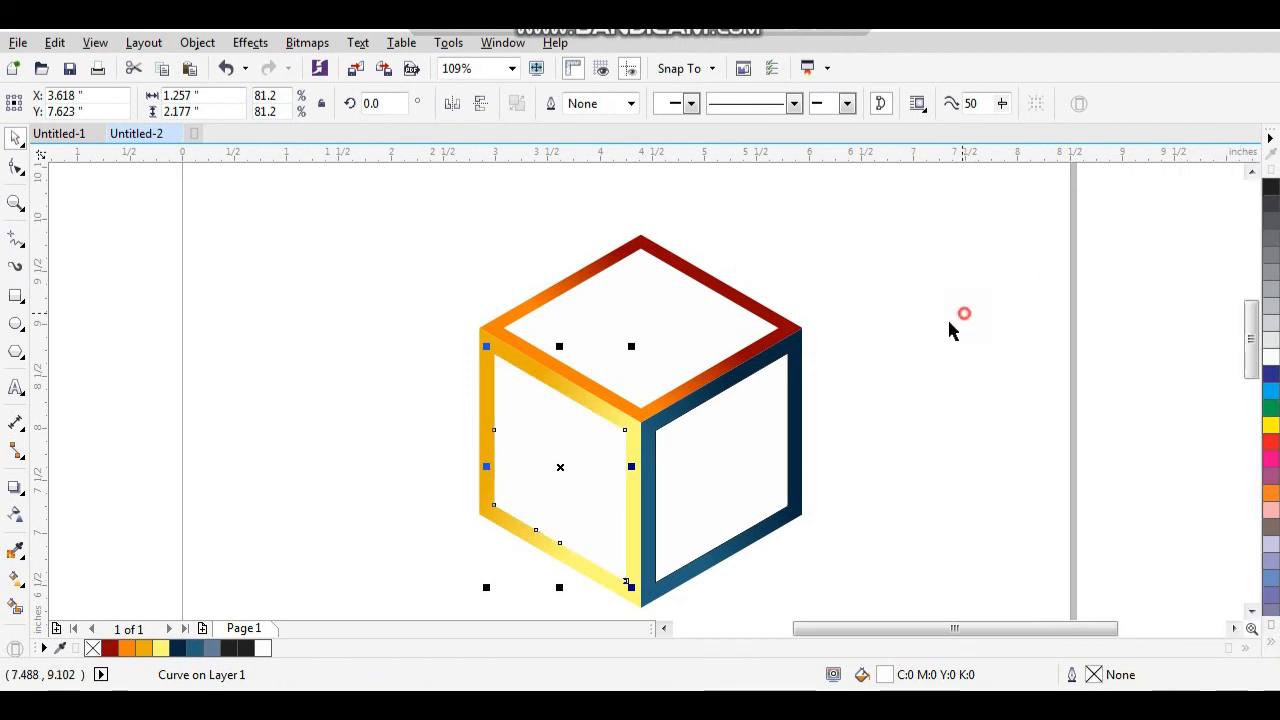
Step: Apply a linear transparency to the left inset panel, fading from white at the outer left side to fully transparent at right
left_click(15, 515)
left_click_drag(500, 443, 600, 488)
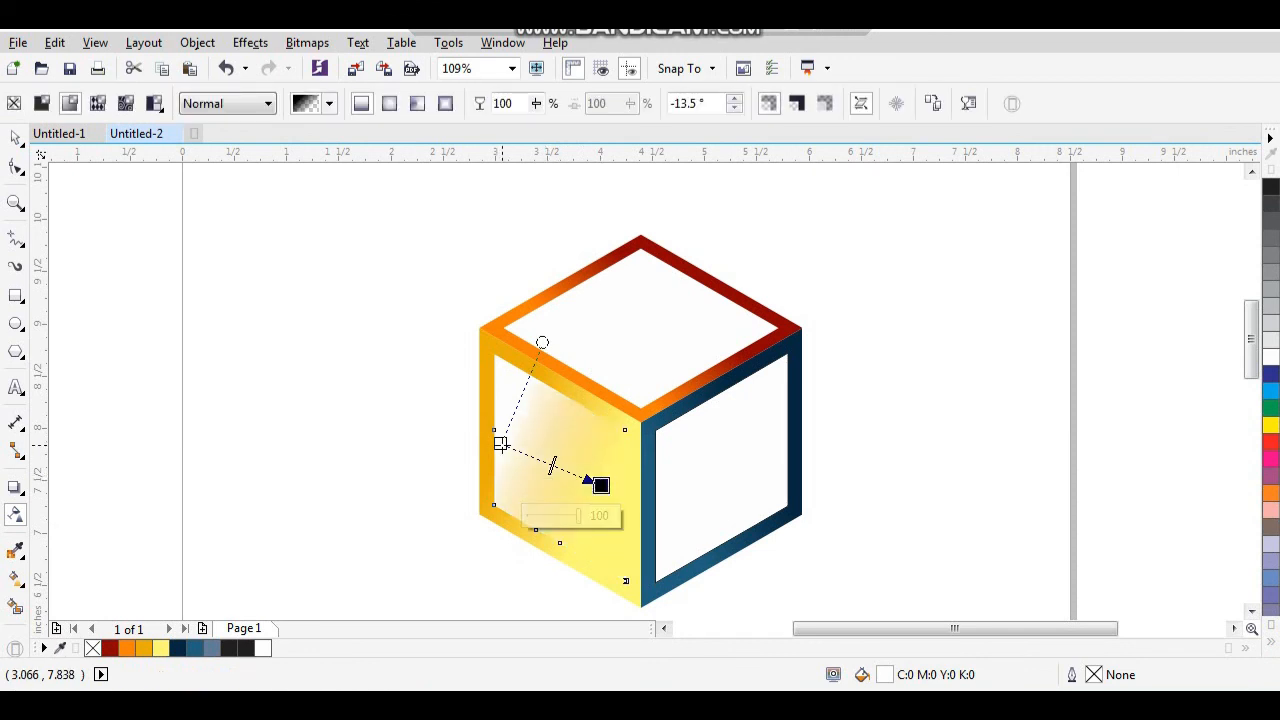
left_click_drag(500, 443, 411, 423)
Step: Apply a linear transparency to the right inset panel, fading from white beyond its right edge to fully transparent at left
left_click(720, 447)
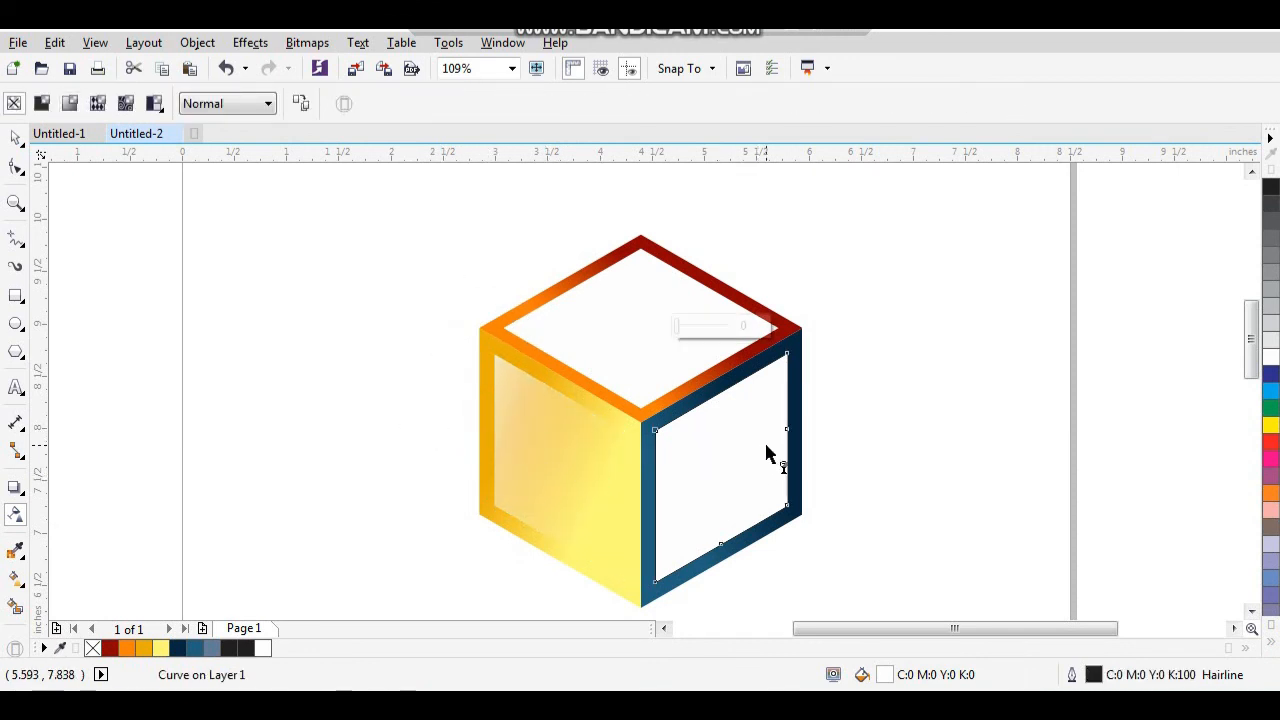
left_click_drag(766, 446, 637, 505)
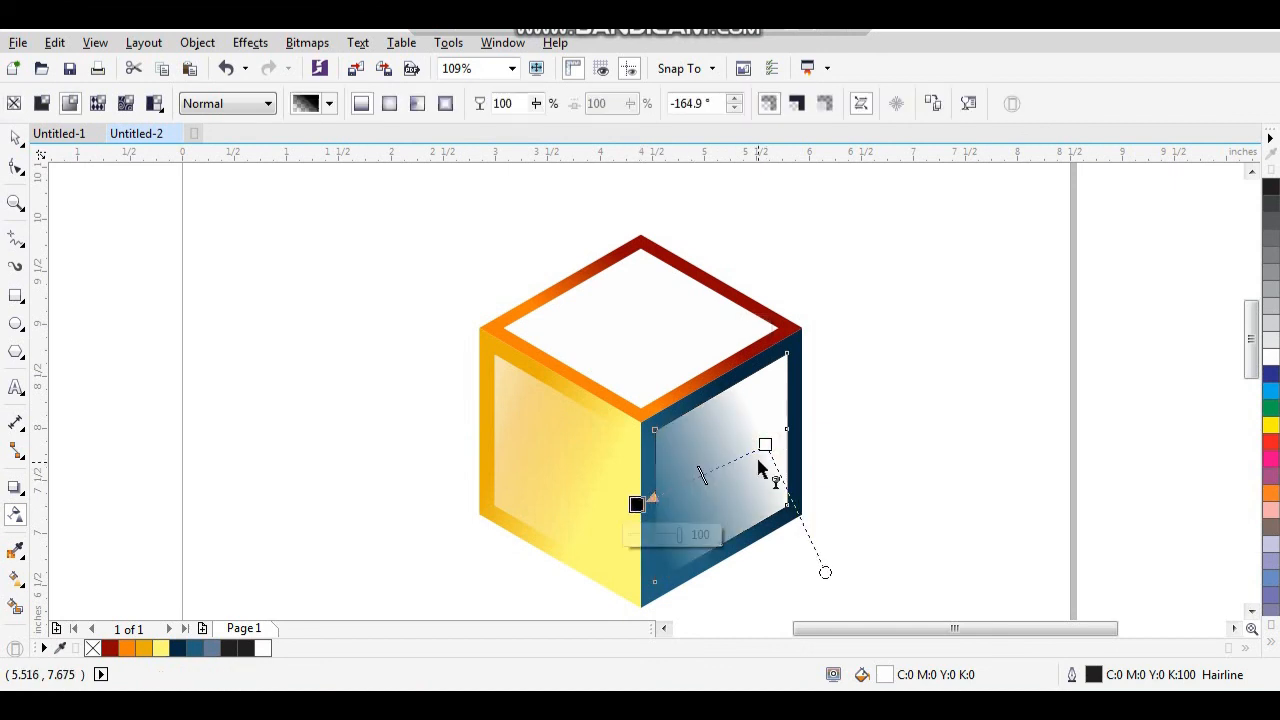
left_click_drag(766, 446, 822, 433)
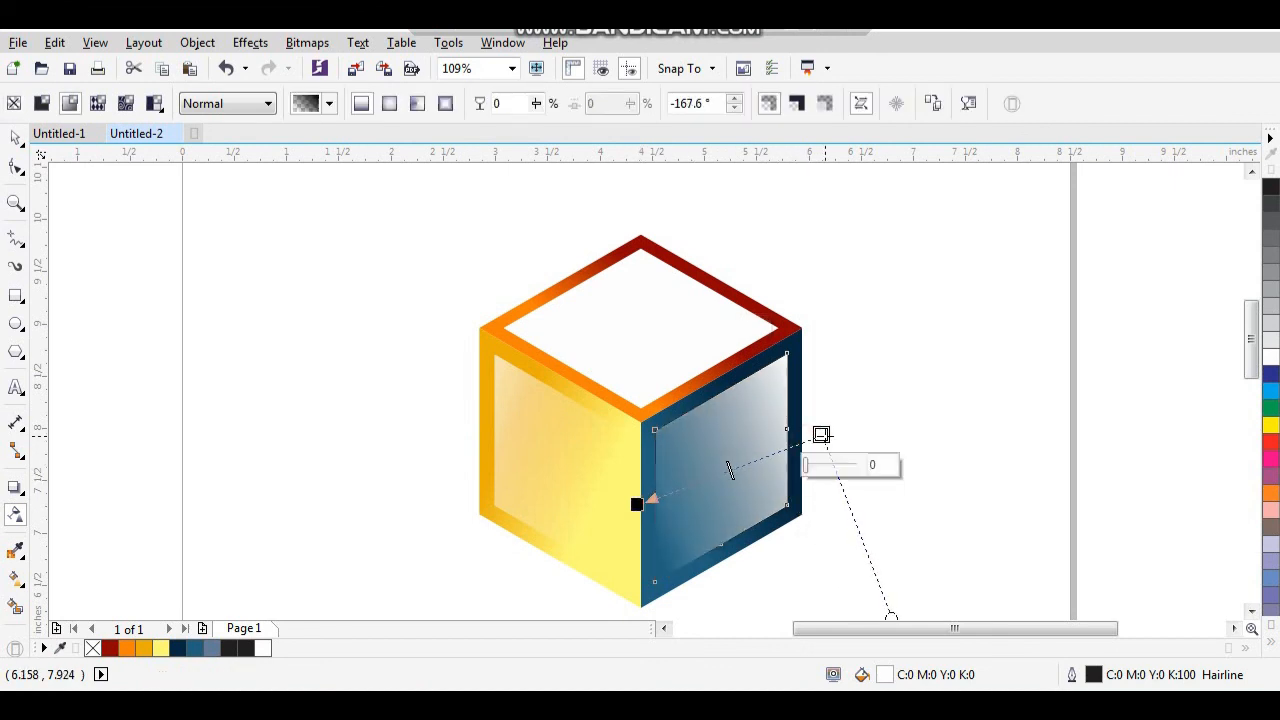
Step: Remove the outline from the inset panel on the right face
key("space")
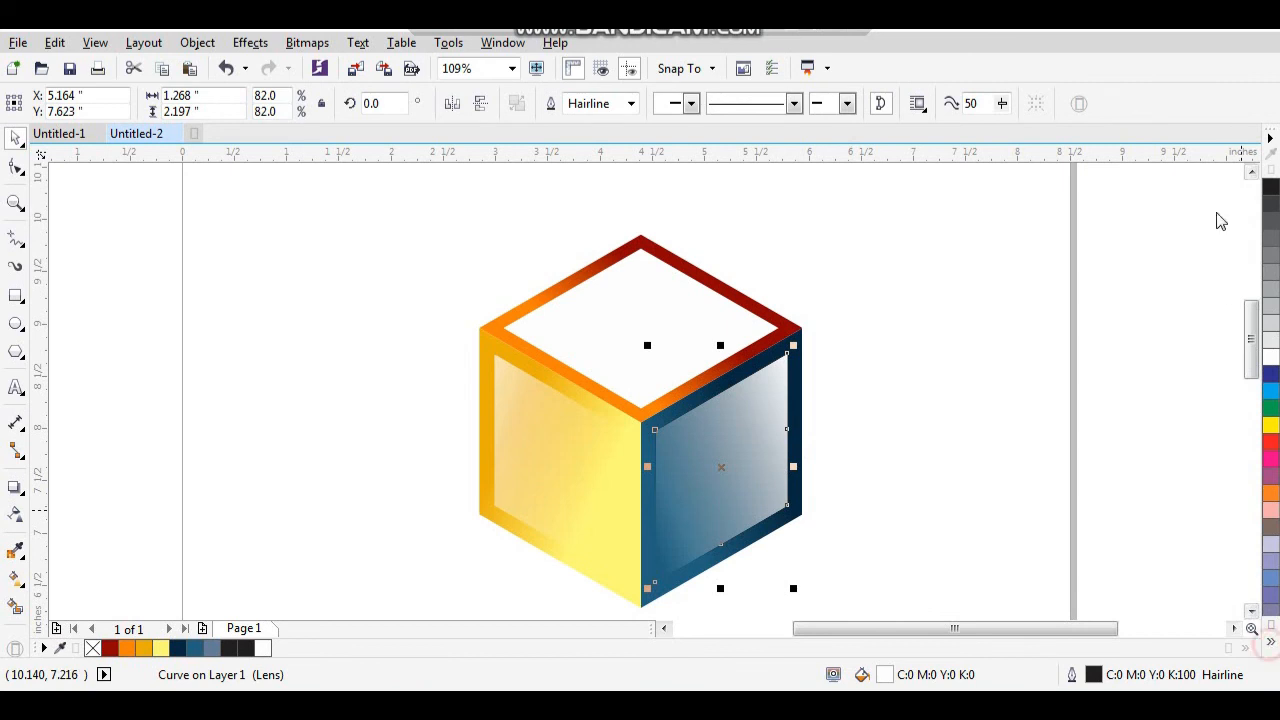
left_click(1270, 642)
right_click(1200, 175)
left_click(1004, 312)
Step: Apply a diagonal linear transparency to the top inset panel, fading from white at upper right to fully transparent at lower left
left_click(731, 326)
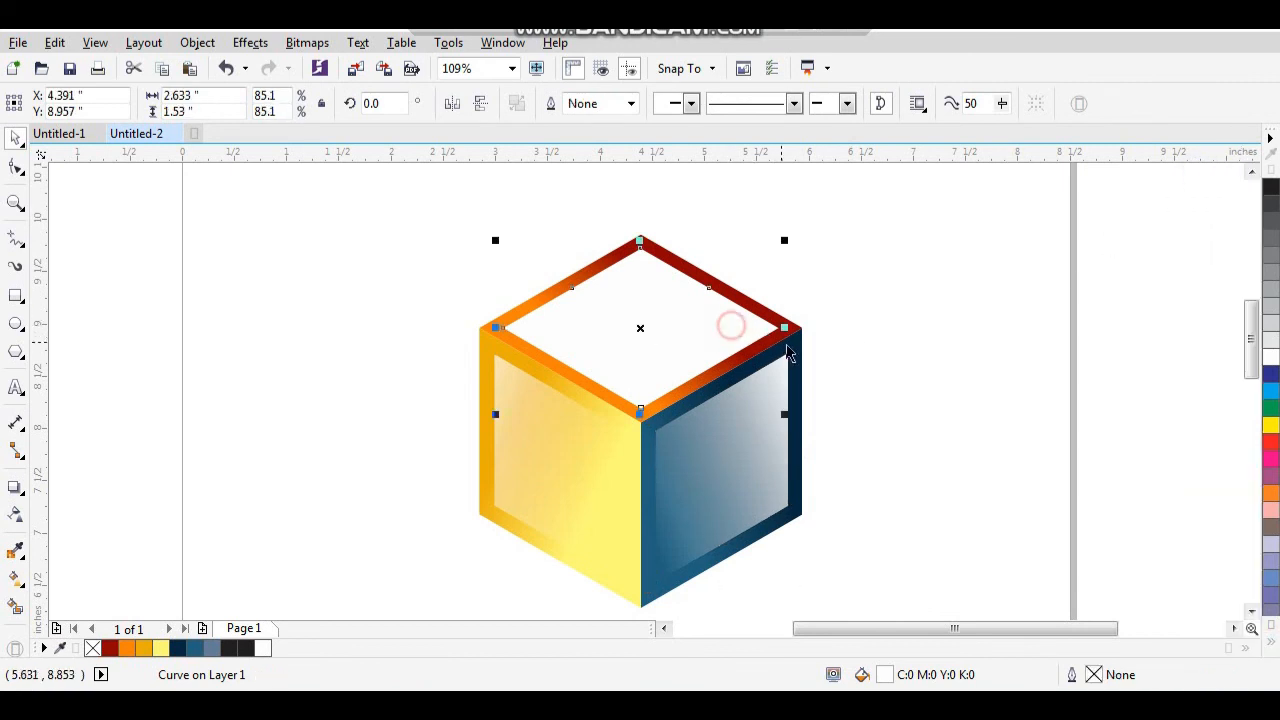
left_click(911, 306)
left_click(694, 331)
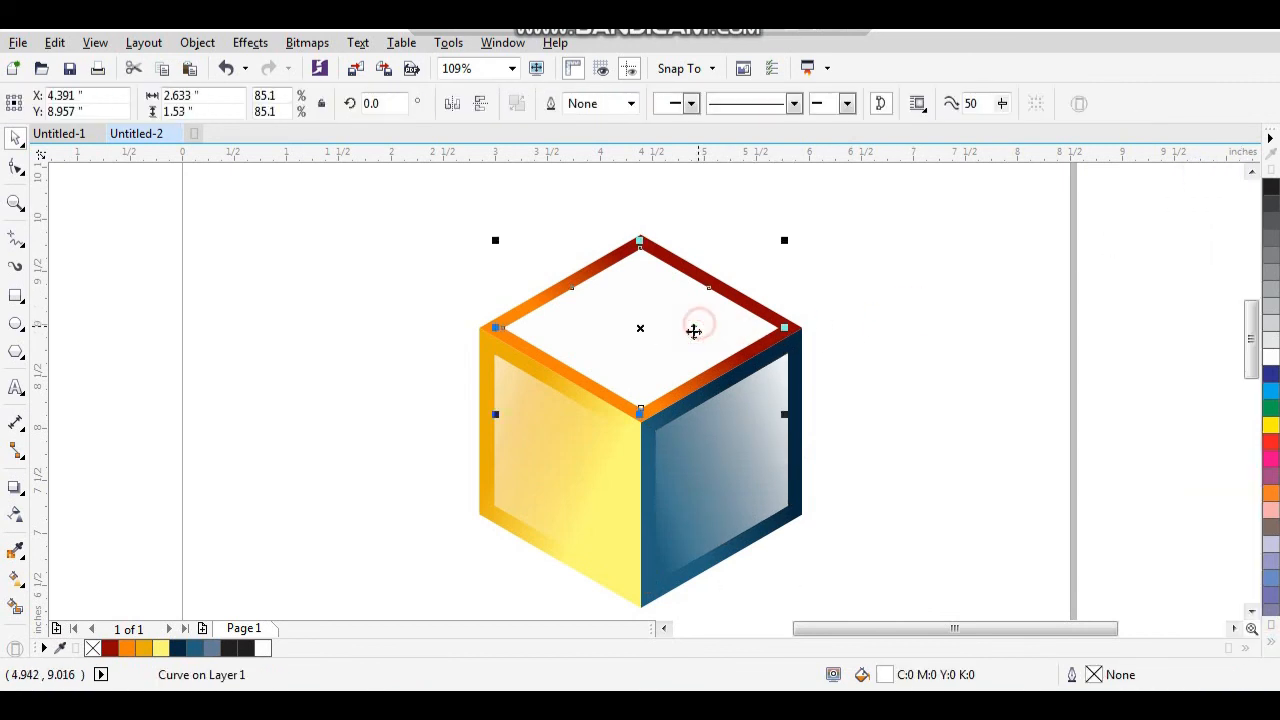
left_click(17, 514)
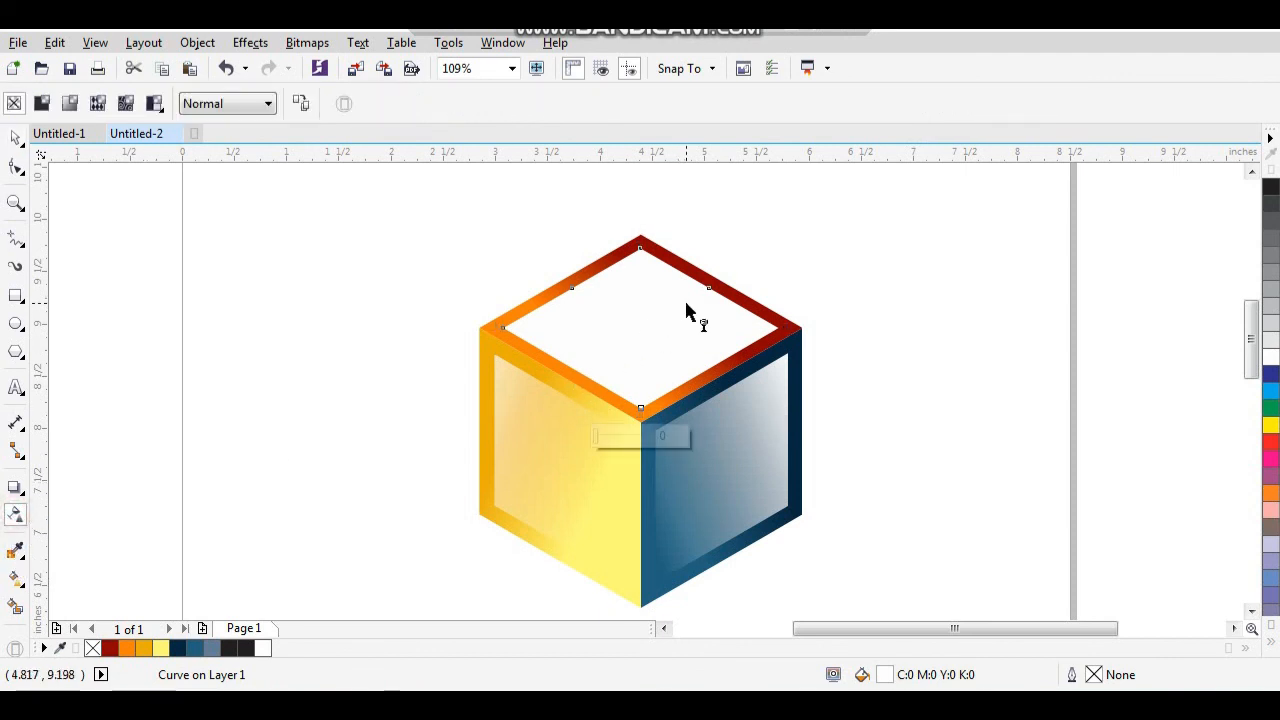
left_click_drag(686, 305, 590, 371)
left_click_drag(688, 298, 762, 245)
key("space")
left_click(891, 300)
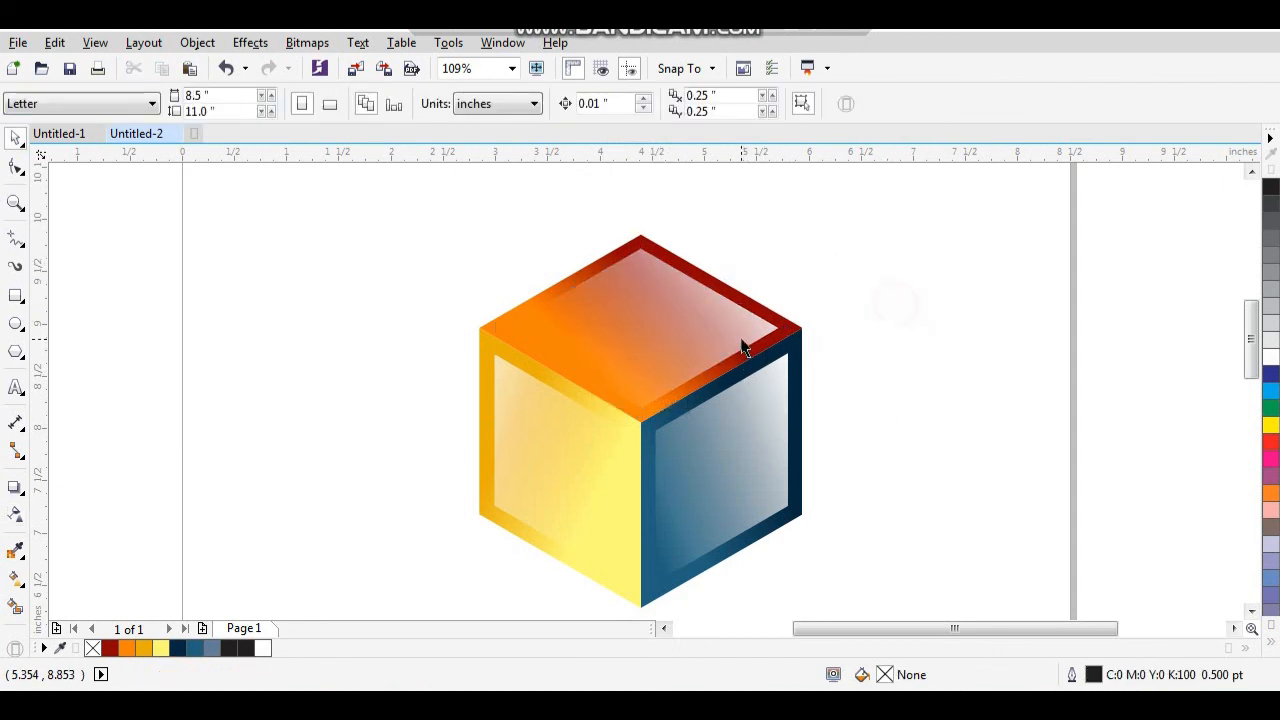
Step: Group all six faces and inset panels of the cube
scroll(846, 286, "down", 3)
left_click_drag(858, 238, 646, 478)
key("ctrl+g")
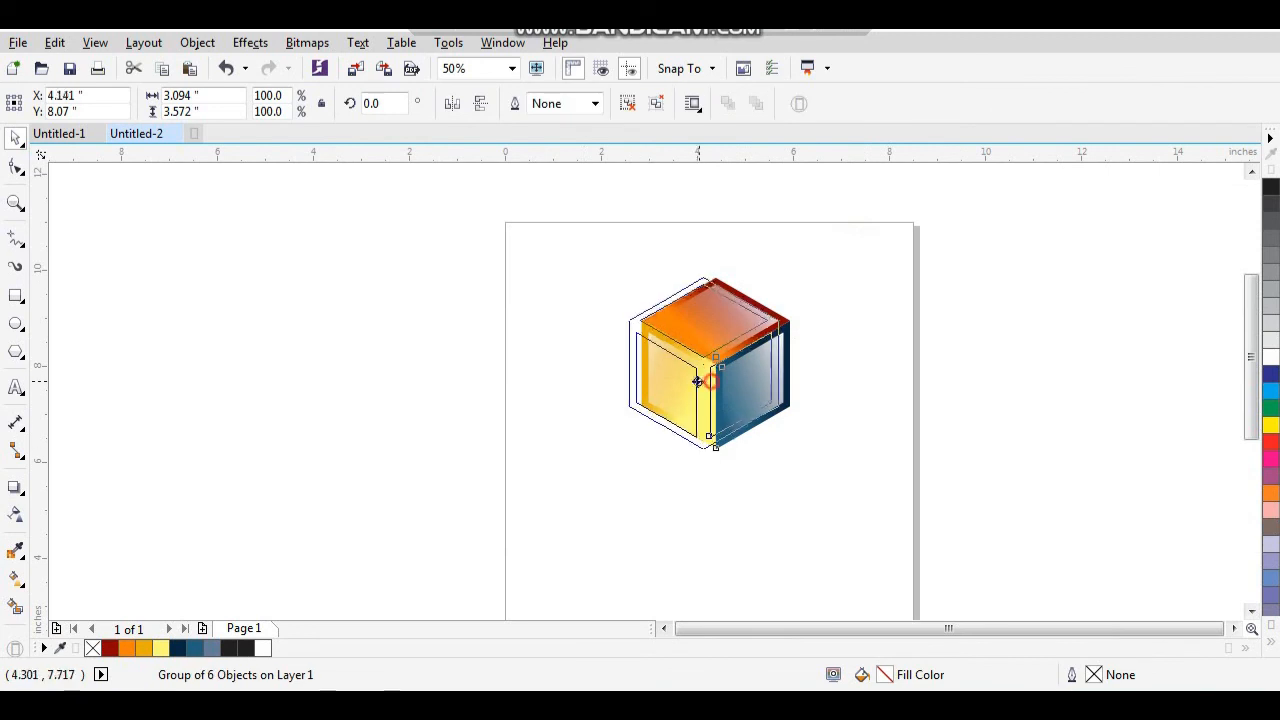
Step: Create a mirrored copy of the cube adjoining its left side and flip the copy horizontally to match the original
left_click_drag(799, 364, 553, 288)
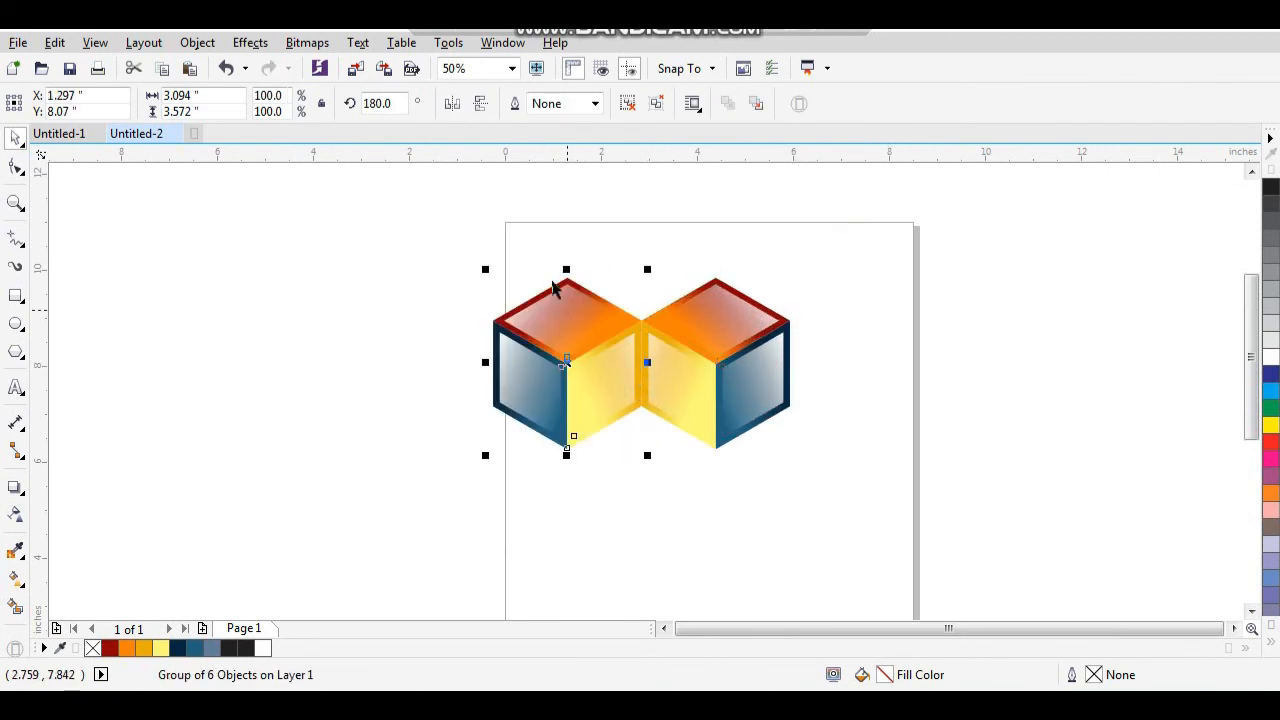
left_click(451, 104)
left_click(631, 229)
Step: Create a mirrored copy of the middle cube adjoining its right side and flip the copy horizontally to match
left_click(688, 368)
left_click_drag(633, 364, 786, 361)
left_click(450, 106)
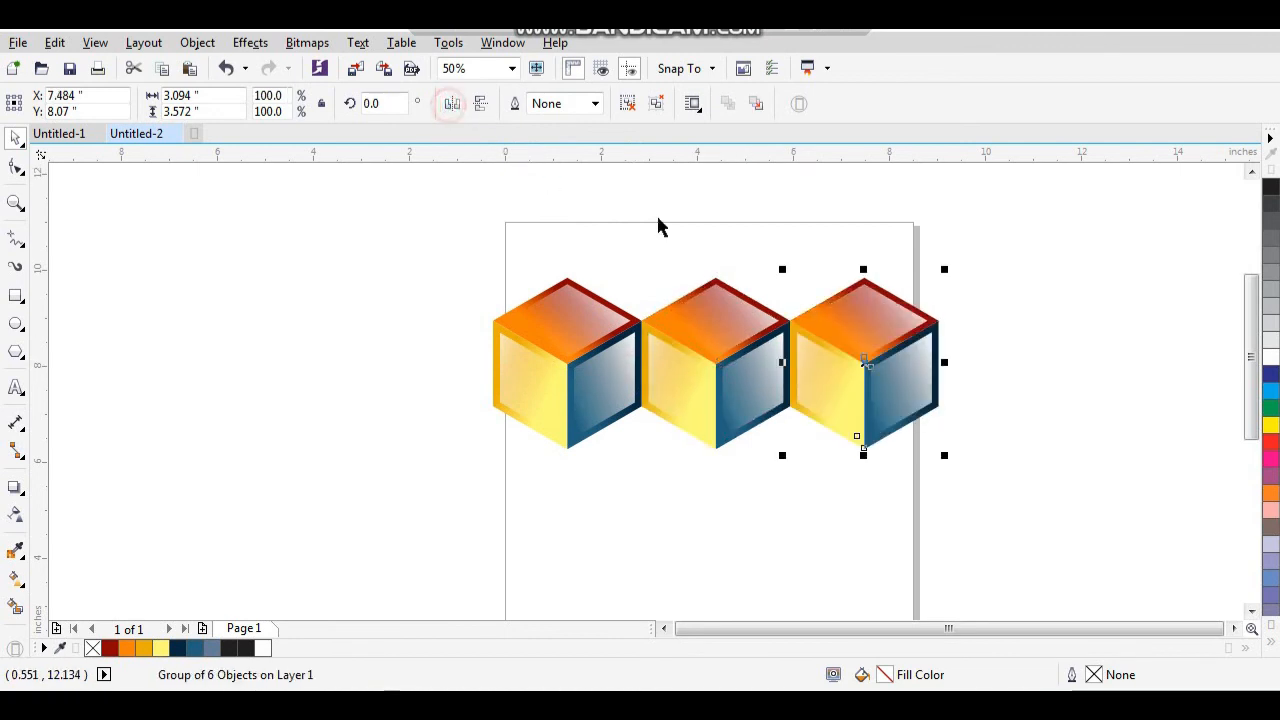
Step: Group the left and middle cubes together
left_click(739, 228)
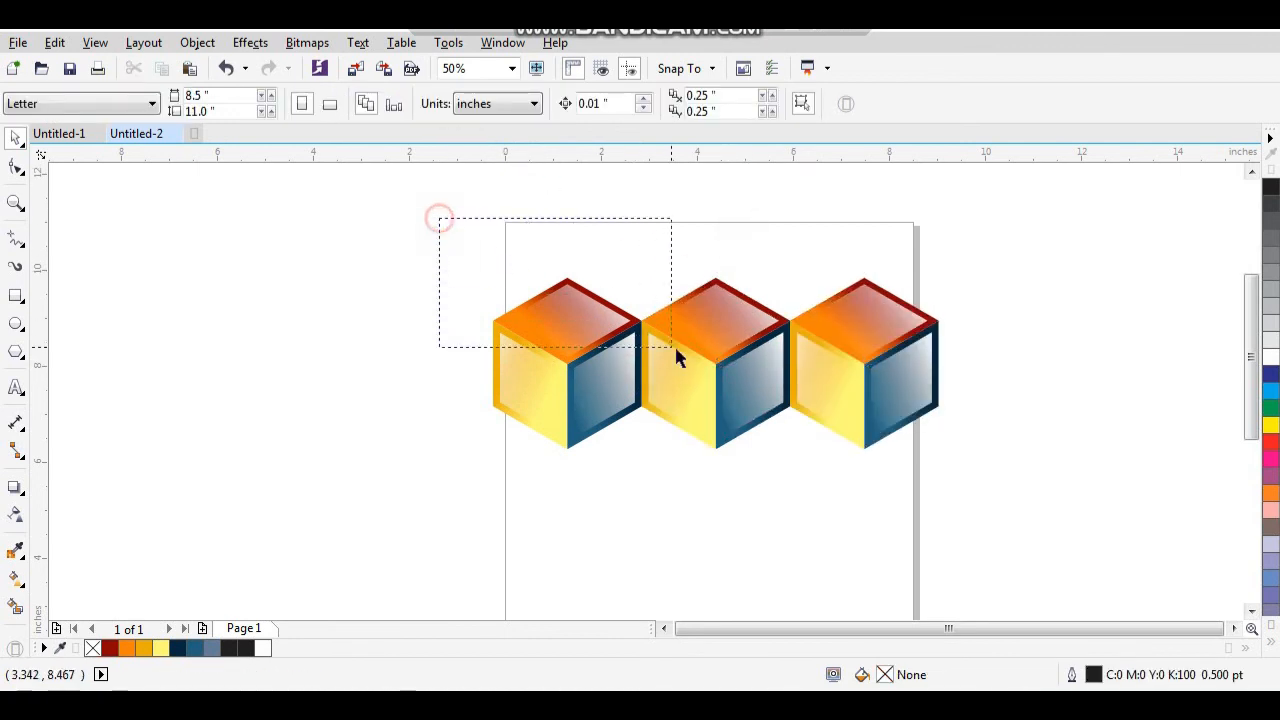
left_click_drag(676, 356, 797, 466)
key("ctrl+g")
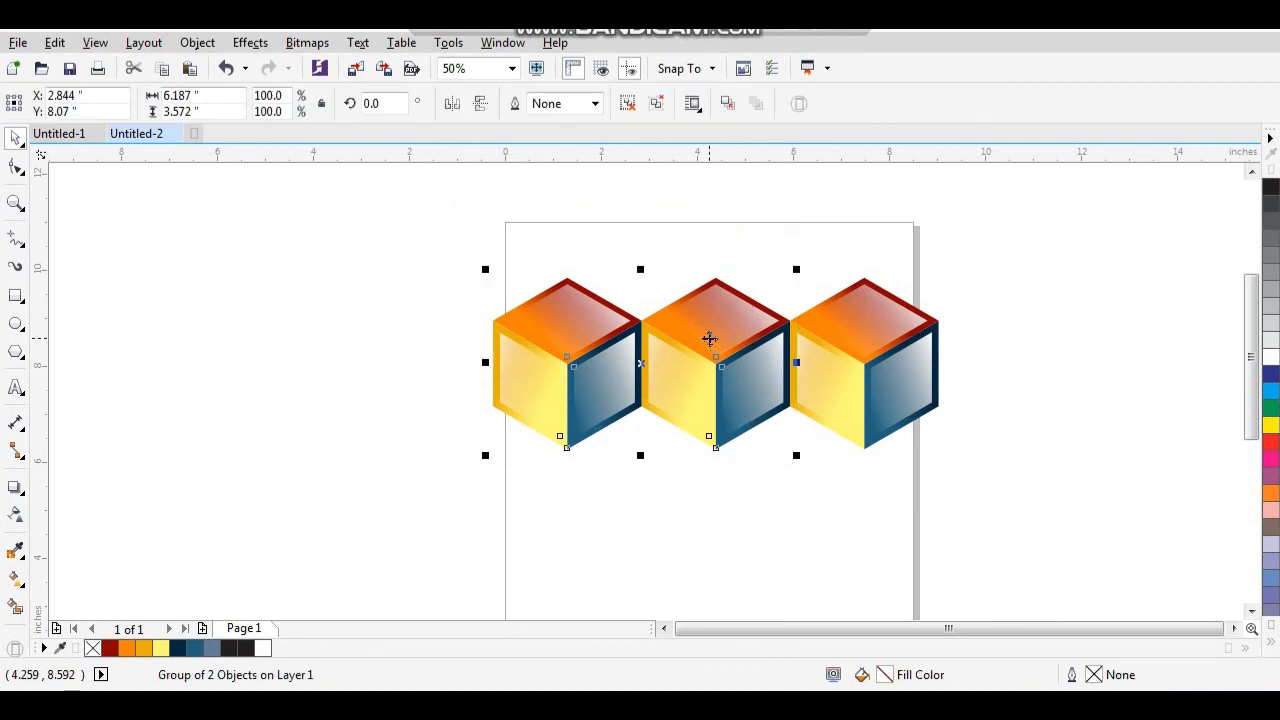
Step: Duplicate the two-cube group directly below the top row and centre the copy horizontally under the three cubes
left_click_drag(709, 339, 731, 500)
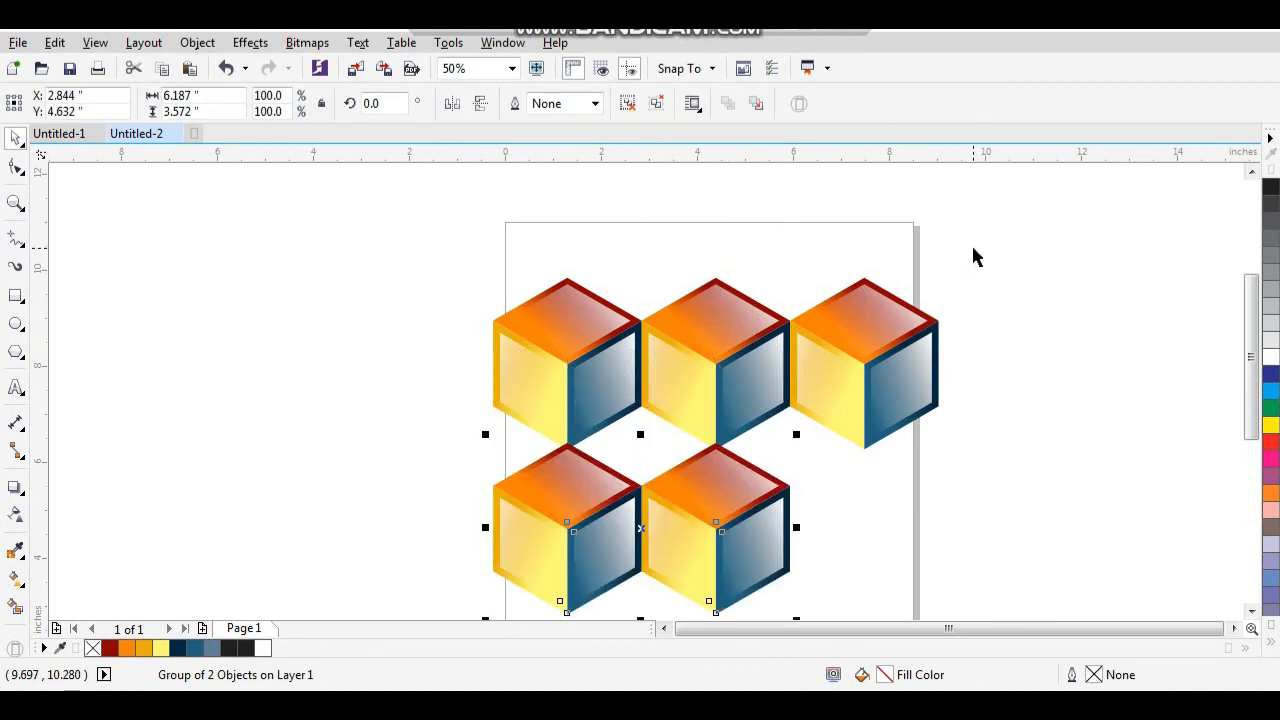
left_click_drag(973, 251, 480, 477)
left_click(668, 478)
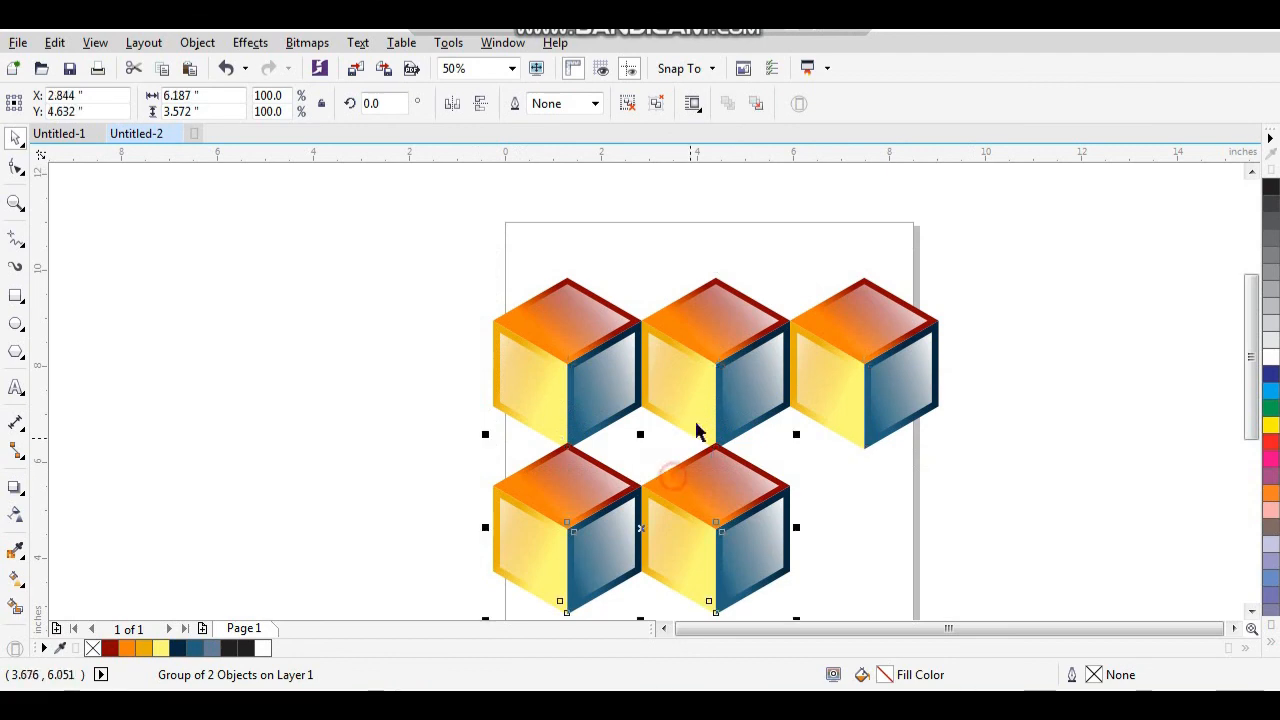
left_click(710, 385, "shift")
key("c")
left_click(928, 483)
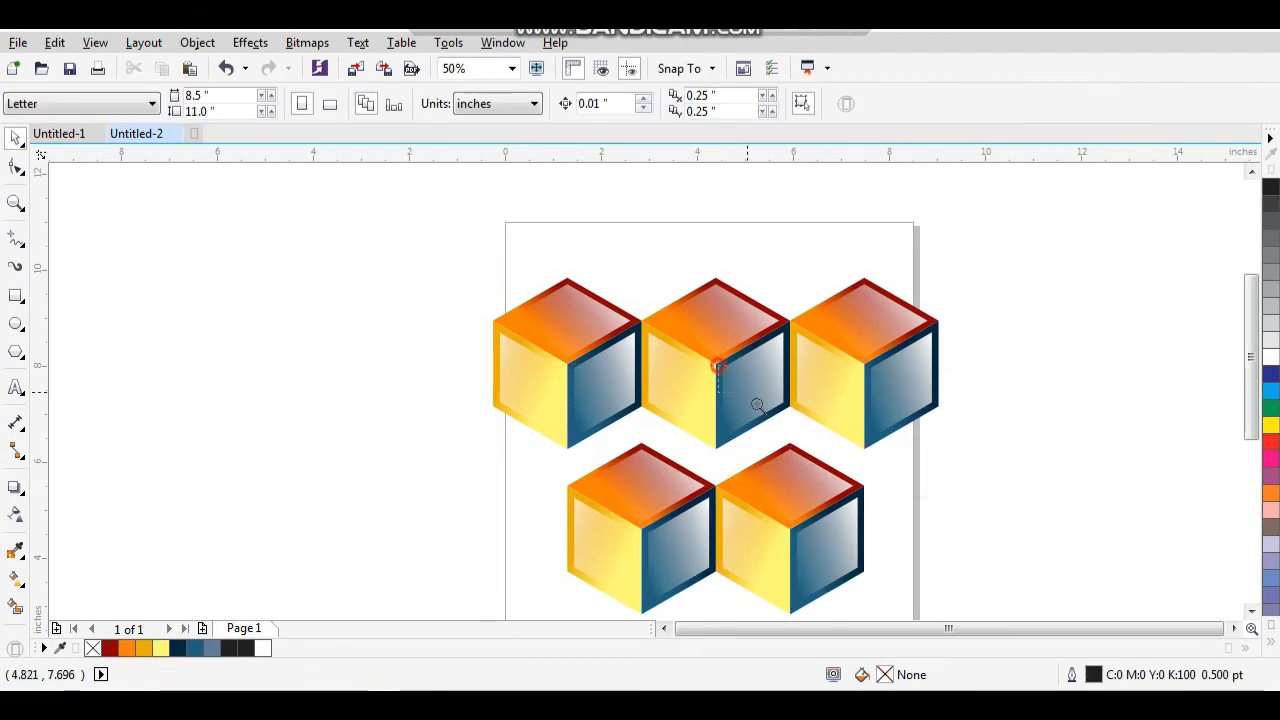
Step: Move the lower pair of cubes up until it nests against the bottom edges of the top row
left_click_drag(757, 405, 830, 510)
left_click_drag(737, 520, 739, 394)
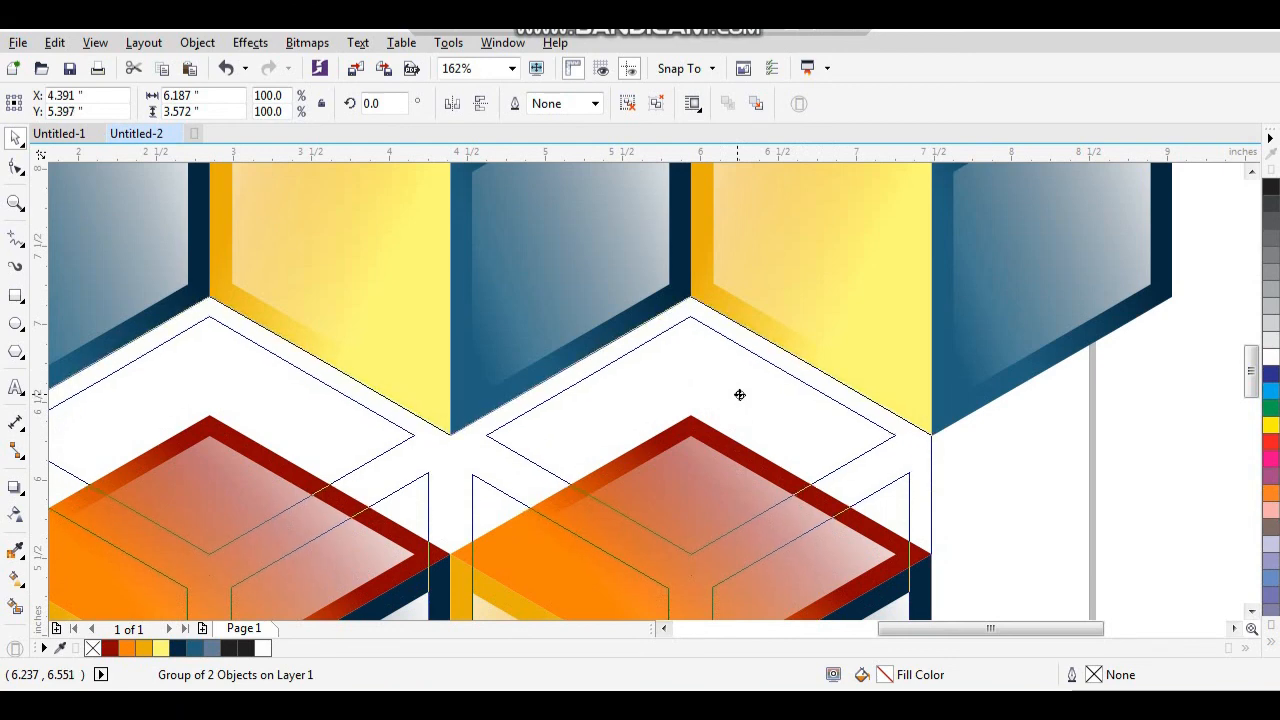
scroll(745, 410, "down", 2)
left_click(920, 381)
left_click_drag(863, 329, 929, 263)
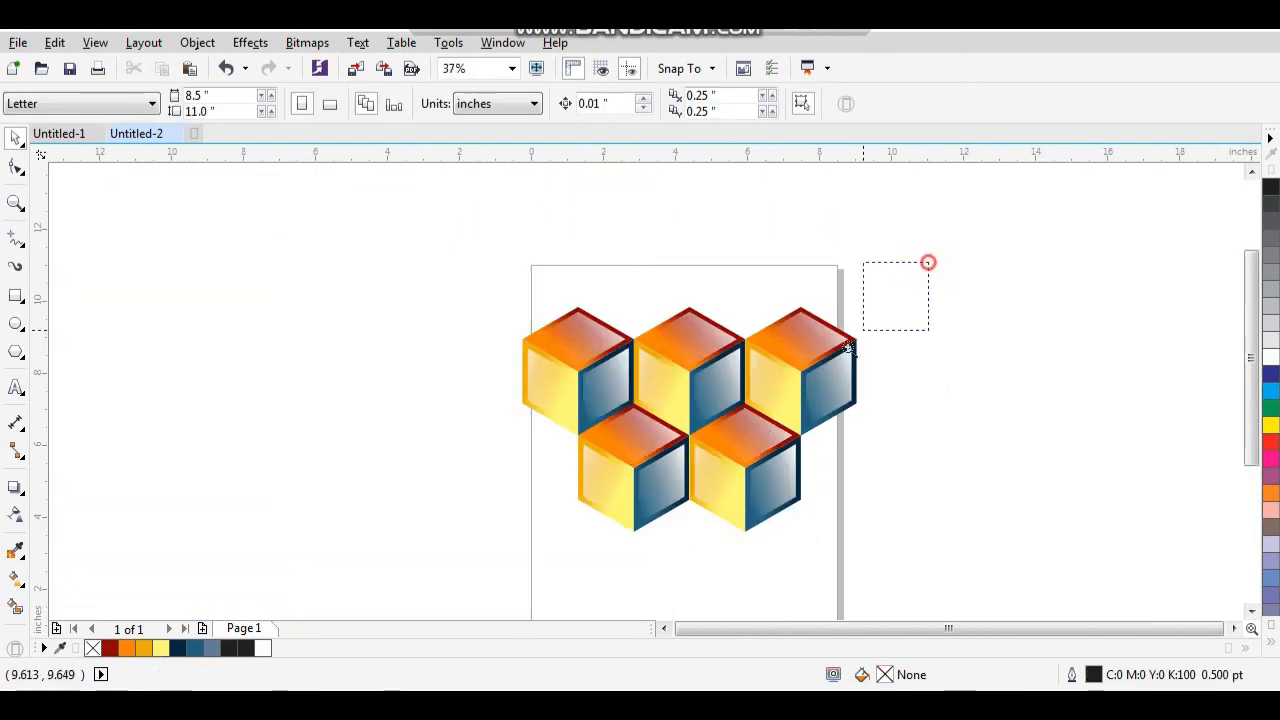
Step: Duplicate the top row of three cubes below the middle pair and nest the copy against the pair's lower edges
scroll(509, 368, "up", 1)
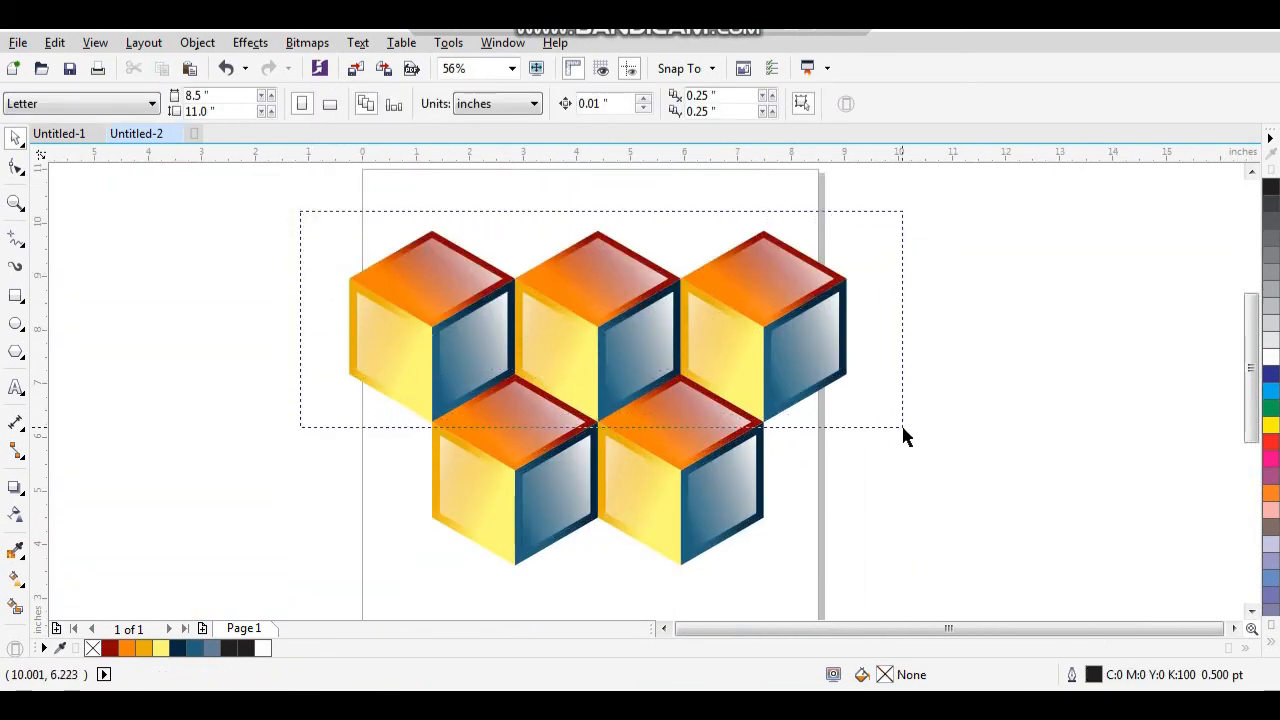
left_click_drag(903, 428, 903, 430)
scroll(851, 329, "down", 2)
left_click_drag(889, 262, 600, 523)
left_click_drag(714, 291, 723, 527)
scroll(630, 450, "up", 3)
left_click(637, 428)
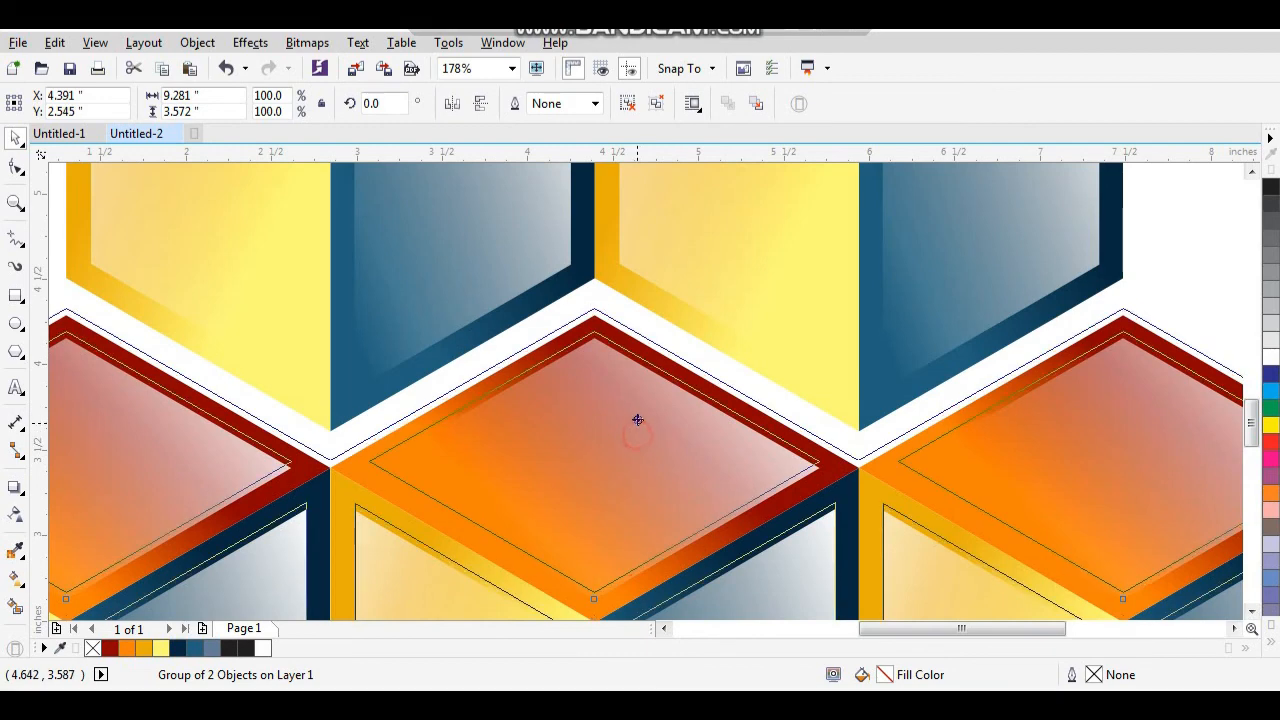
mouse_move(637, 420)
left_mouse_down()
mouse_move(640, 397)
mouse_move(640, 416)
left_mouse_up()
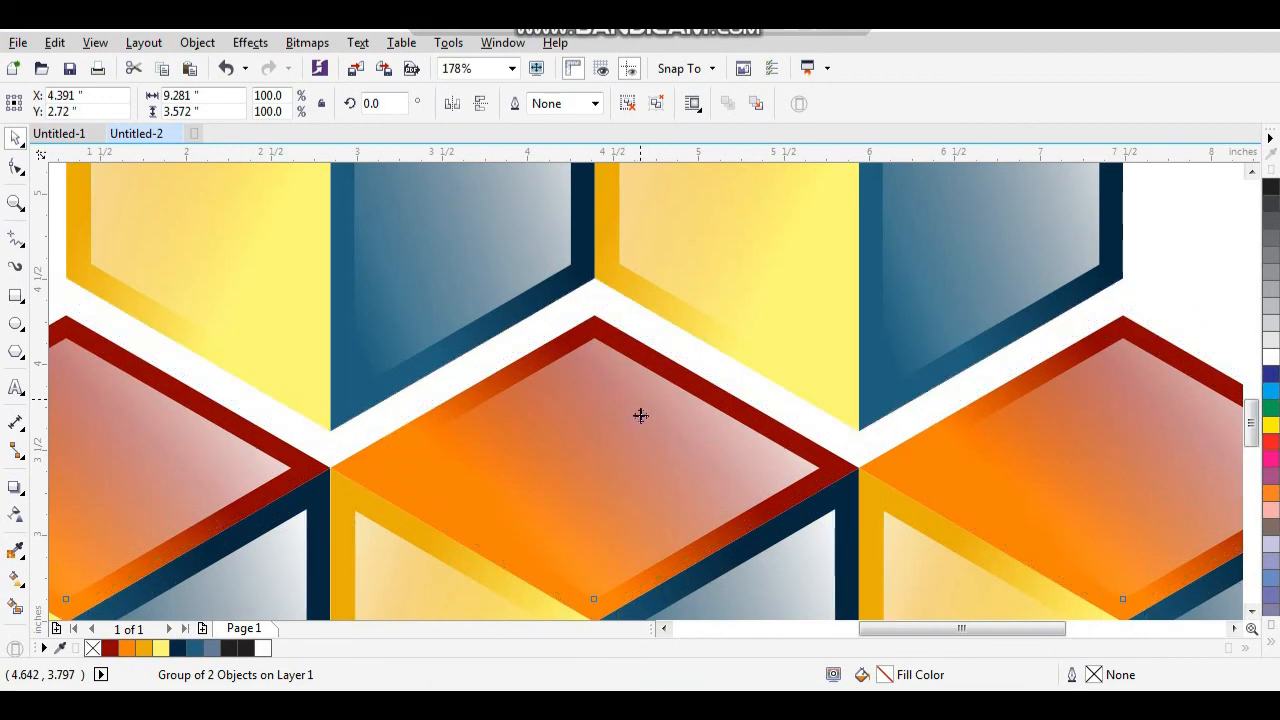
scroll(609, 374, "down", 3)
Step: Select all the cubes and ungroup them completely into individual faces and panels
key("F2")
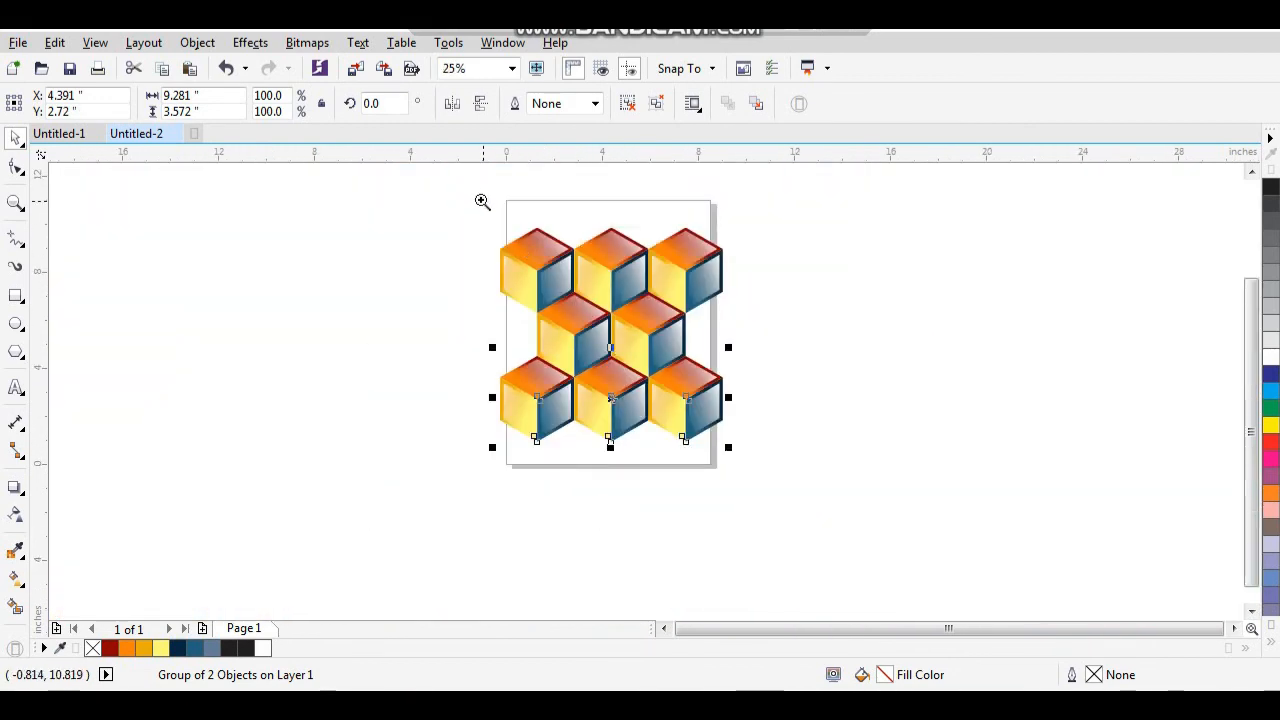
left_click_drag(756, 476, 756, 476)
left_click_drag(871, 183, 414, 577)
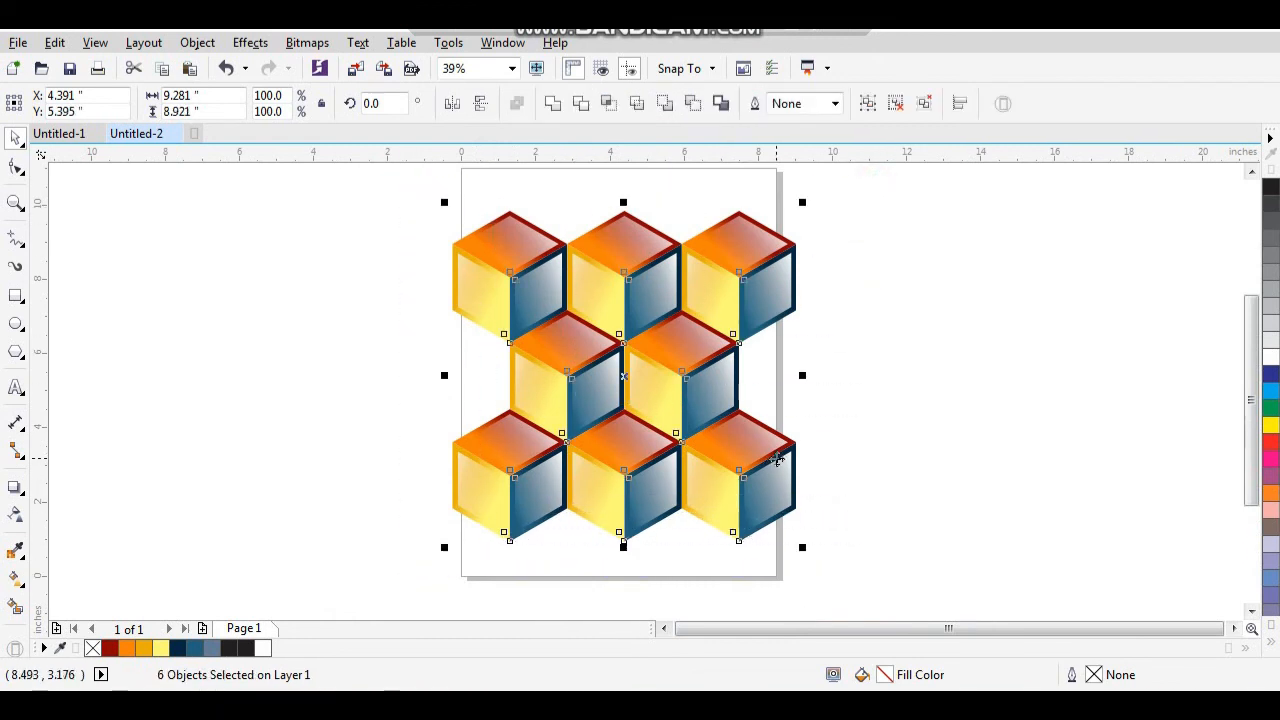
left_click(867, 380)
left_click(757, 240)
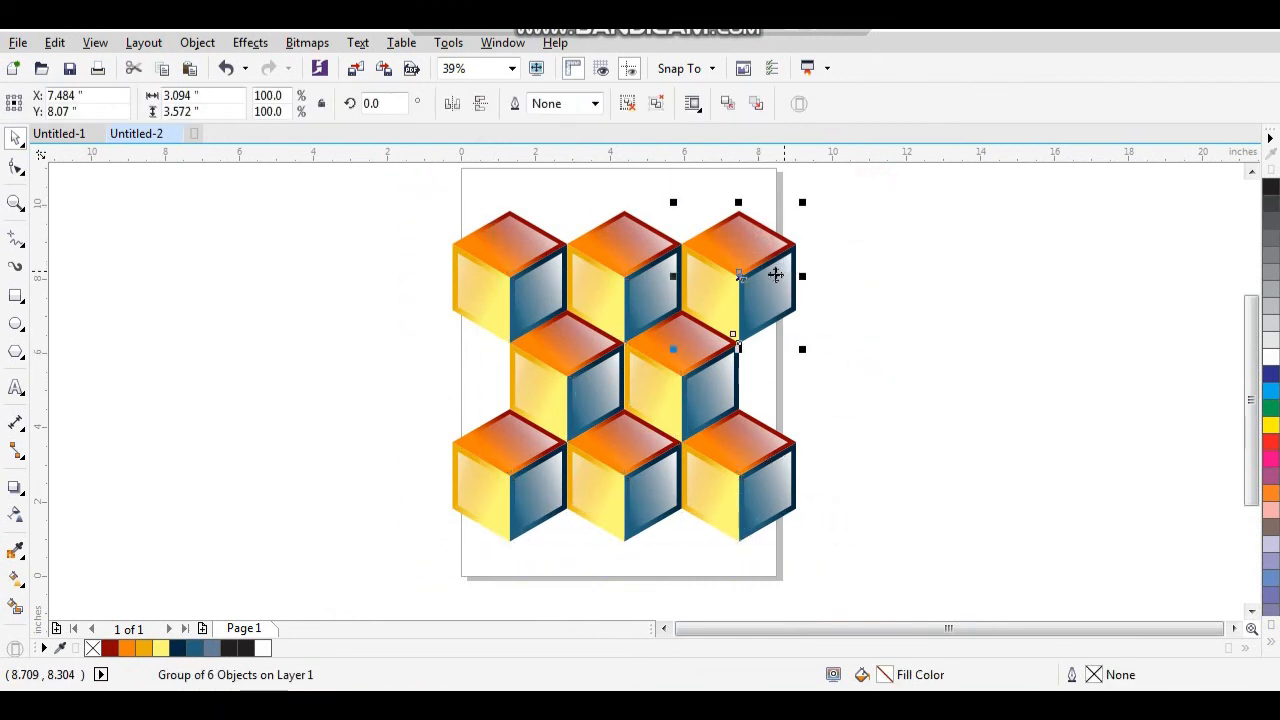
left_click_drag(850, 208, 410, 572)
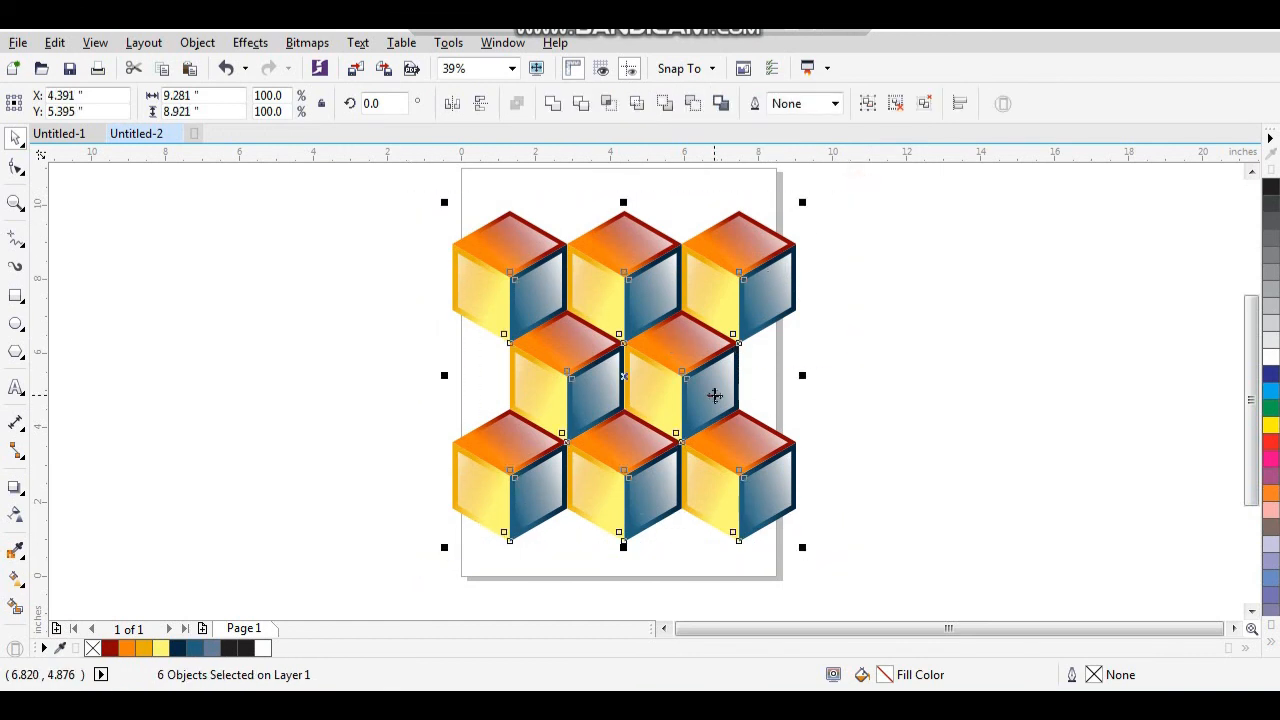
left_click(826, 317)
Step: Delete the orange top face and the blue right face, with their inset panels, from the top-right cube
left_click(748, 240)
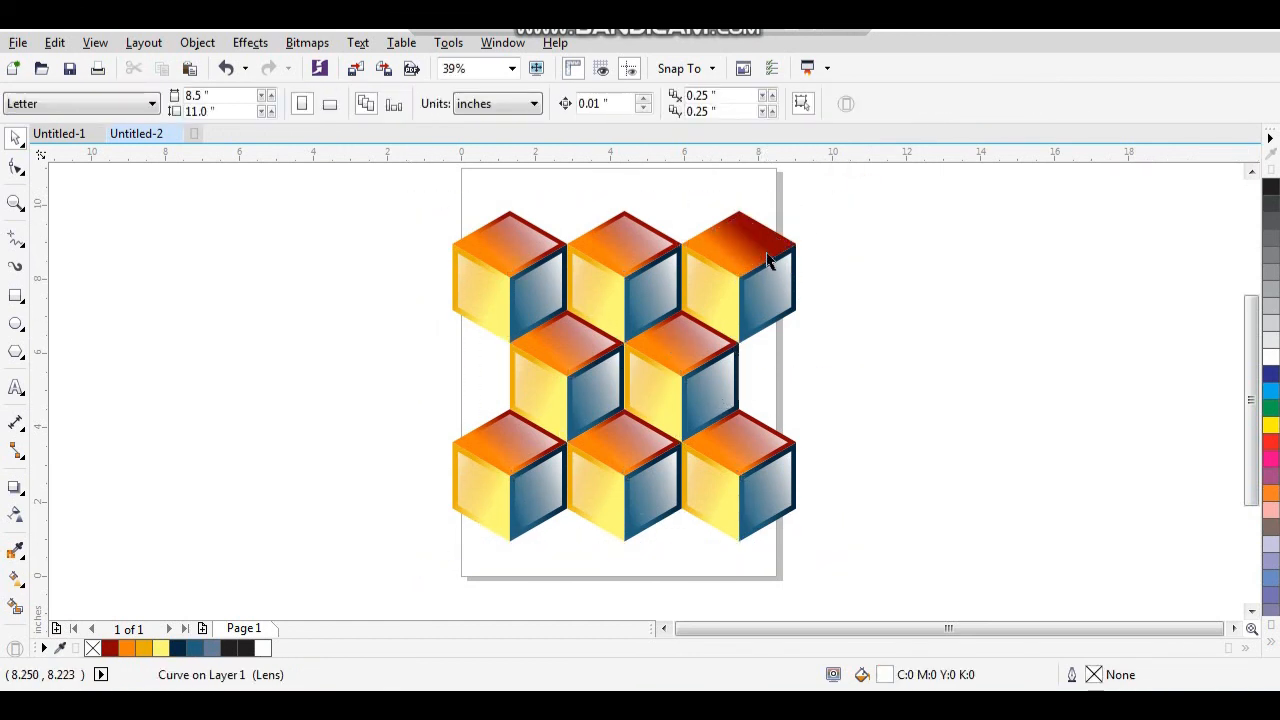
left_click(768, 258)
key("Delete")
left_click(770, 288)
key("Delete")
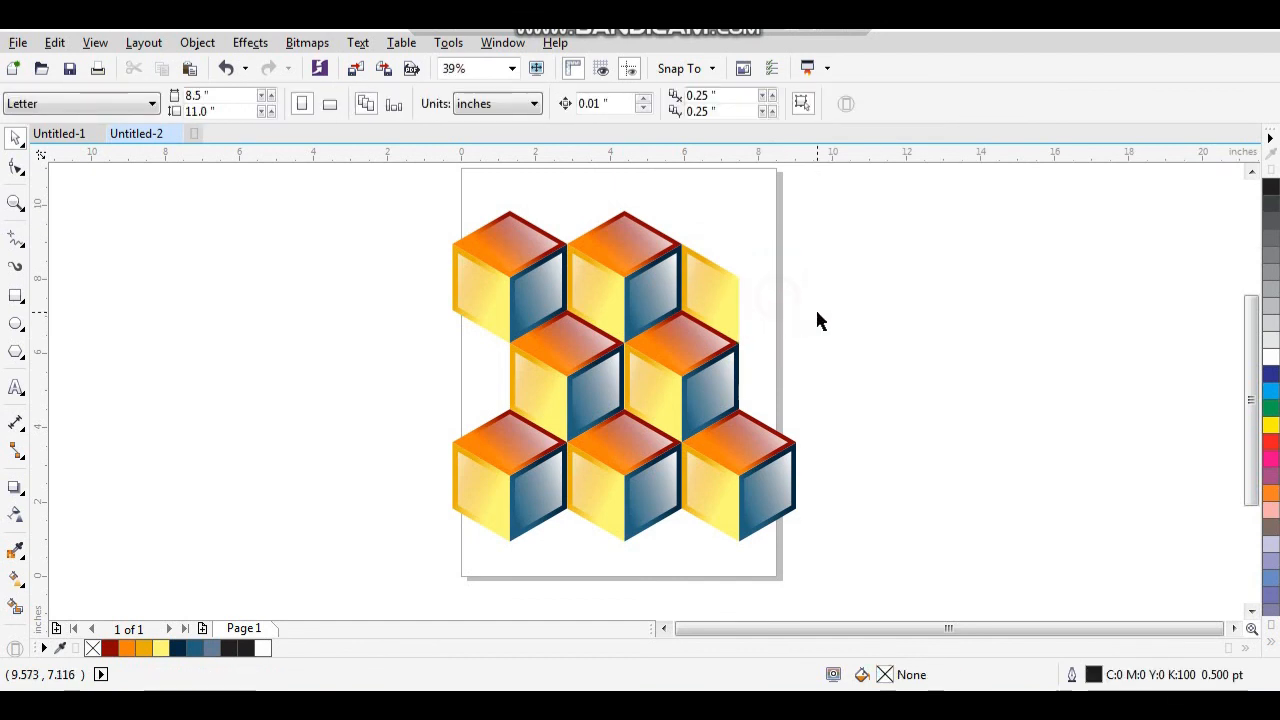
Step: Delete the orange top face and the yellow left face, with their inset panels, from the top-left cube
left_click(523, 249)
key("Delete")
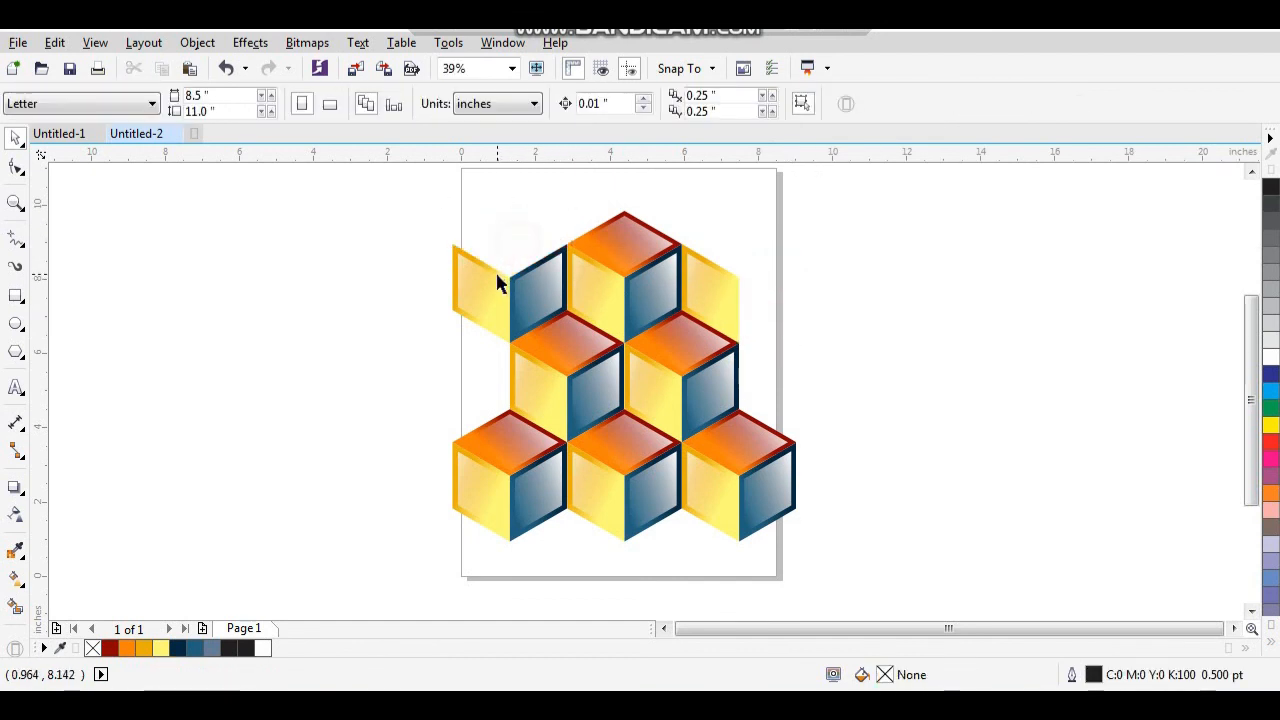
left_click(474, 294)
key("Delete")
Step: Delete all faces and inset panels of the bottom-left cube
left_click(508, 449)
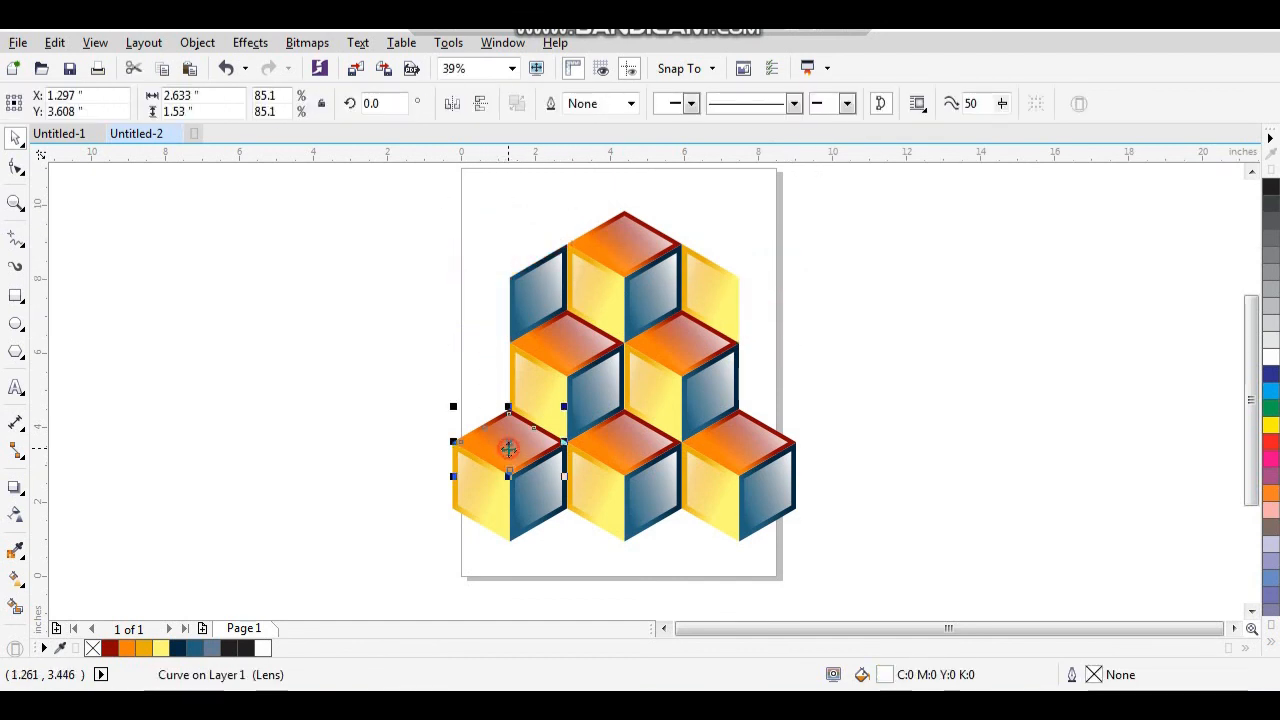
key("Delete")
left_click(526, 489)
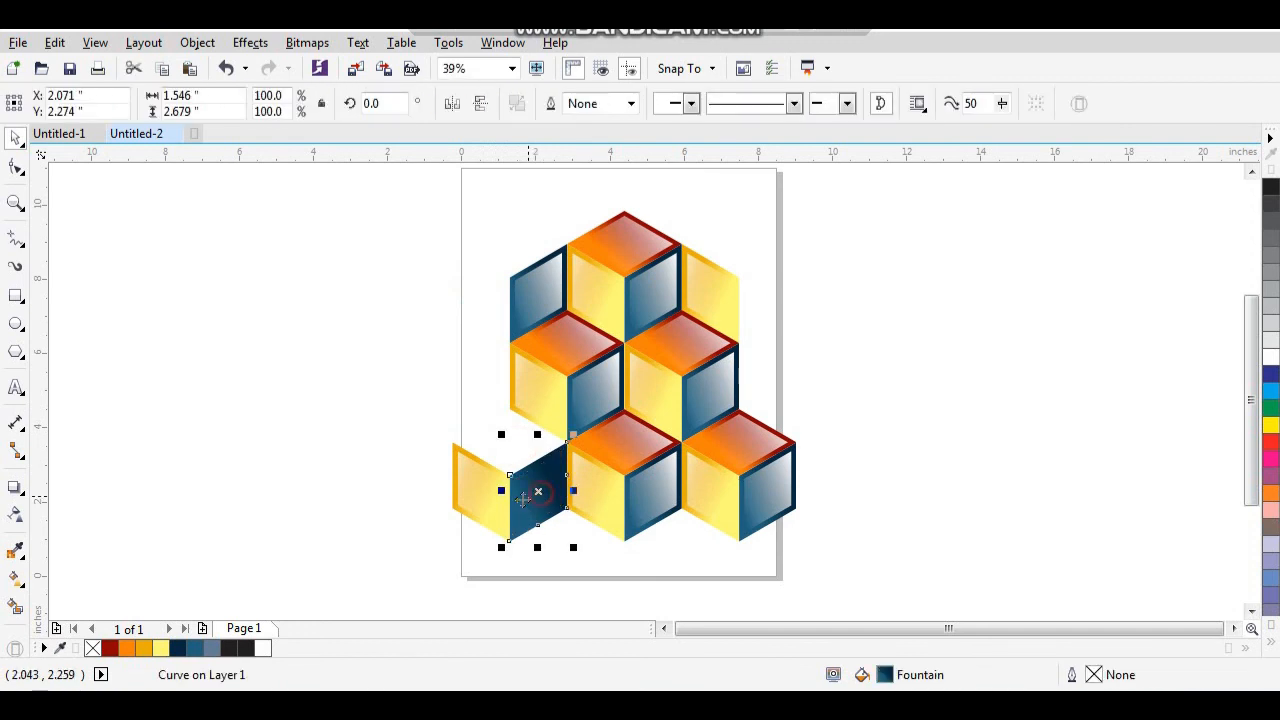
key("Delete")
left_click(497, 497)
key("Delete")
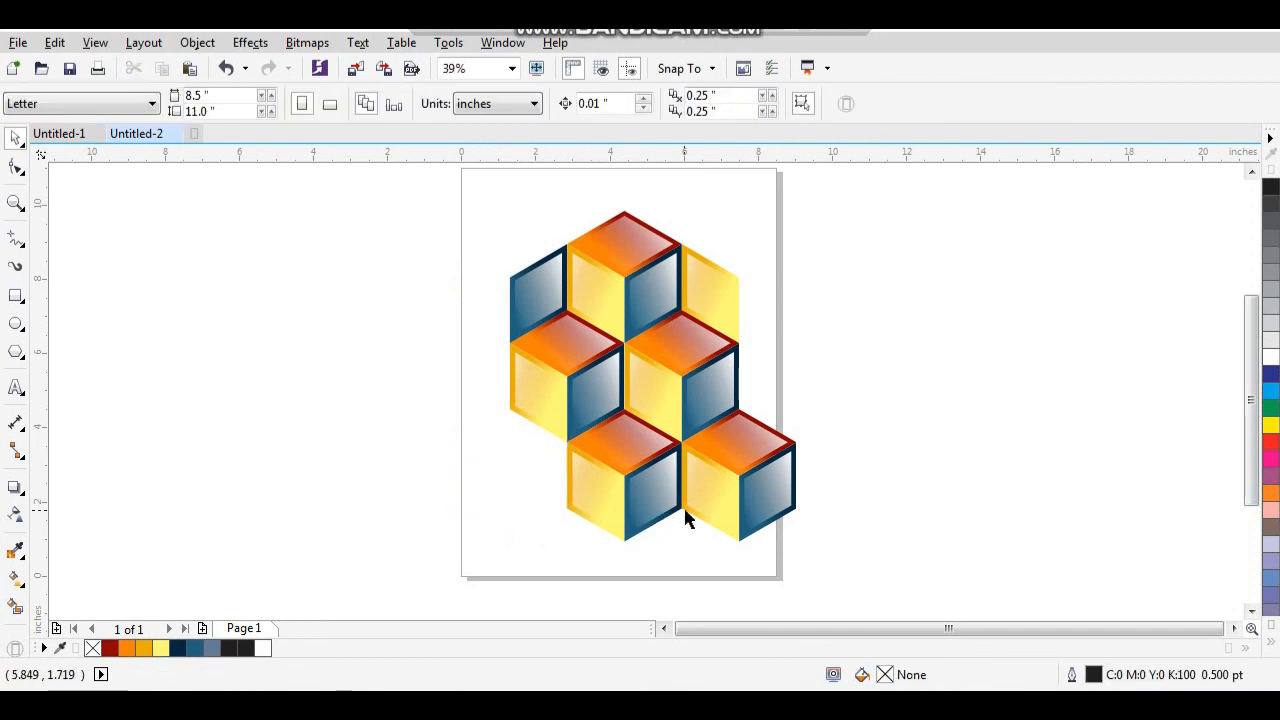
Step: Delete the yellow and blue faces, with their inset panels, from the bottom-middle cube, keeping only its orange top
left_click(600, 498)
key("Delete")
left_click(588, 503)
key("Delete")
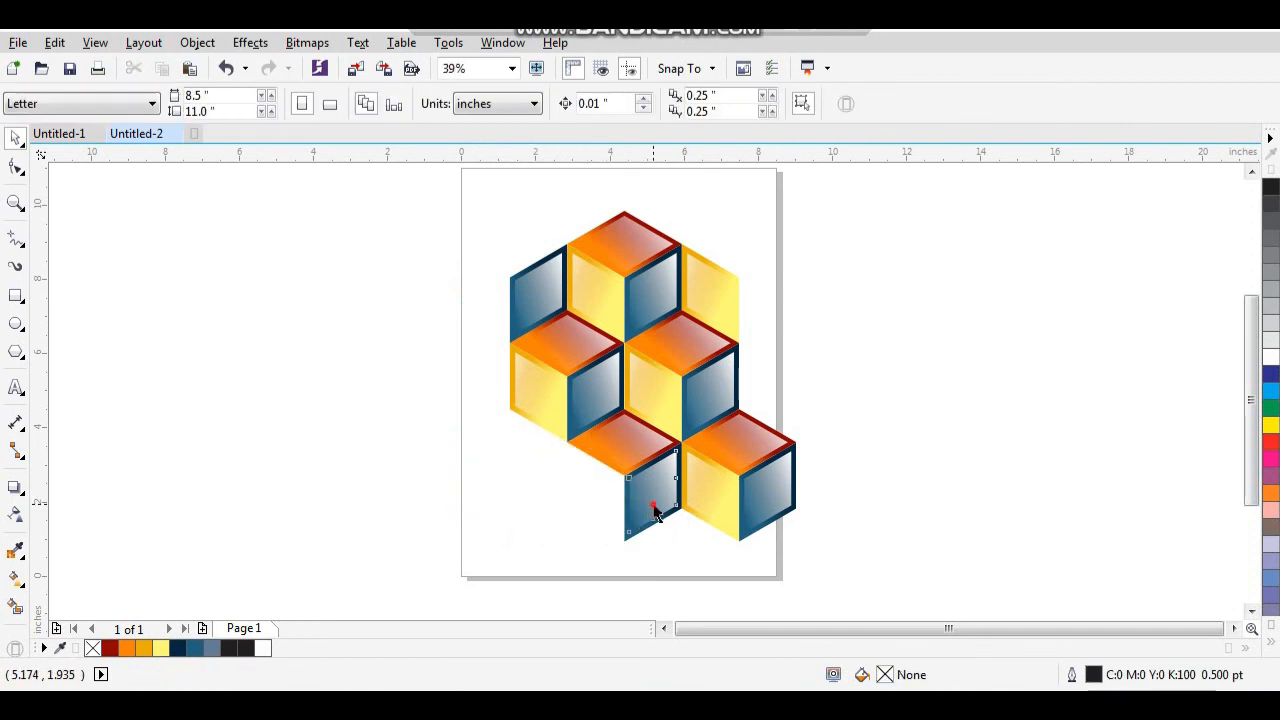
left_click(649, 511)
key("Delete")
left_click(641, 519)
key("Delete")
Step: Delete all faces and inset panels of the bottom-right cube to complete the hexagonal outline
left_click(708, 505)
key("Delete")
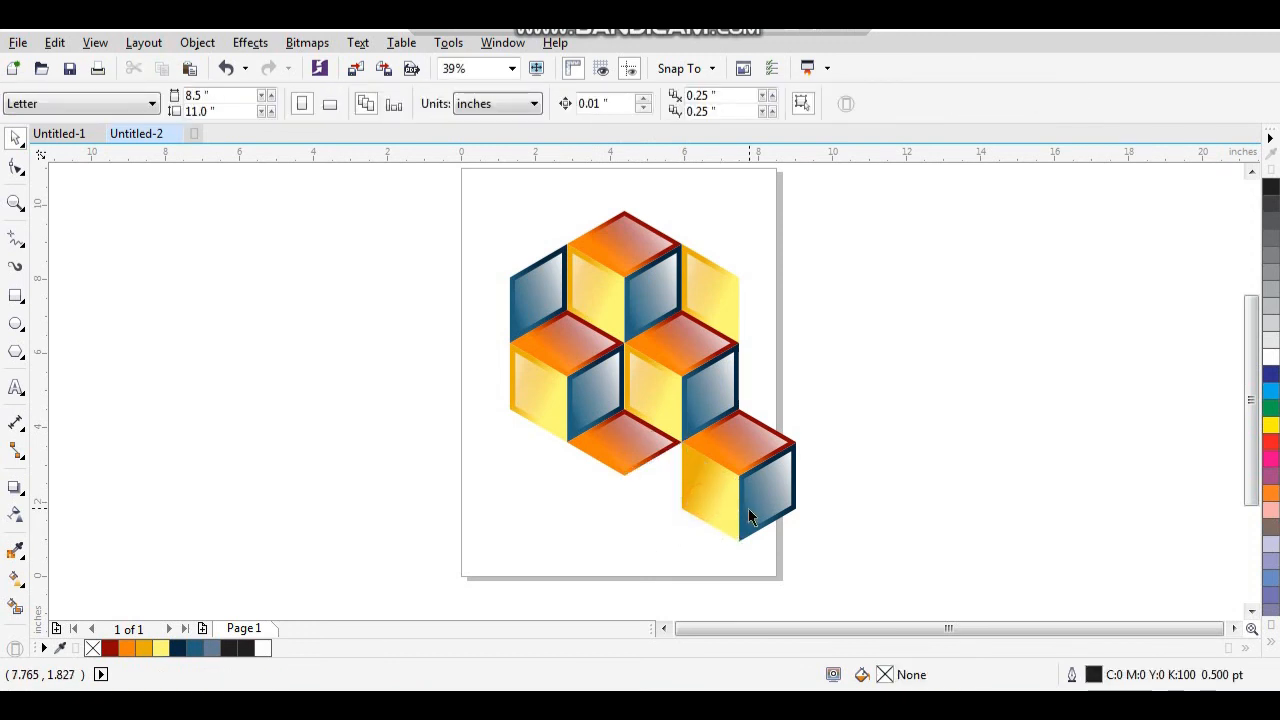
left_click(716, 515)
key("Delete")
left_click(772, 508)
key("Delete")
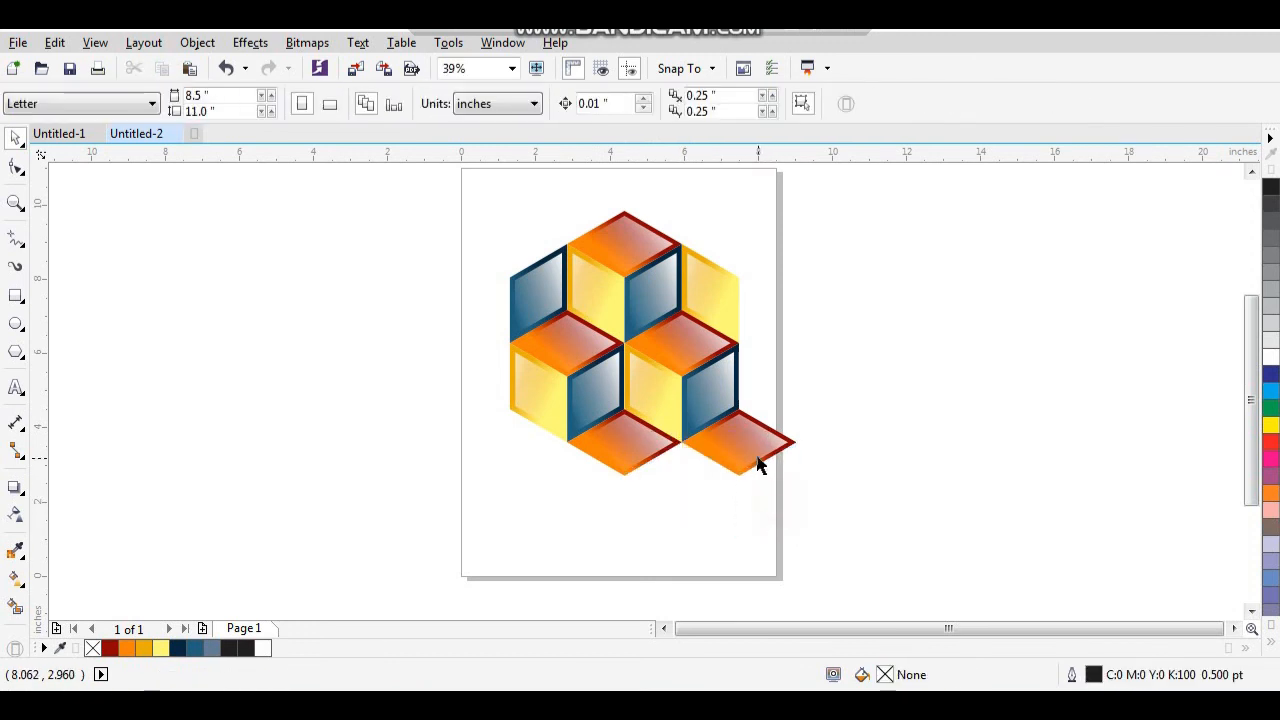
left_click(748, 468)
key("Delete")
left_click(737, 457)
key("Delete")
left_click(801, 398)
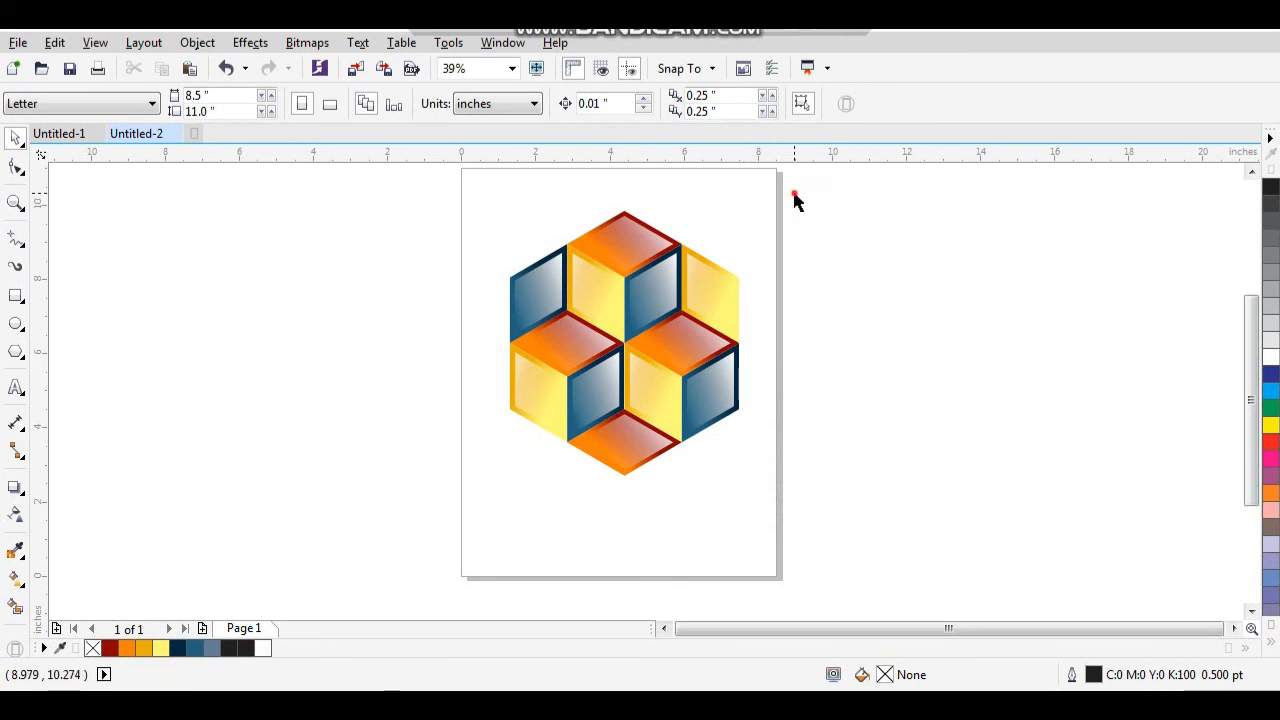
Step: Group all the remaining faces and panels of the hexagonal cube arrangement
left_click_drag(521, 472, 503, 494)
key("ctrl+g")
left_click(594, 527)
left_click(641, 376)
Step: Scale the grouped cube arrangement down proportionally about its centre so it leaves a wider margin on the page
scroll(641, 369, "down", 1)
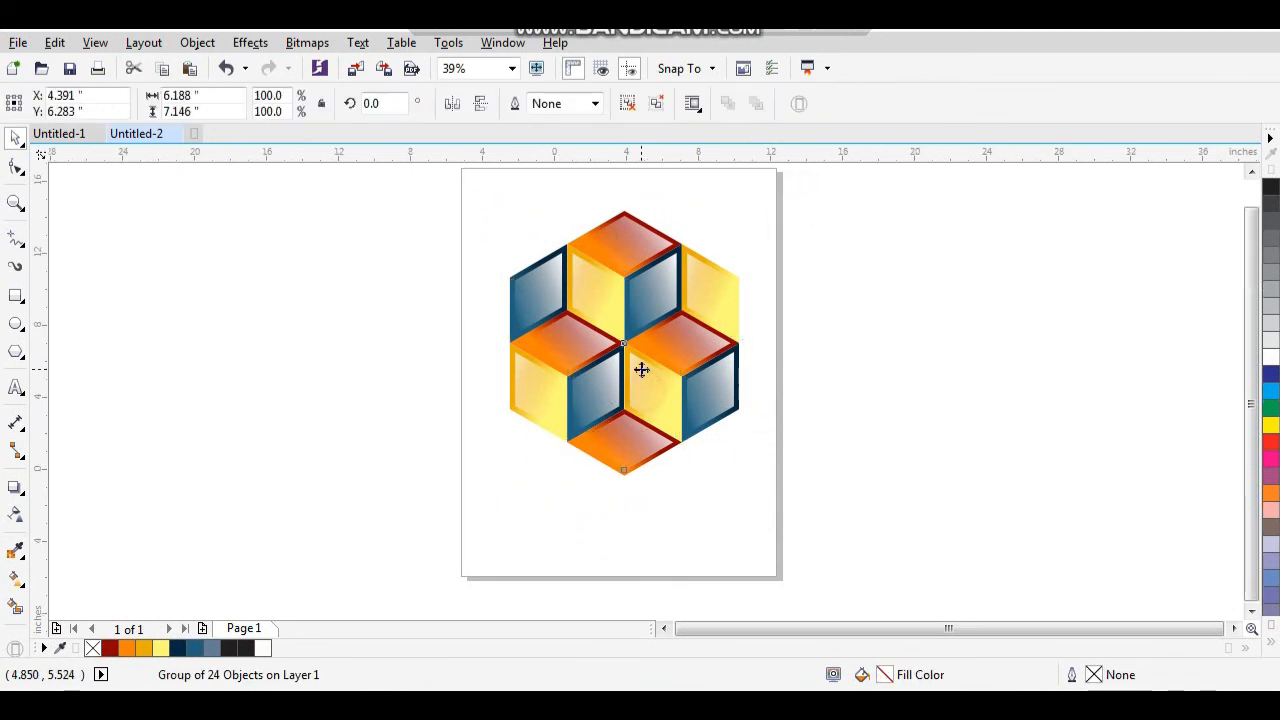
key("F2")
left_click_drag(506, 246, 772, 496)
left_click_drag(748, 244, 730, 268)
left_click(820, 343)
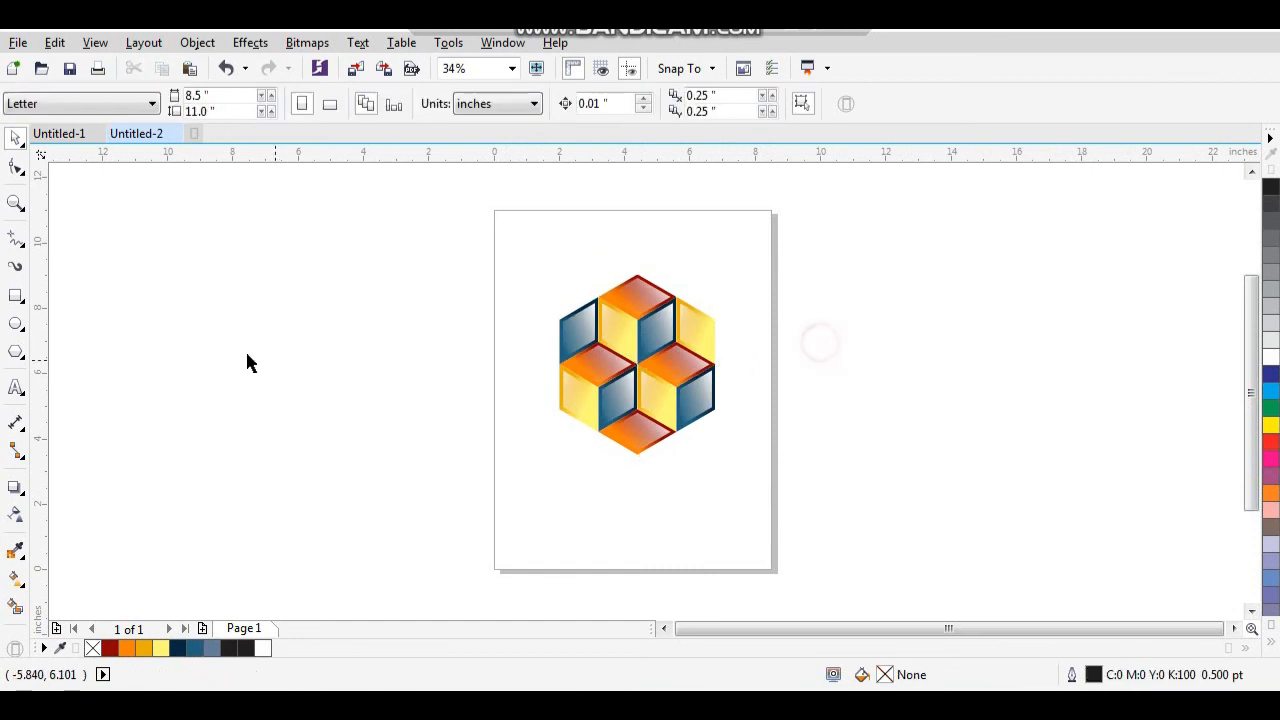
Step: Create a page-sized rectangle behind the cubes and scale it down about its centre to about 6.18 × 8 in
double_click(14, 296)
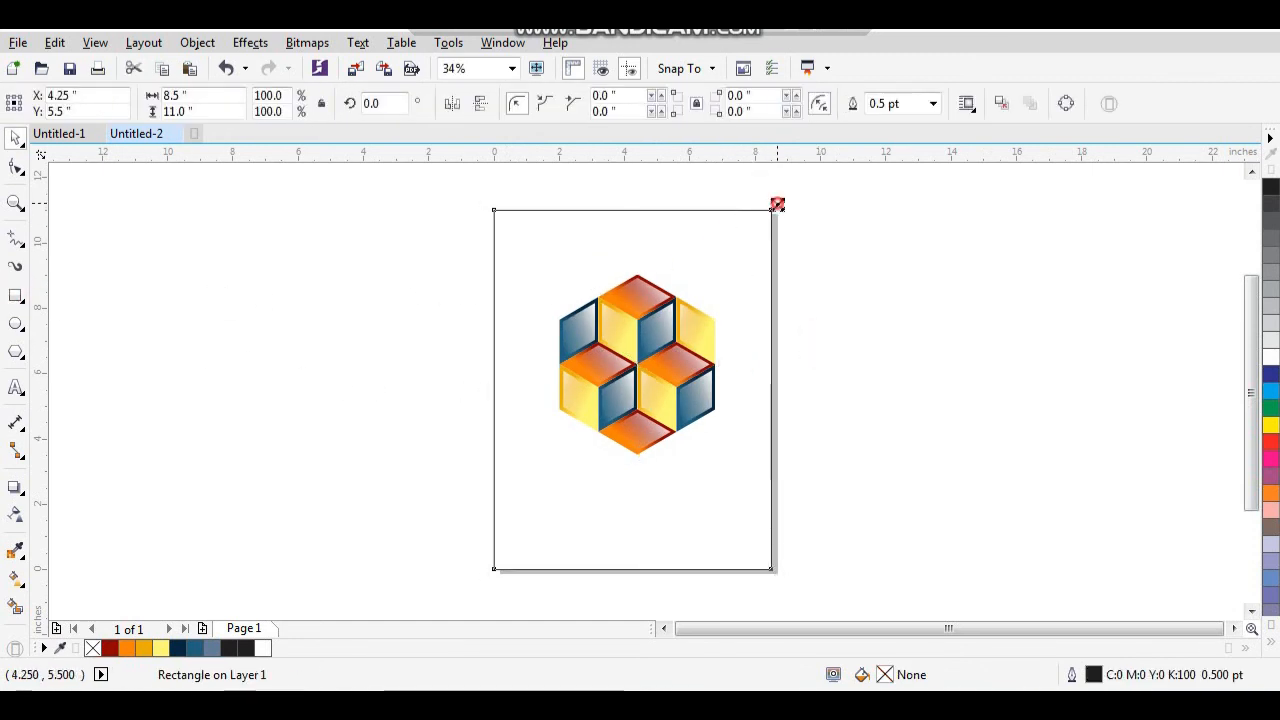
left_click_drag(777, 204, 762, 262)
left_click(776, 252)
left_click_drag(560, 480, 475, 544)
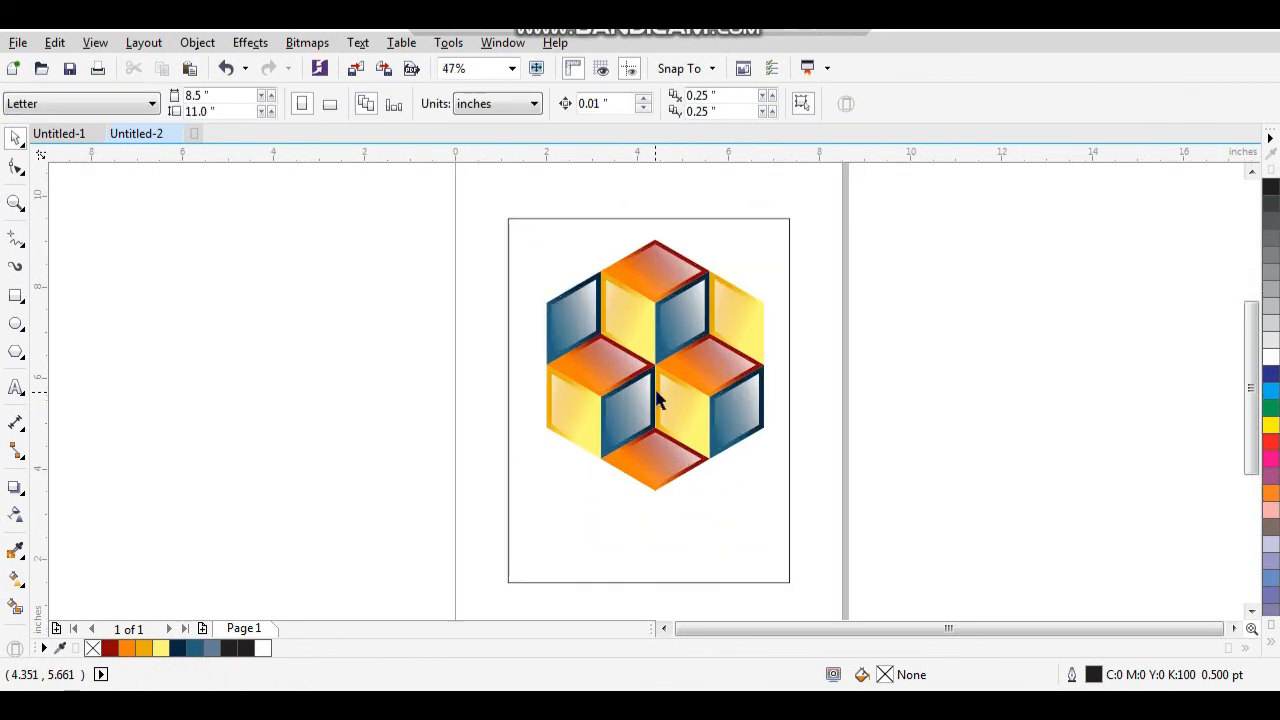
Step: Centre the cube group horizontally on the rectangle
left_click(656, 391)
left_click(687, 517, "shift")
key("c")
left_click(852, 407)
Step: Fill the background rectangle with black
left_click(775, 239)
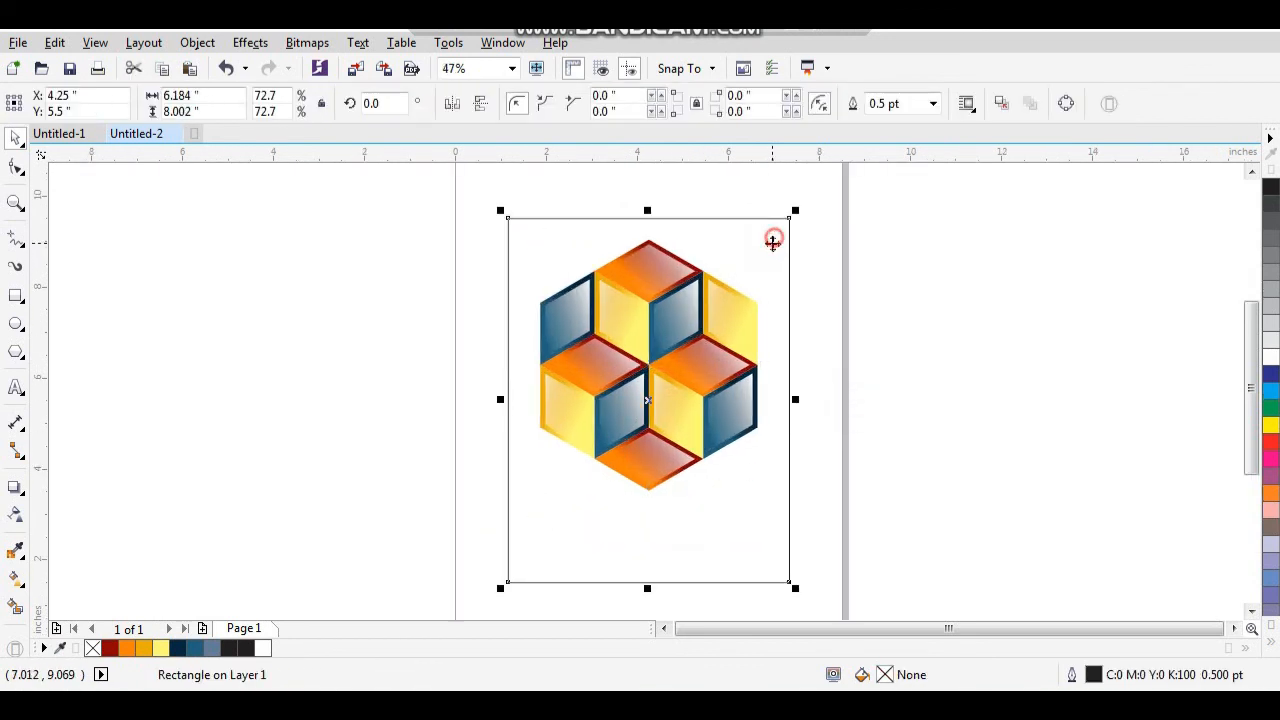
left_click(1271, 188)
left_click(1018, 282)
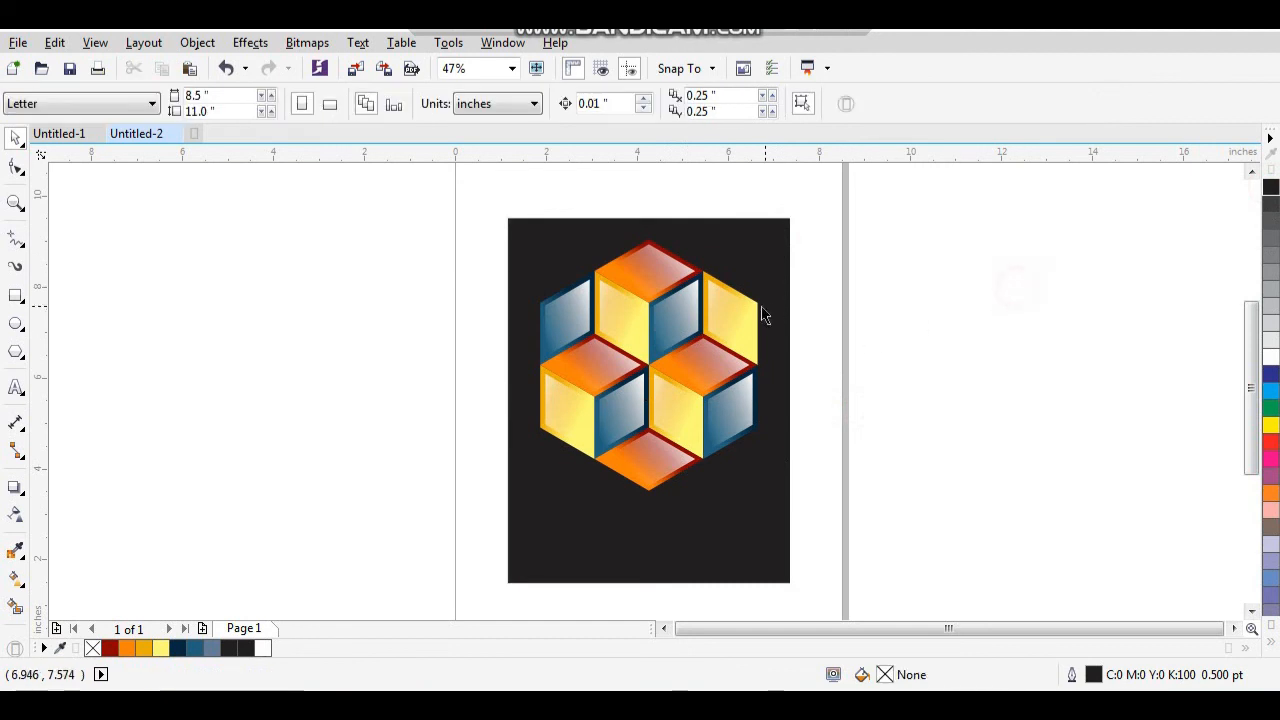
Step: Scale the cube group down to about 4.52 × 5.22 in and shift it slightly lower on the black rectangle
left_click(737, 313)
left_click_drag(770, 233, 768, 241)
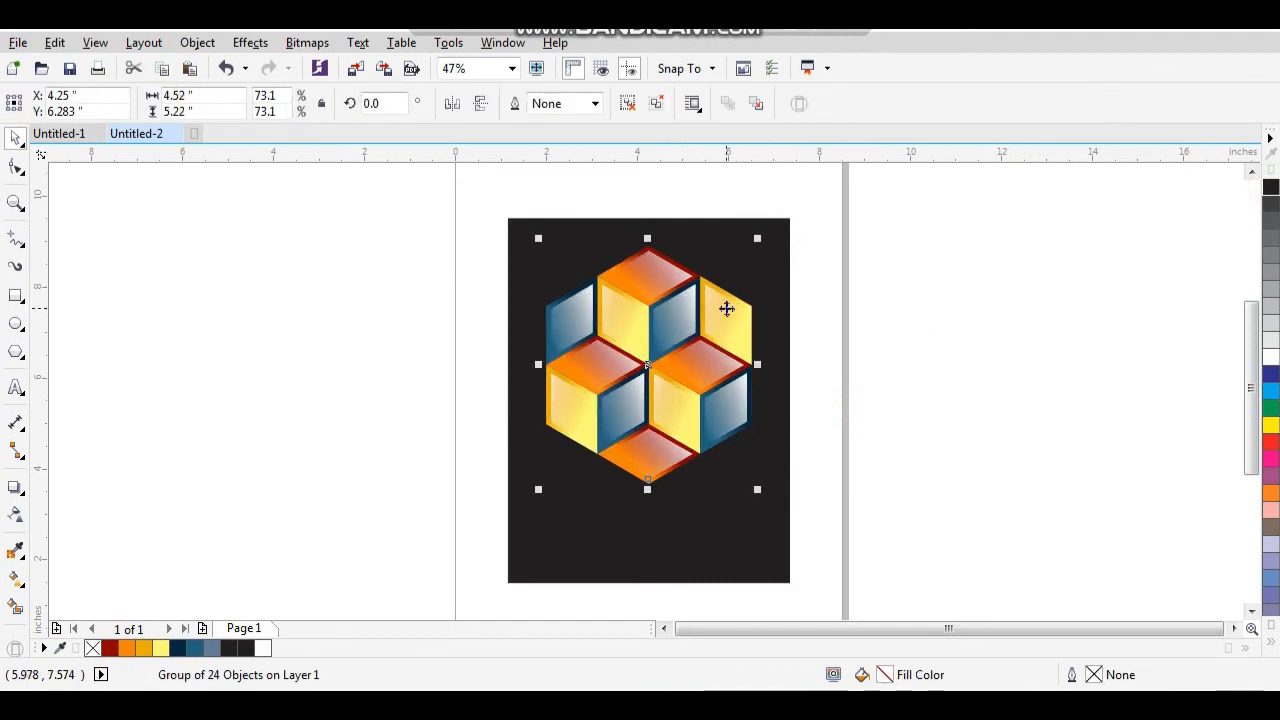
left_click_drag(727, 306, 510, 510)
left_click(835, 344)
left_click(534, 471)
key("ctrl+z")
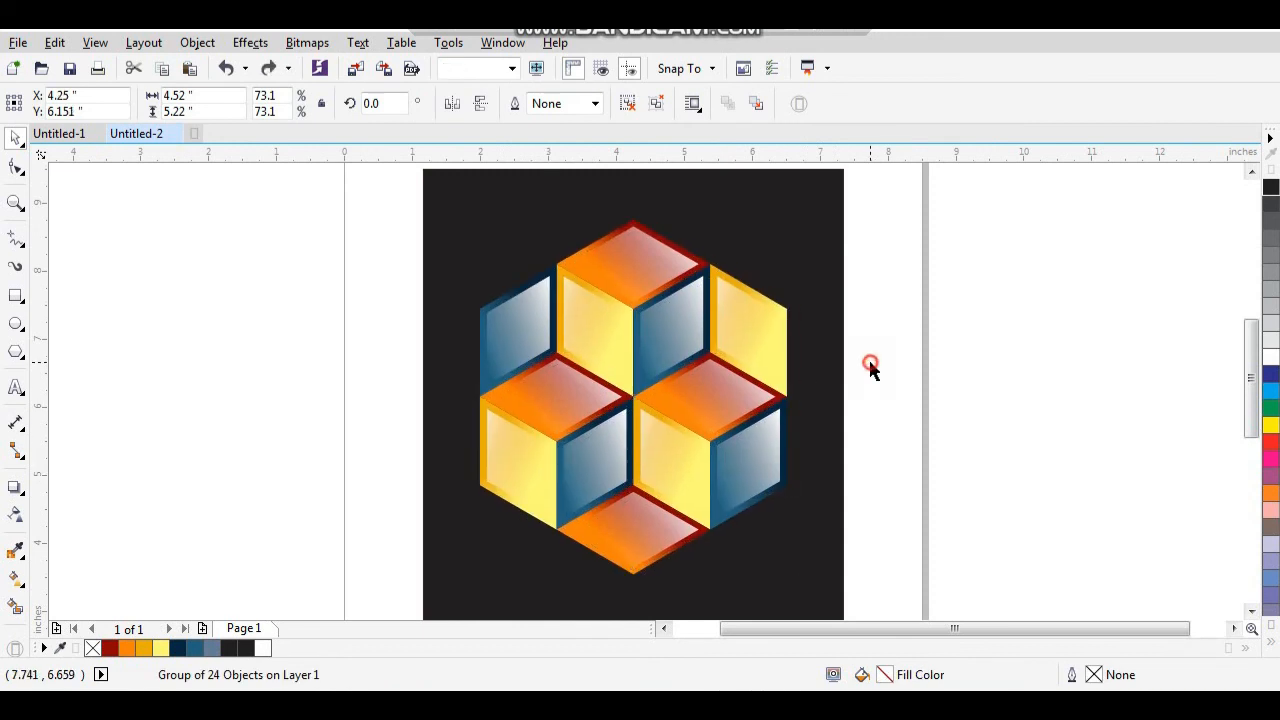
left_click(870, 364)
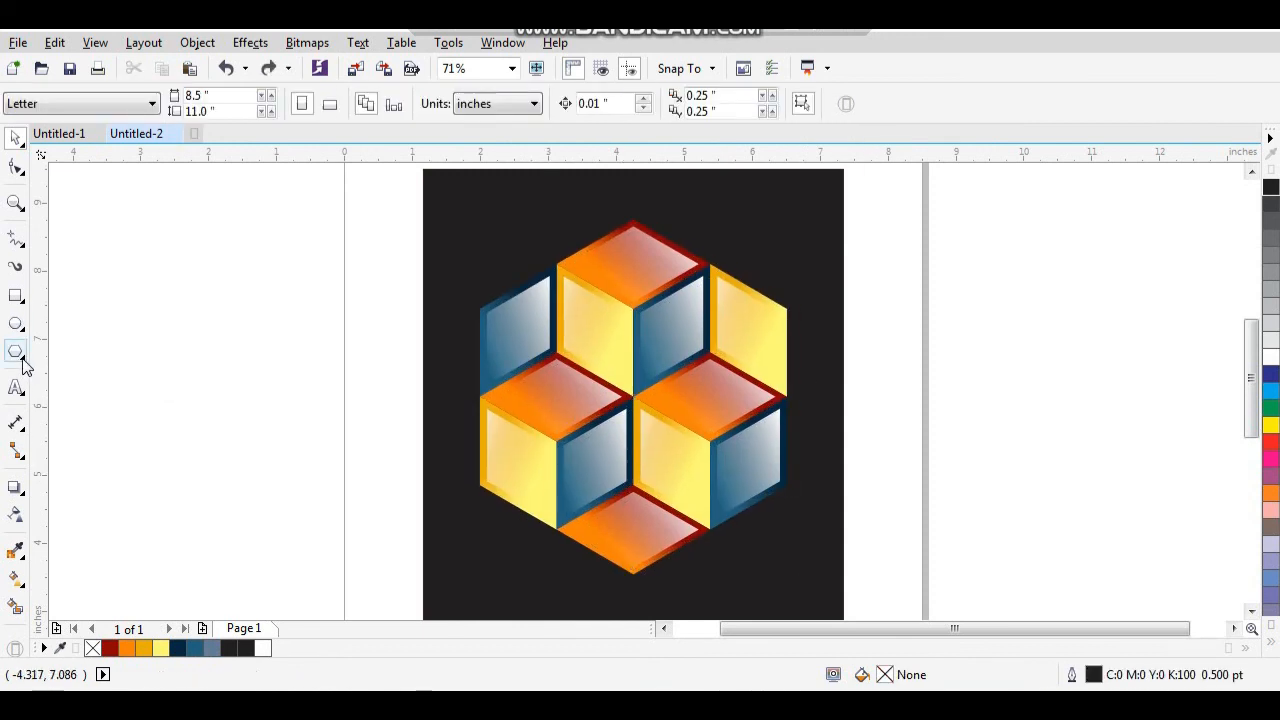
Step: Draw a polygon about 2.1 in wide beside the black rectangle and set it to 6 sides
left_click(15, 351)
left_click_drag(240, 300, 394, 448)
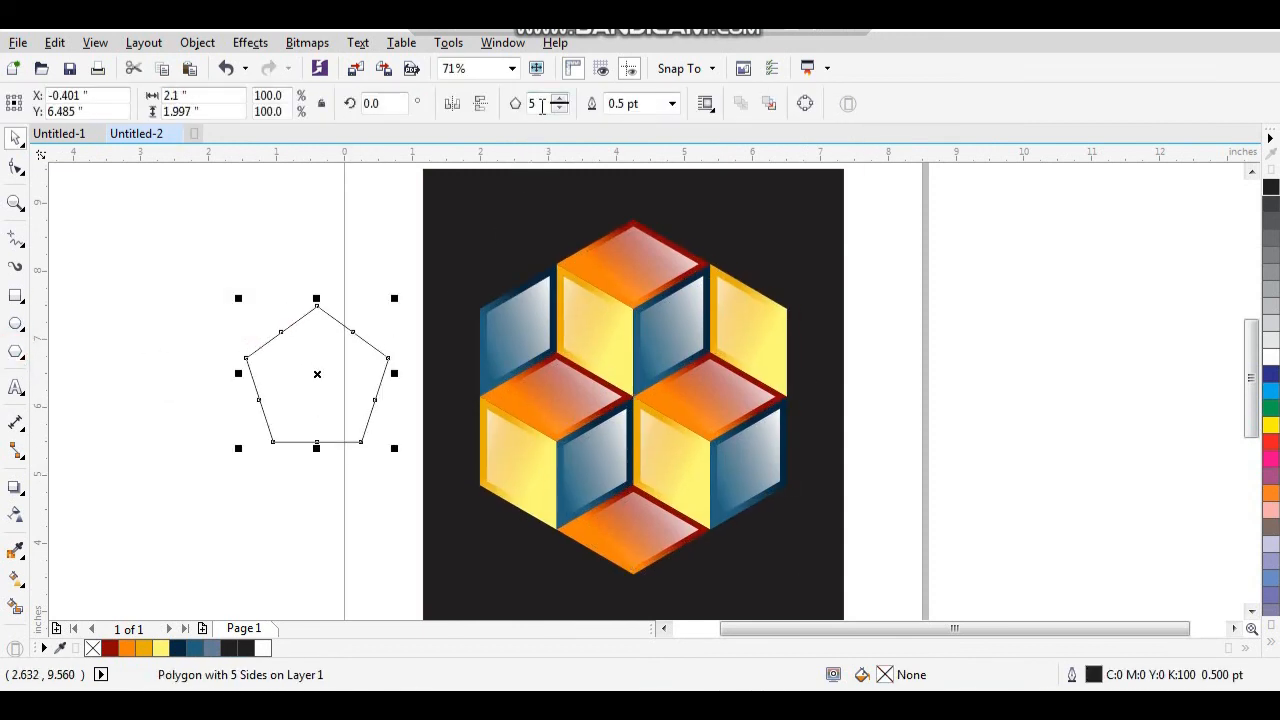
left_click_drag(542, 106, 489, 118)
type("6")
key("Return")
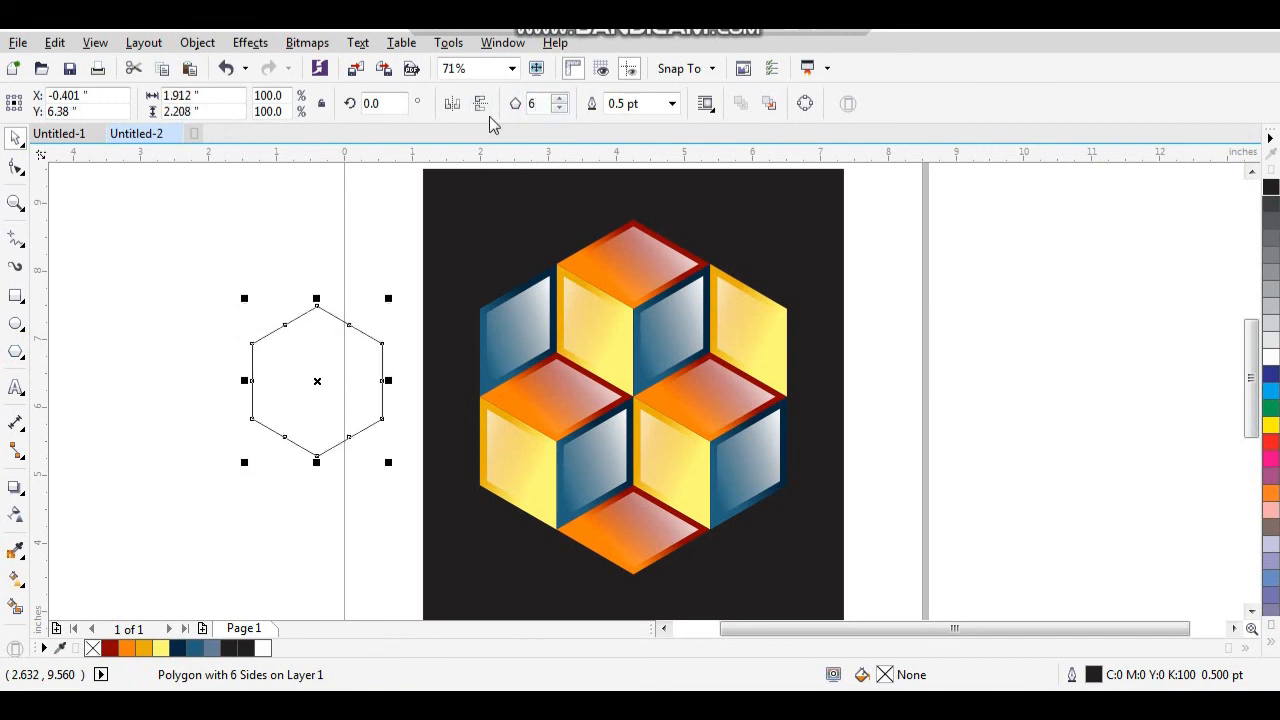
Step: Centre the hexagon on the cube group and enlarge it about its centre to about 4.78 × 5.52 in, surrounding the cubes
left_click(571, 323, "shift")
key("c")
key("e")
left_click(377, 355)
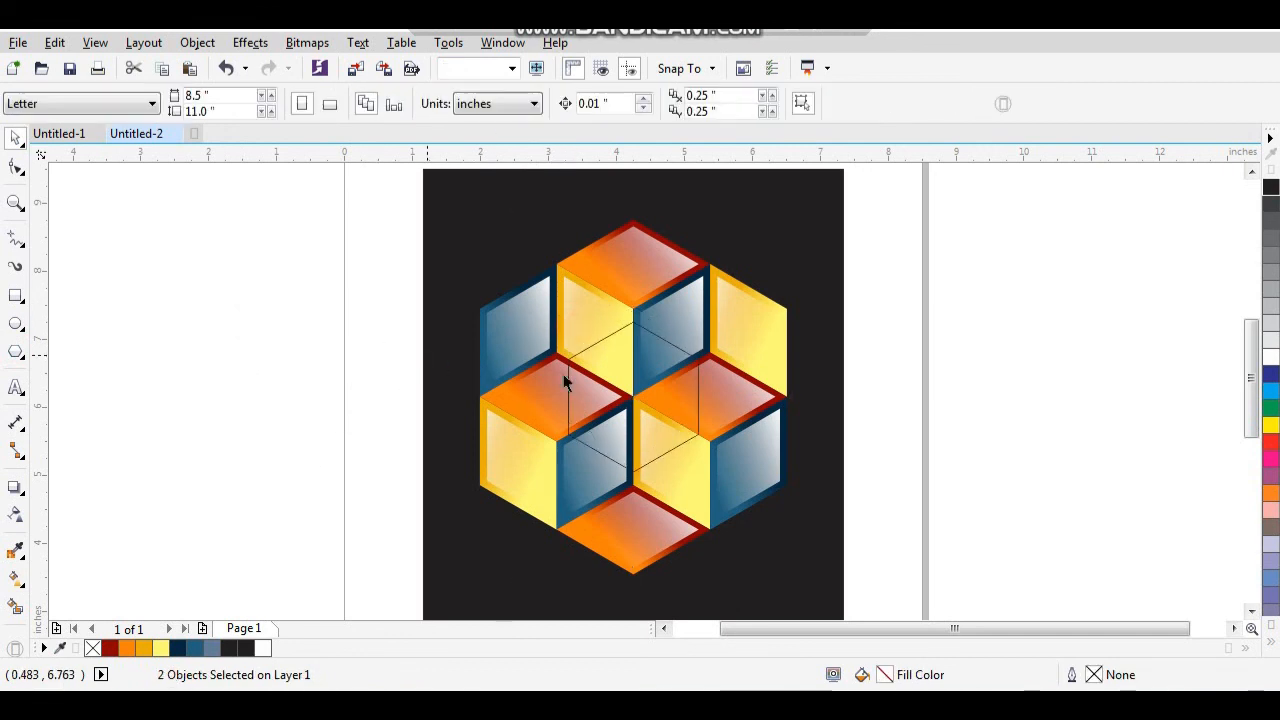
left_click(565, 383)
left_click_drag(706, 316, 909, 200)
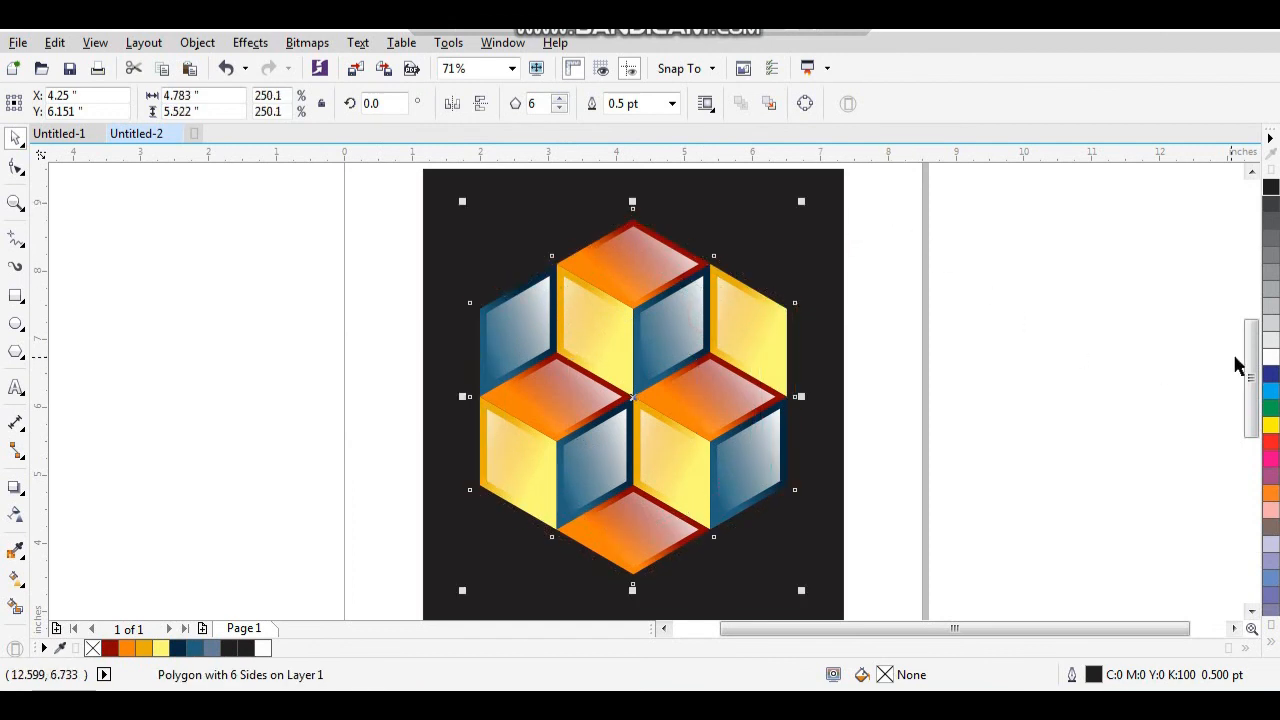
Step: Fill the hexagon with white and reorder it behind the cubes but in front of the black rectangle
left_click(1271, 357)
left_click(940, 358)
left_click(757, 392)
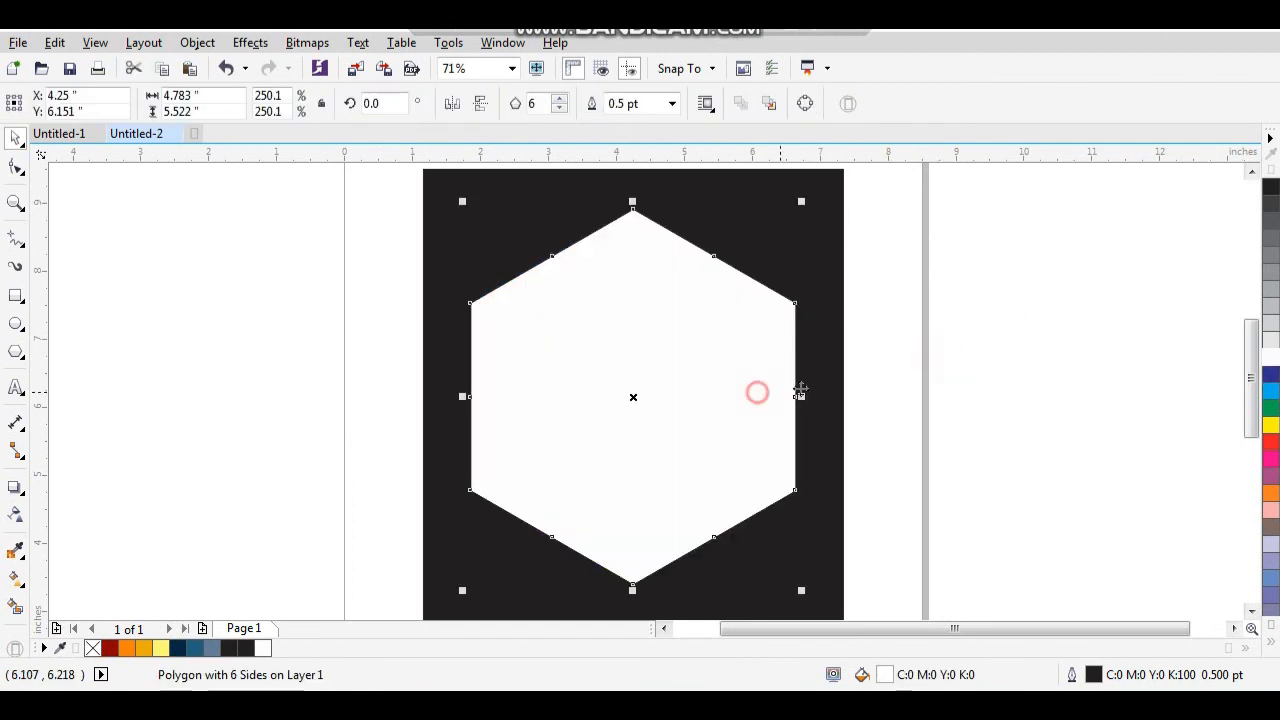
key("shift+Page_Down")
left_click(808, 344)
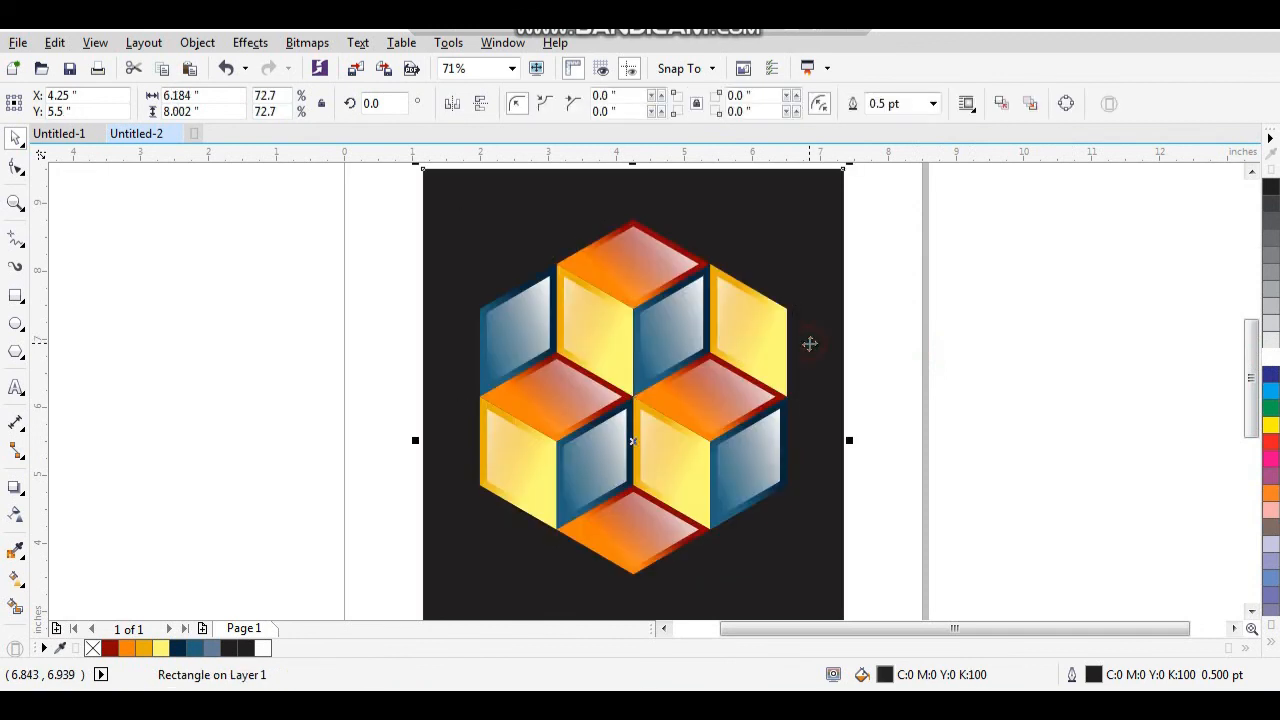
key("shift+Page_Down")
left_click(903, 328)
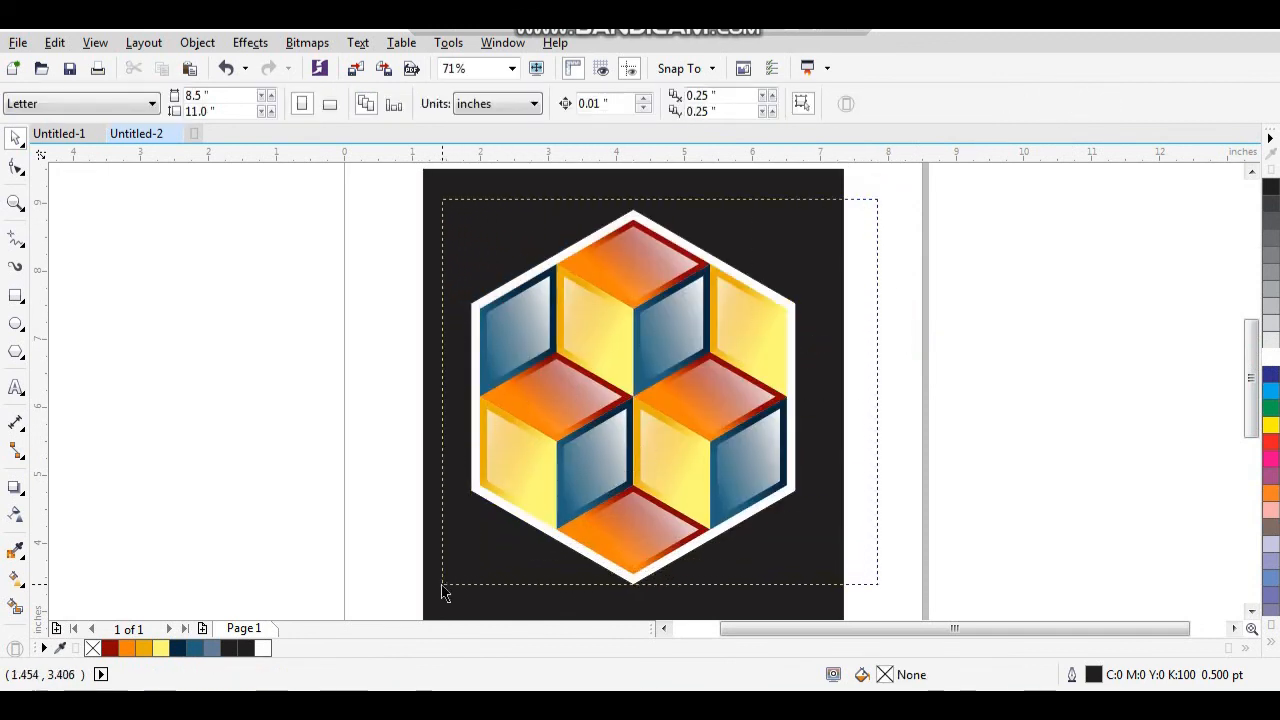
Step: Scale the hexagon and cubes down together about their centre until the hexagon is about 4.09 × 4.73 in
left_click_drag(445, 593, 445, 593)
left_click_drag(802, 203, 794, 231)
left_click(894, 303)
Step: Shrink the cube group about its centre to about 3.49 × 4.03 in, widening the white border around it
left_click(690, 375)
left_click_drag(686, 352, 433, 563)
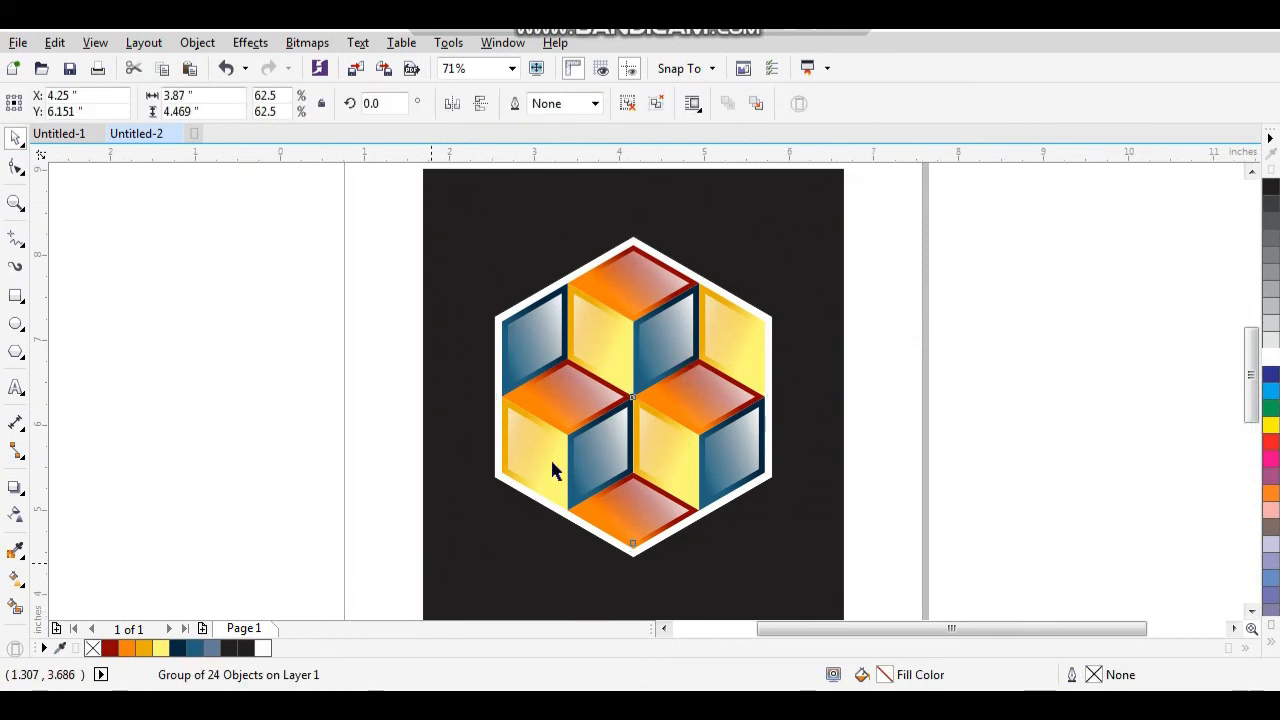
left_click(887, 361)
left_click(776, 371)
left_click_drag(814, 217, 798, 237)
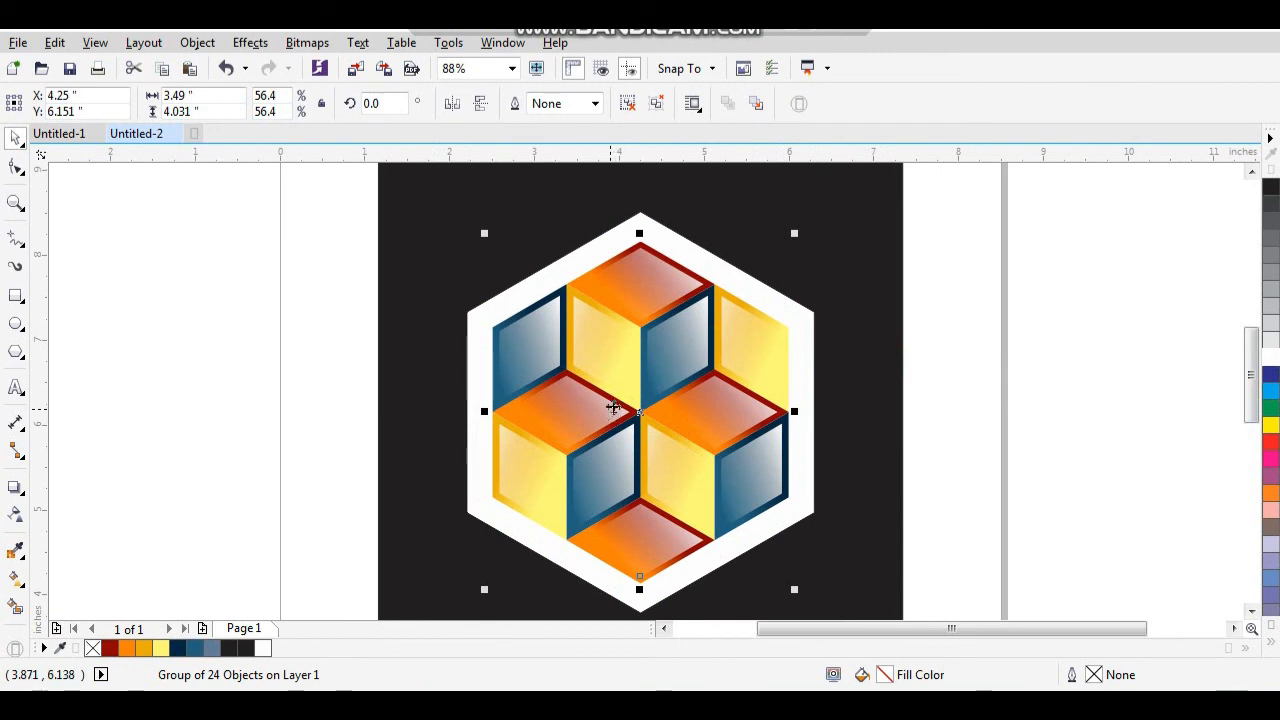
Step: Add a centred black drop shadow to the cube group with opacity 100 and feathering 7
left_click(27, 487)
left_click_drag(643, 420, 637, 415)
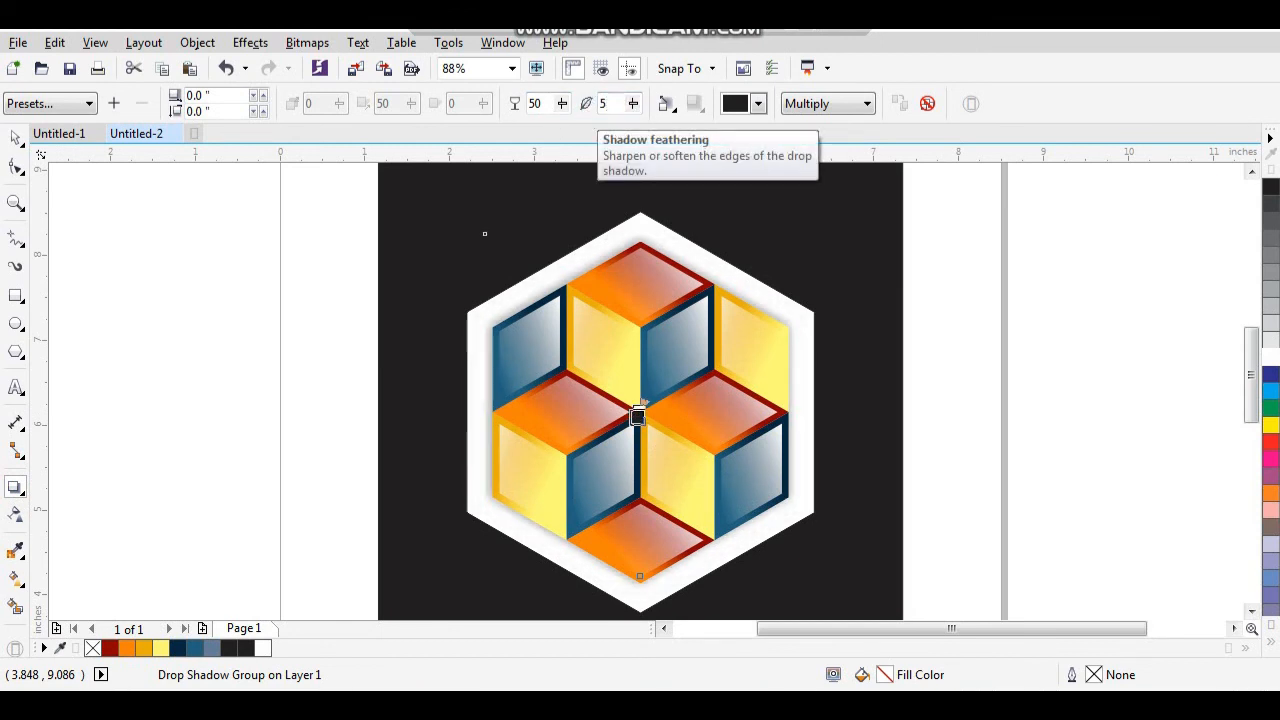
type("1")
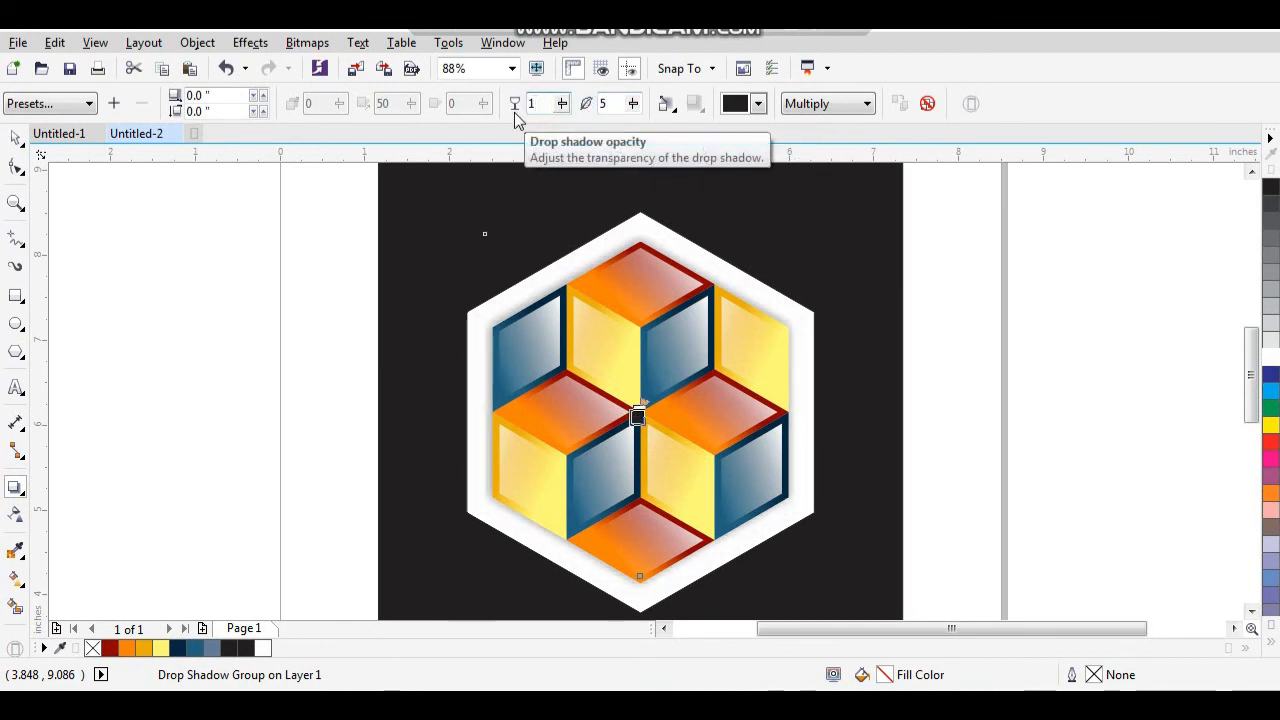
type("00")
key("Return")
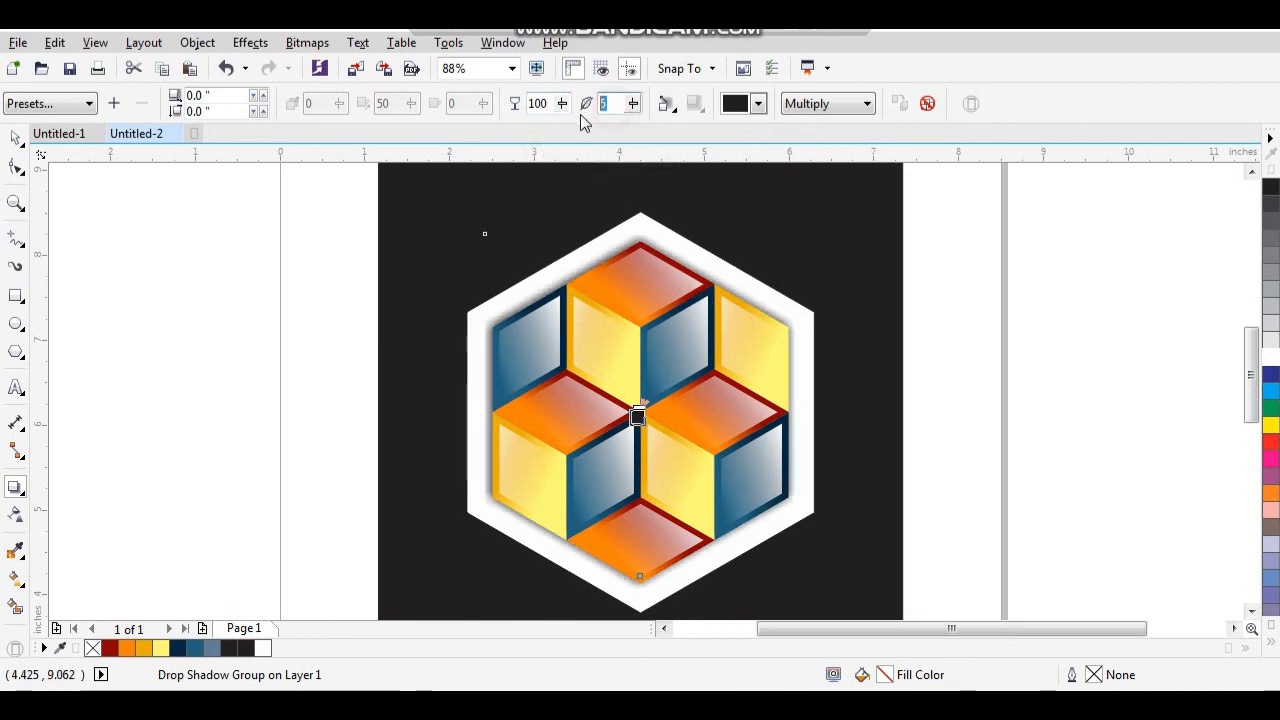
type("7")
key("Return")
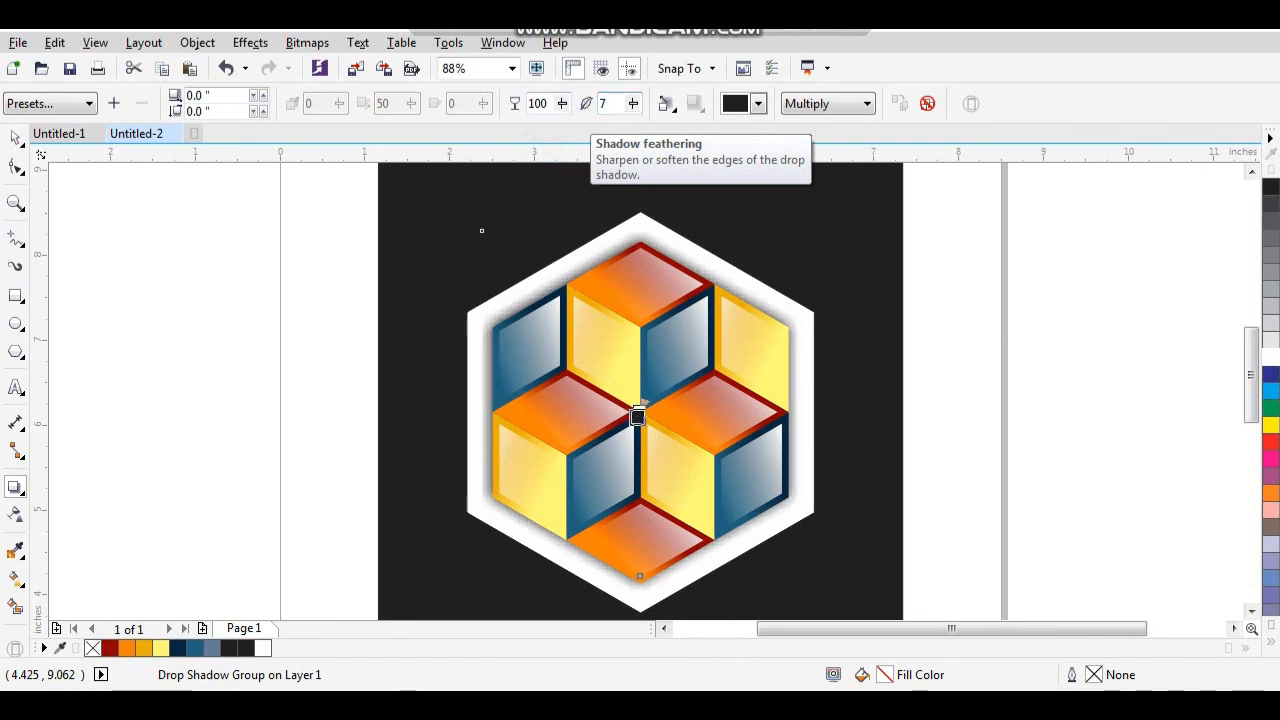
key("space")
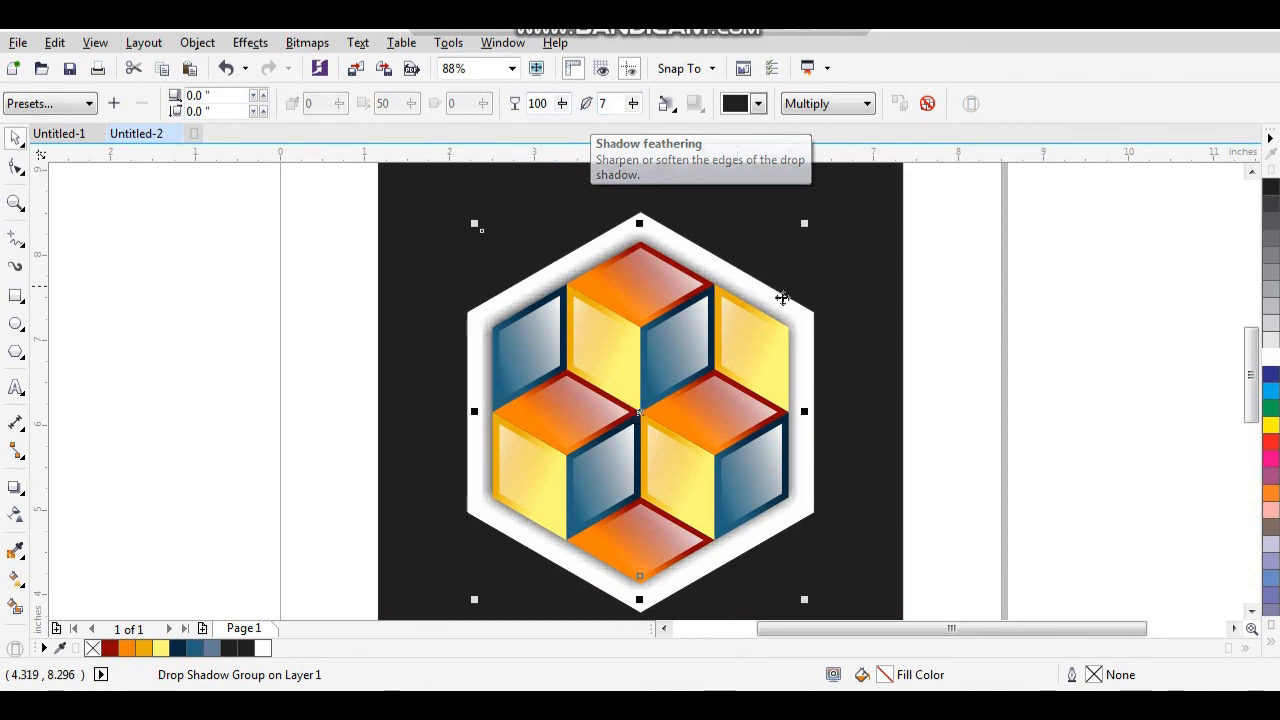
left_click(948, 307)
Step: Fill the hexagon behind the cubes with 10% black light grey
scroll(800, 291, "down", 3)
left_click_drag(665, 355, 866, 594)
left_click(765, 290)
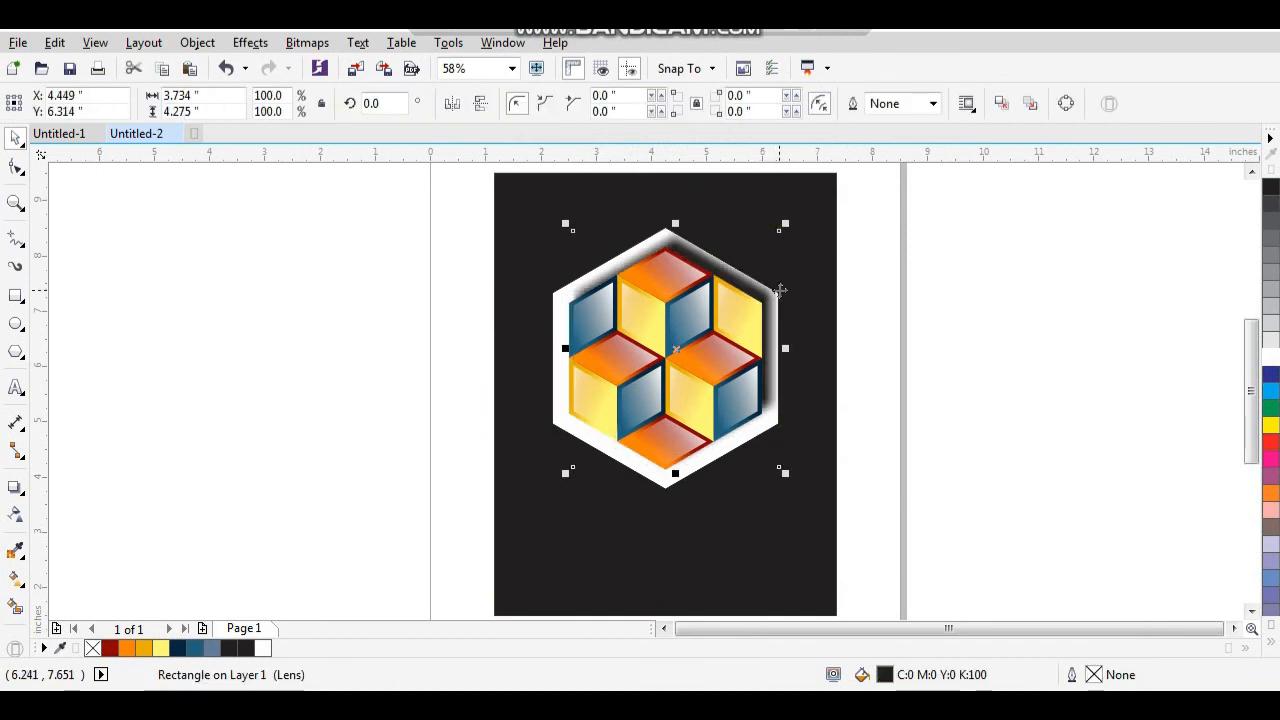
left_click(782, 299)
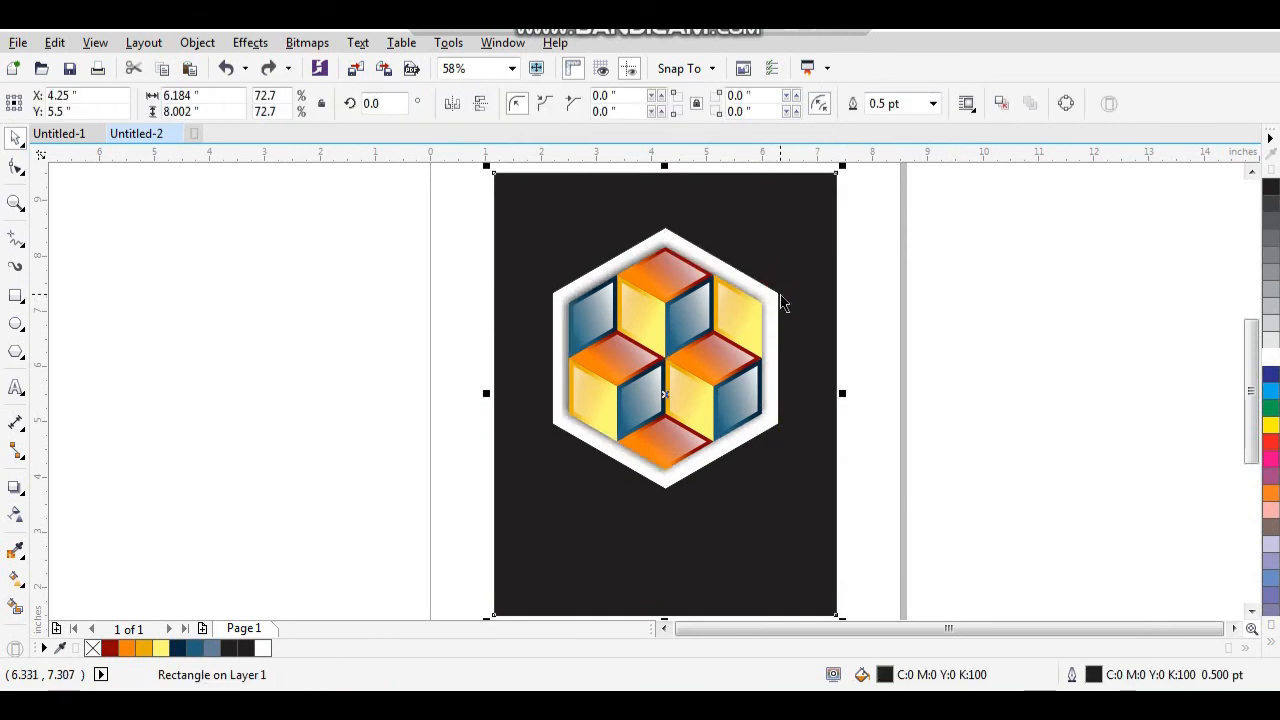
left_click(779, 302)
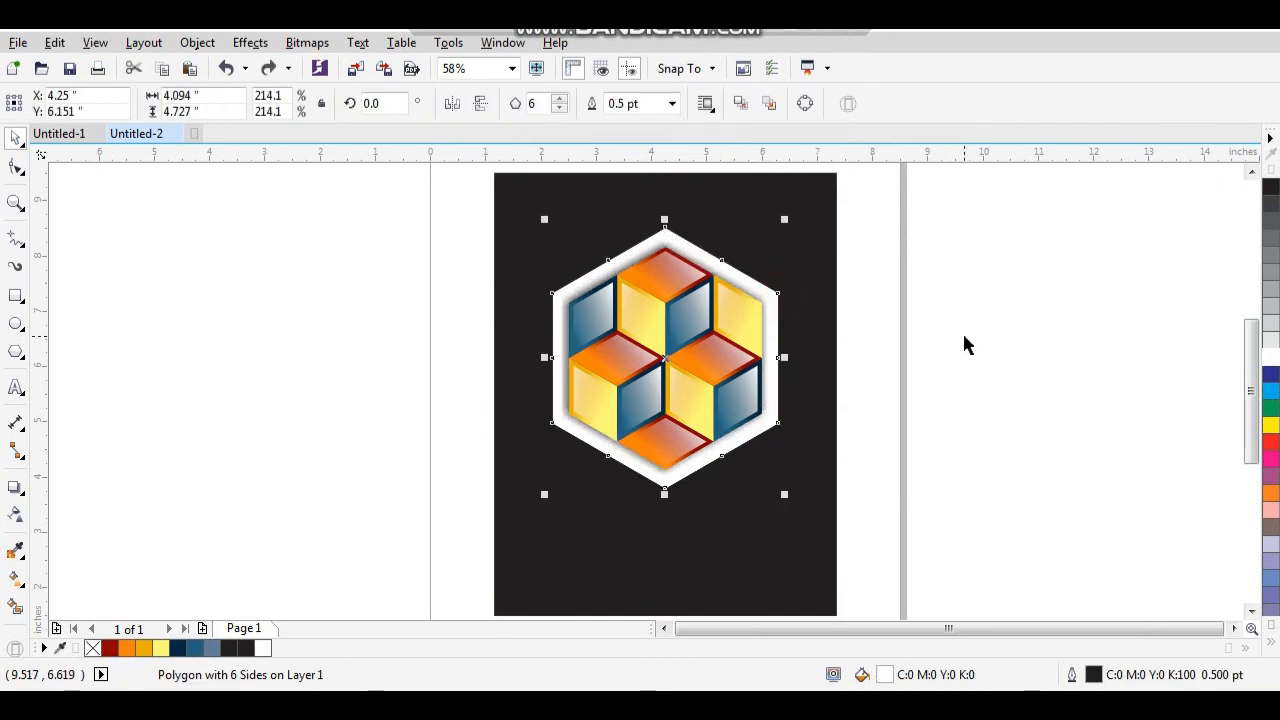
left_click(1272, 345)
left_click(905, 352)
Step: Add the text "3D logo" below the hexagon in white and enlarge it to about 2.77 × 0.76 in
scroll(905, 352, "down", 2)
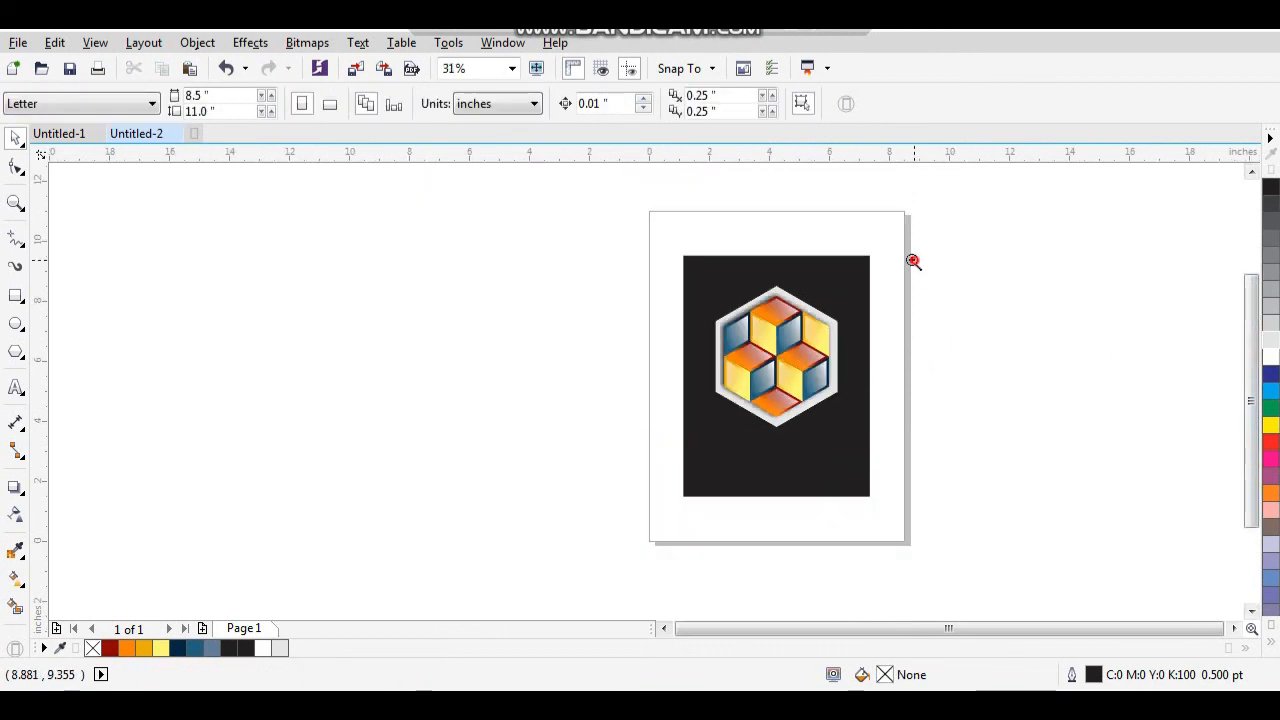
left_click_drag(913, 261, 628, 510)
key("F8")
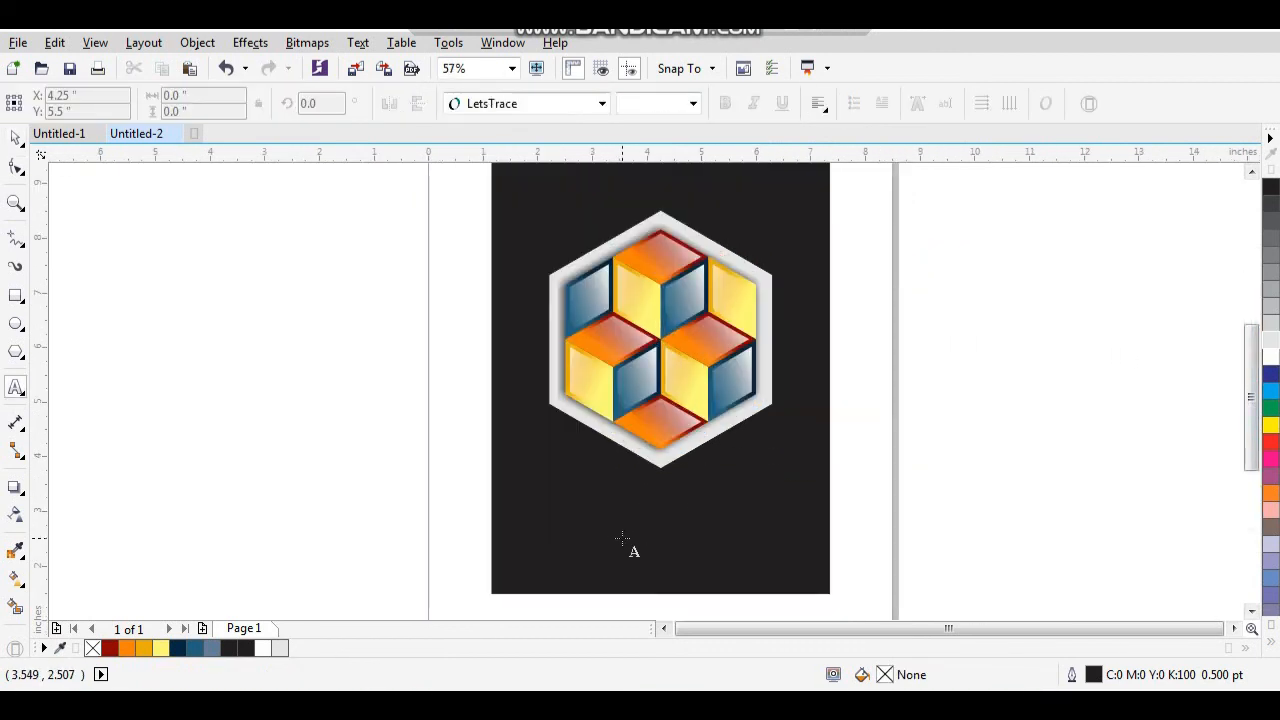
left_click(622, 529)
type("3D")
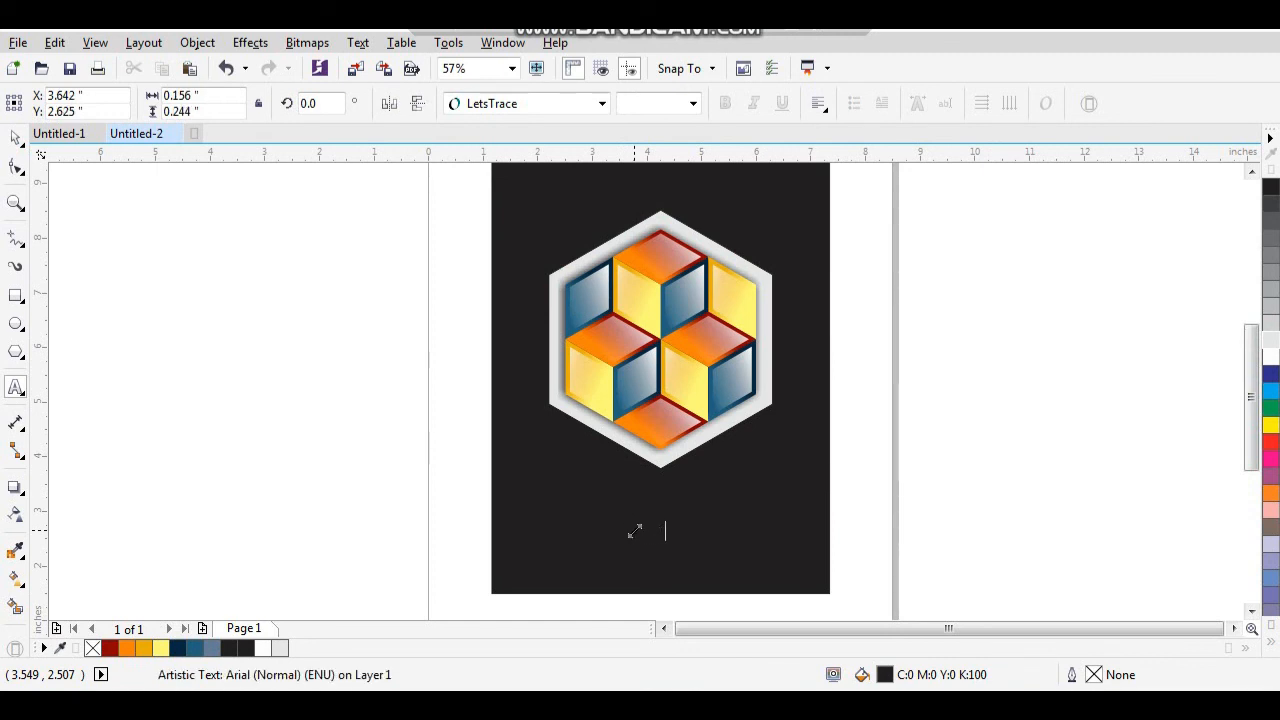
key("ctrl+space")
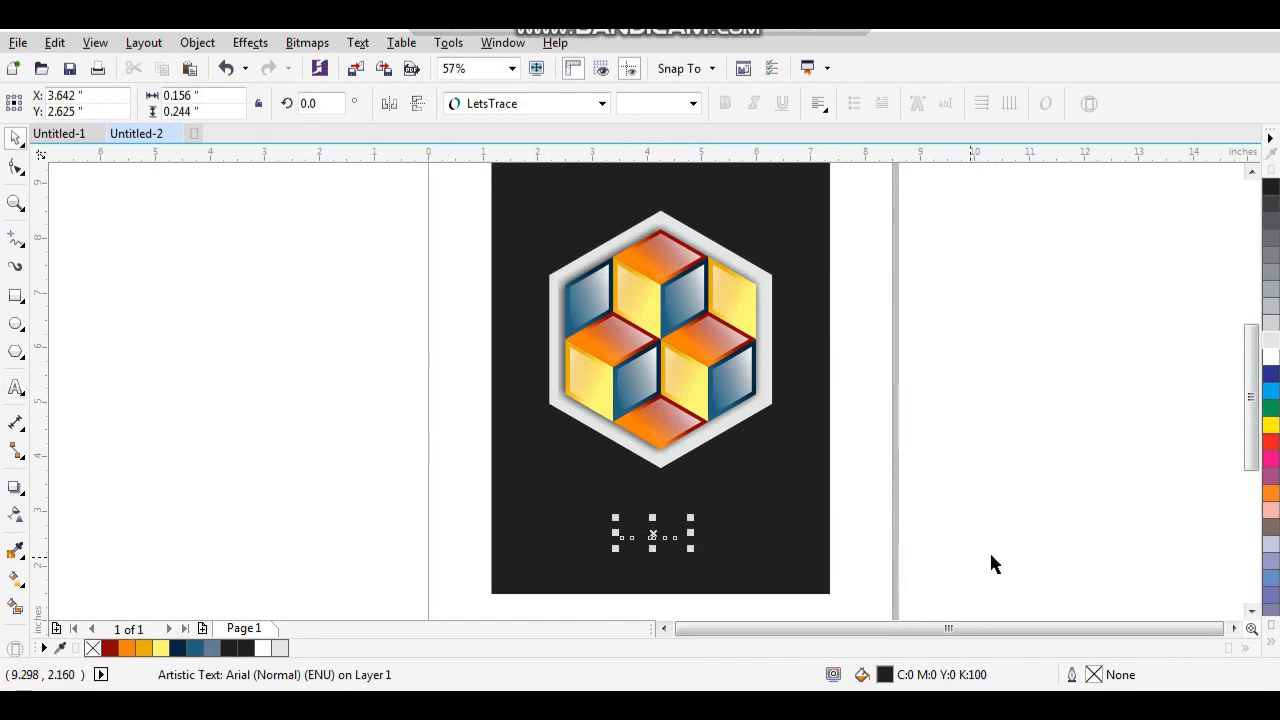
left_click(1268, 358)
left_click_drag(697, 517, 780, 492)
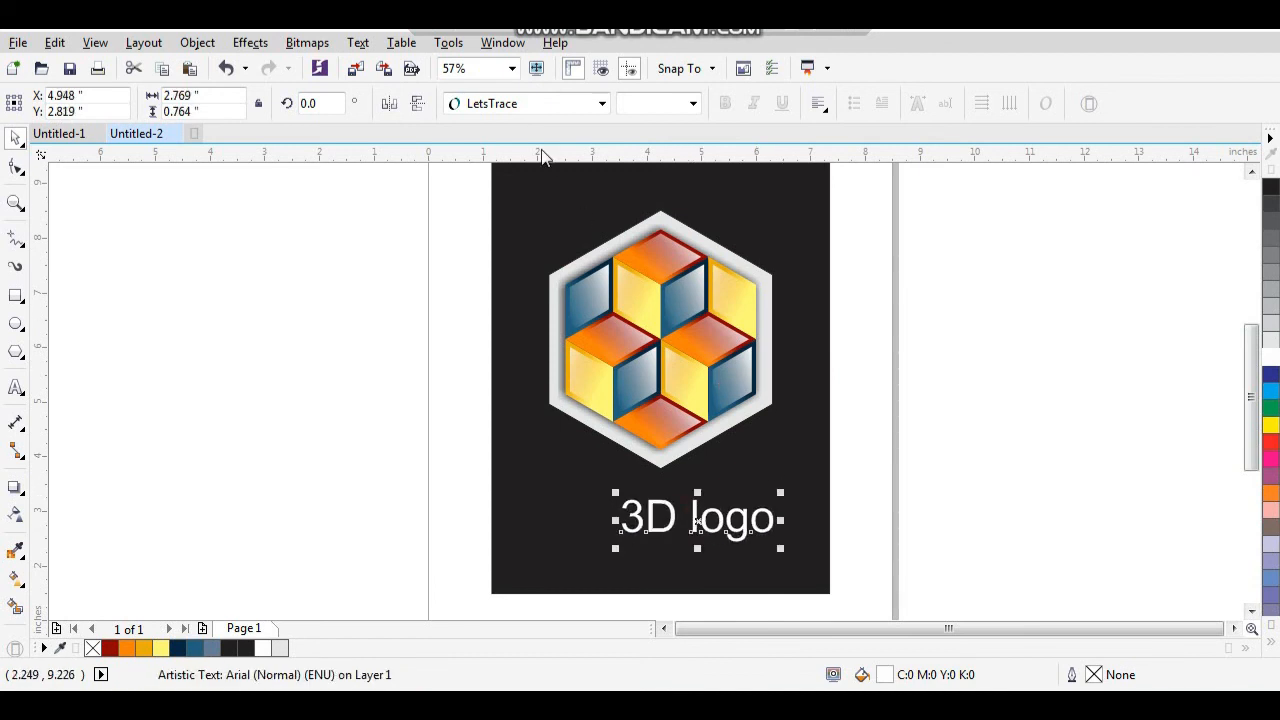
Step: Change the case of the "3D logo" text to UPPERCASE
left_click(358, 42)
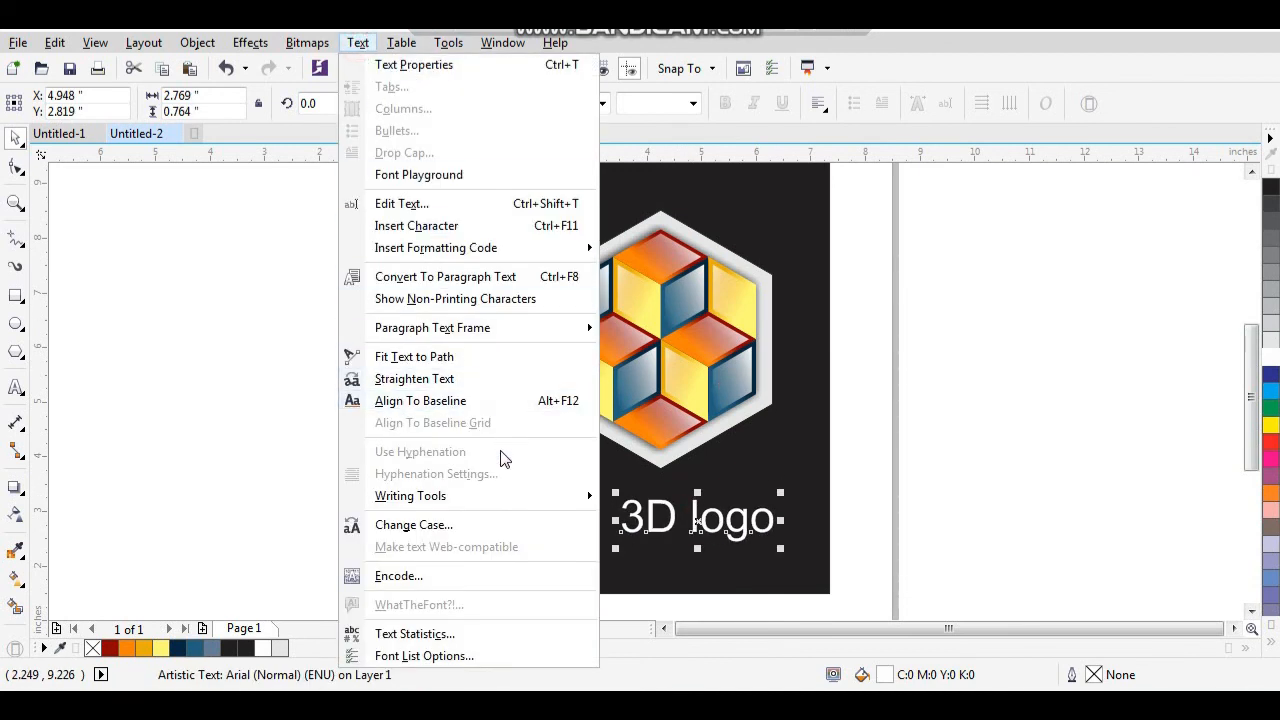
left_click(452, 525)
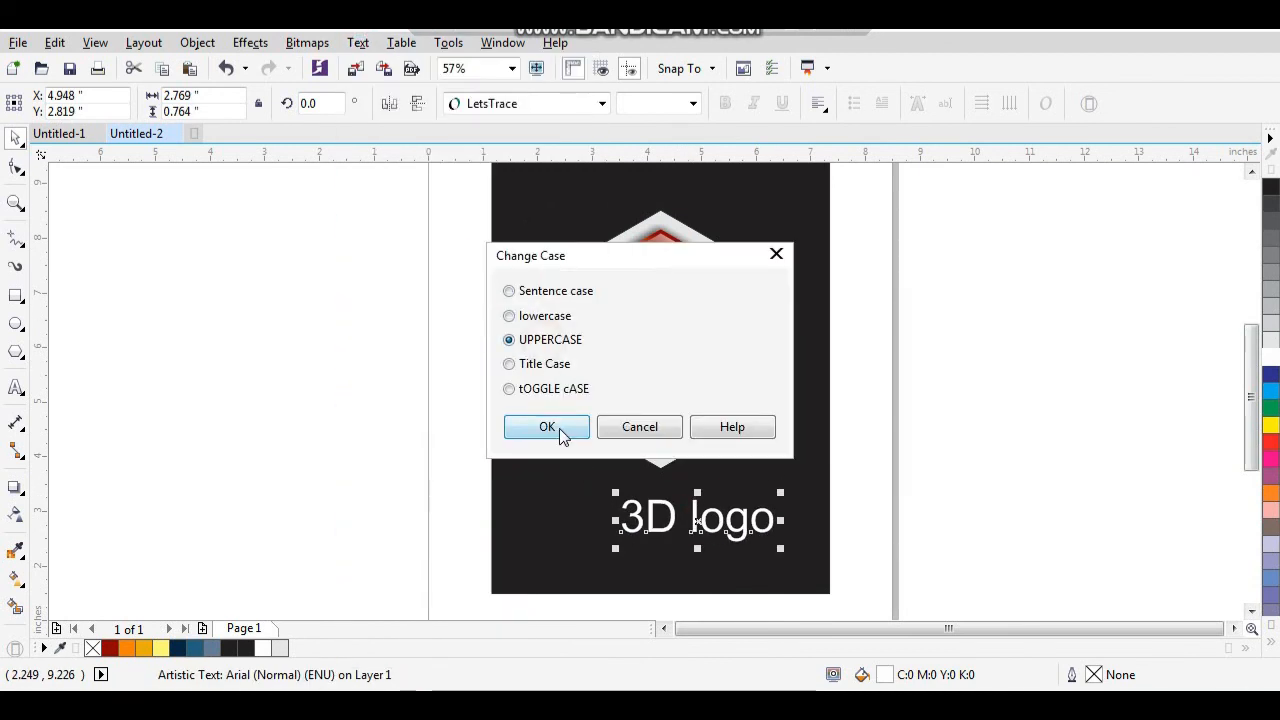
left_click(559, 428)
Step: Enlarge the "3D LOGO" text to about 4.72 × 0.8 in and centre it horizontally under the hexagon
left_click_drag(613, 541, 554, 552)
left_click(665, 426, "shift")
key("c")
left_click(928, 479)
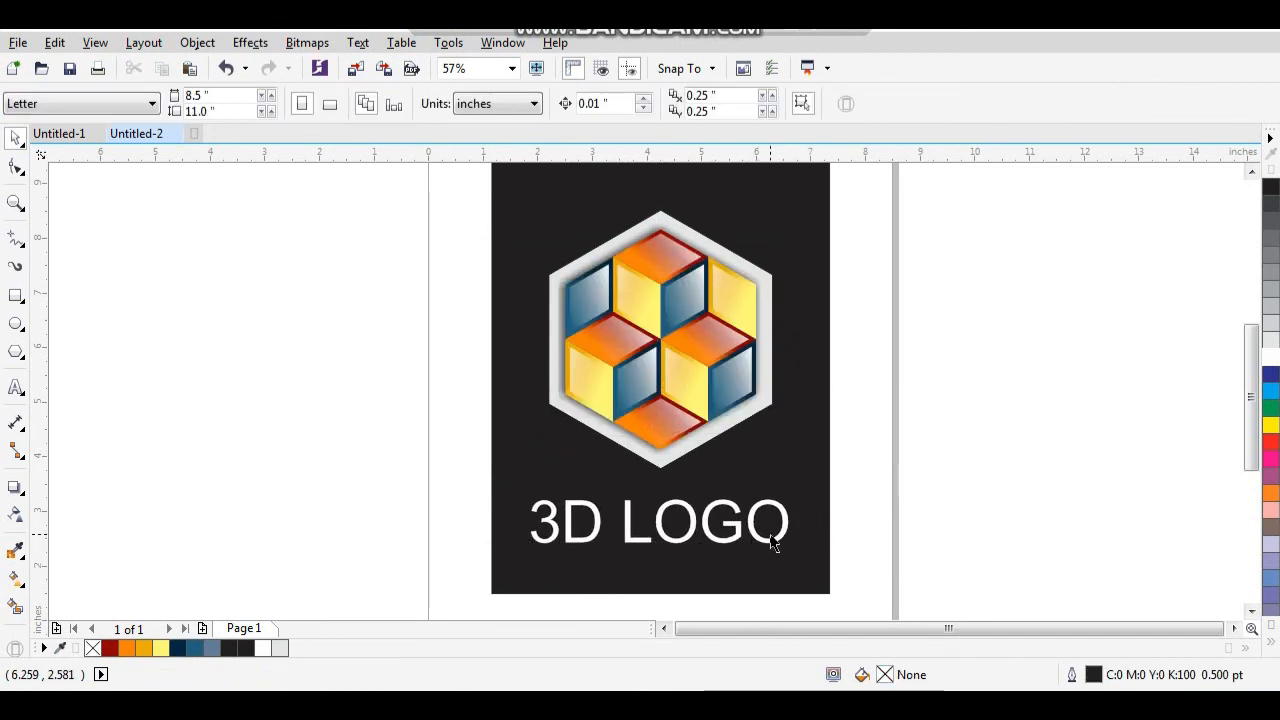
Step: Try to open the list of fonts for the "3D LOGO" text
left_click(771, 538)
left_click(592, 110)
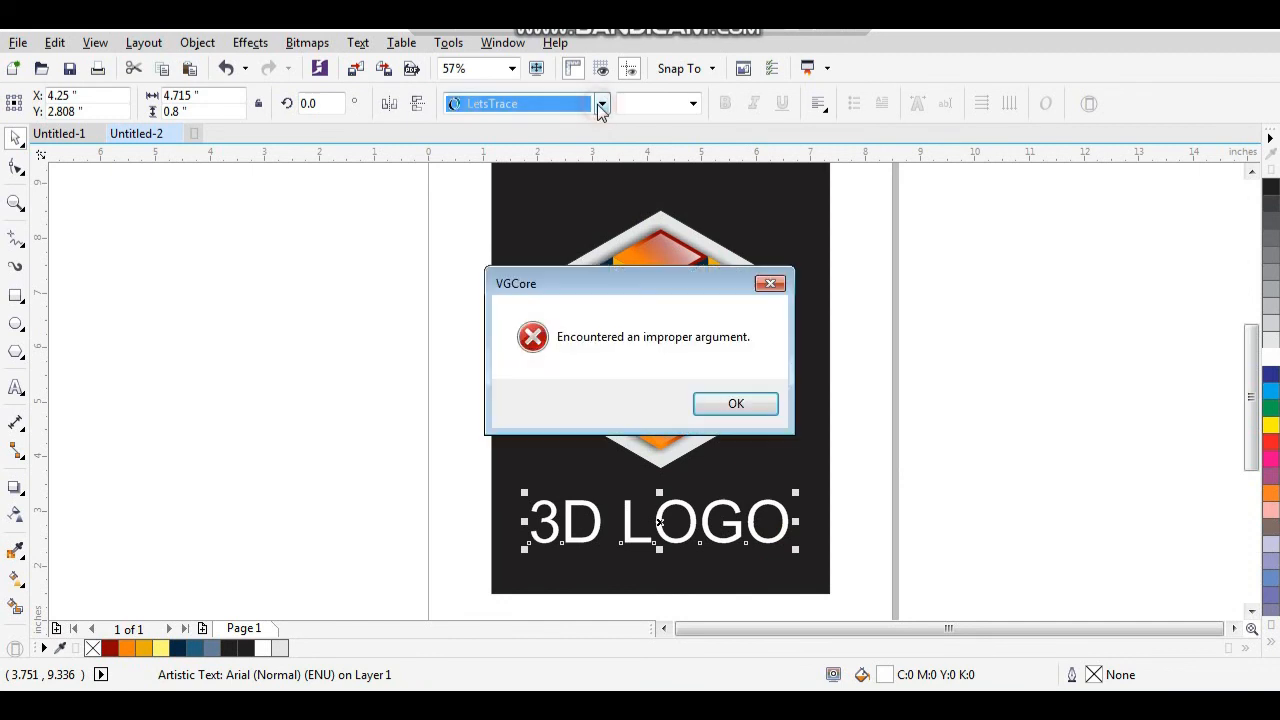
left_click(736, 403)
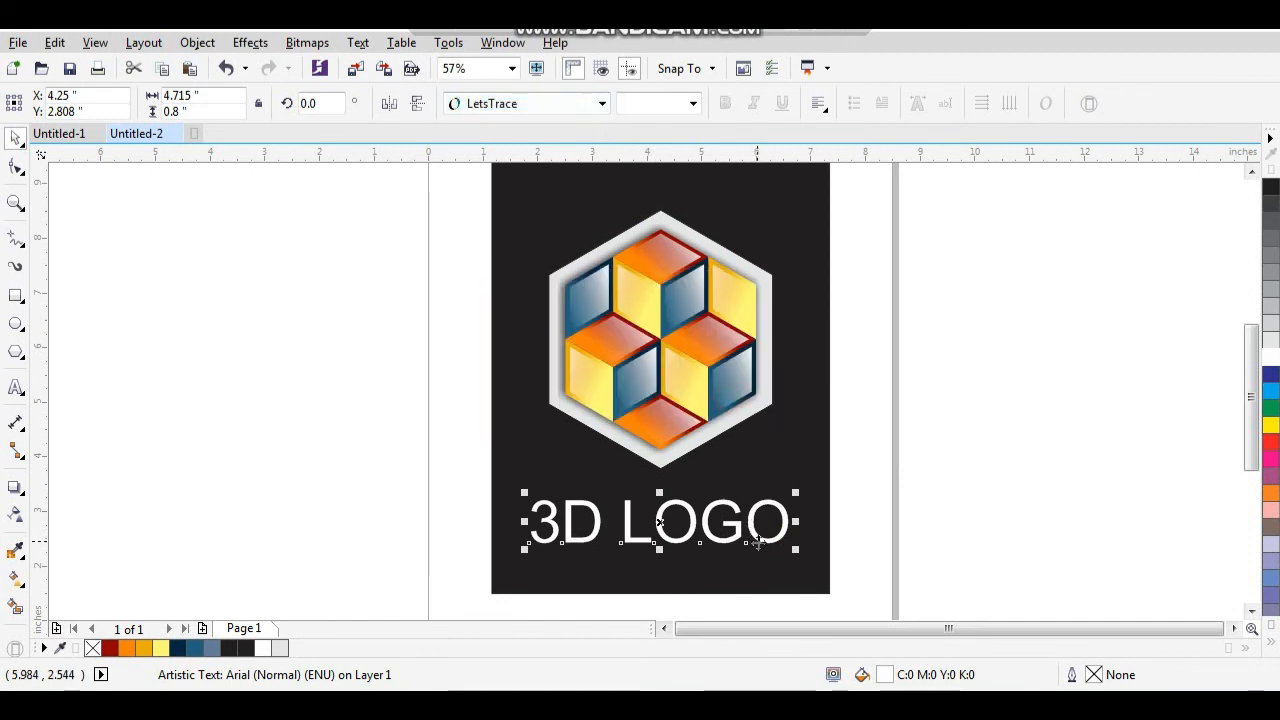
Step: Scale the "3D LOGO" text down about its centre so that it is narrower than the hexagon
mouse_move(766, 543)
left_mouse_down()
mouse_move(780, 540)
mouse_move(762, 532)
left_mouse_up()
left_click(920, 373)
scroll(866, 435, "down", 2)
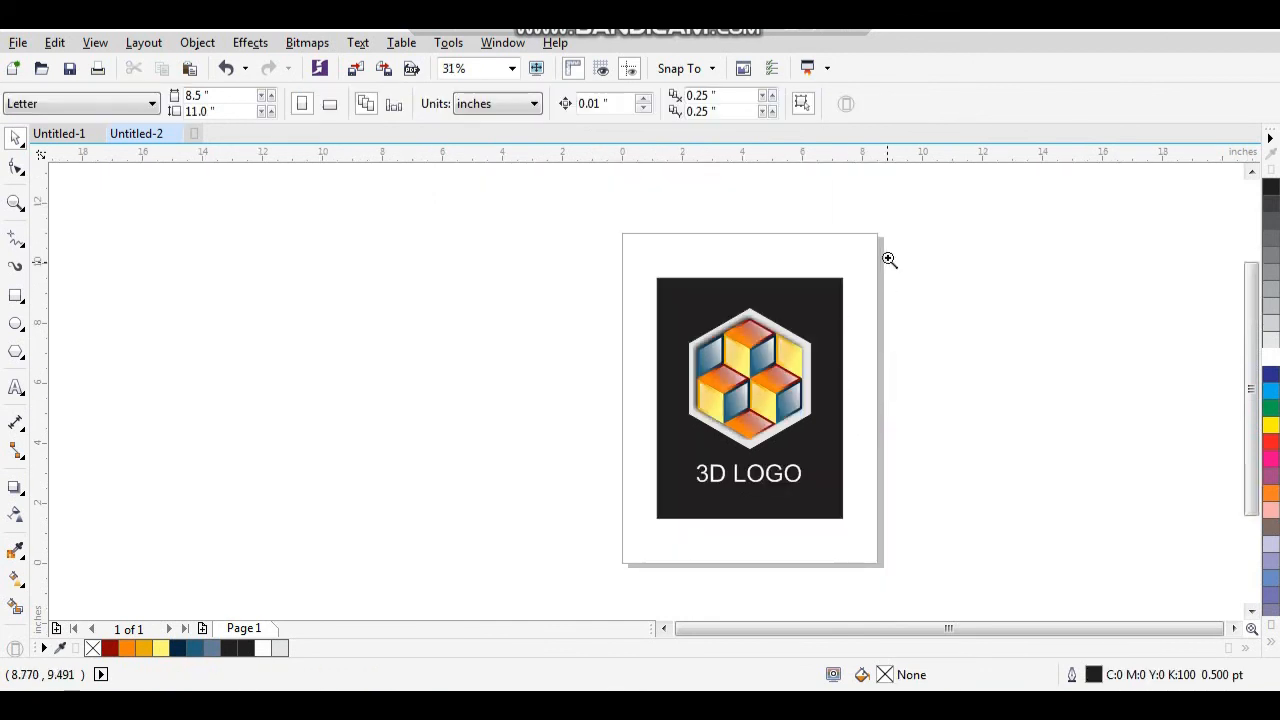
Step: Group the hexagon, cubes and "3D LOGO" text, and centre the group vertically on the black rectangle
scroll(626, 531, "up", 1)
left_click_drag(491, 249, 728, 490)
key("ctrl+z")
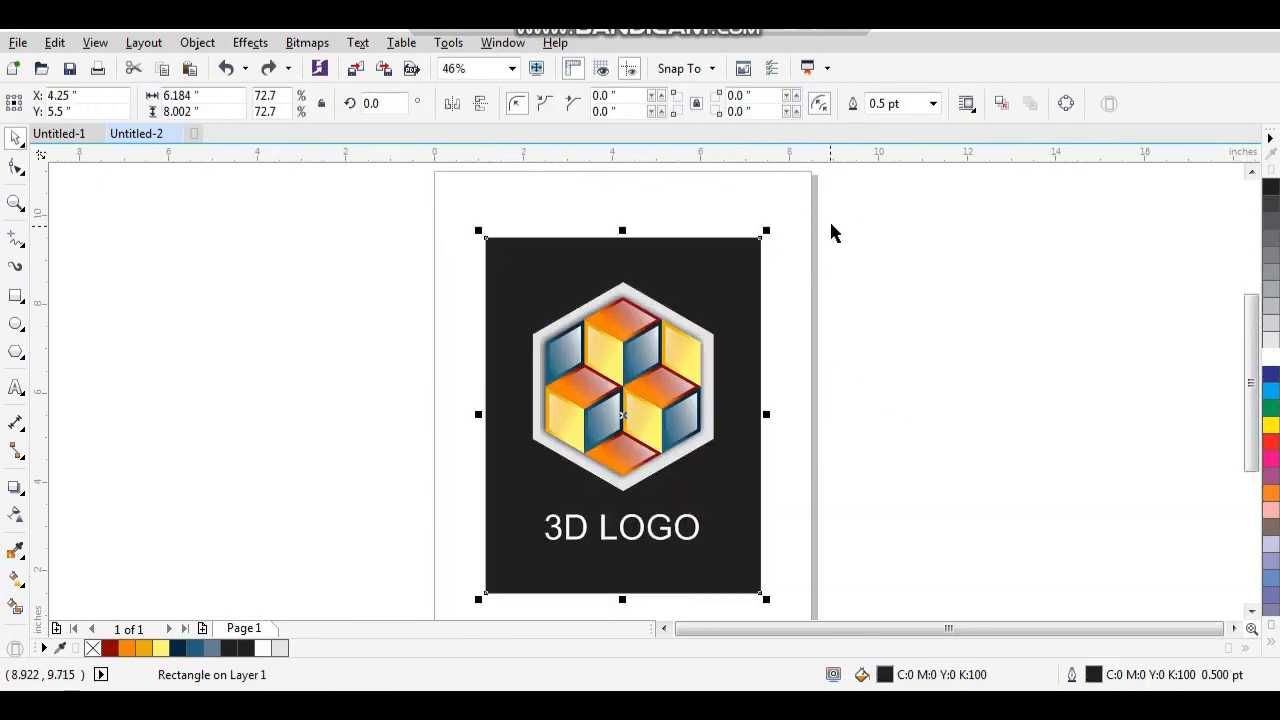
left_click_drag(515, 568, 514, 569)
key("ctrl+g")
left_click(682, 567, "shift")
key("e")
Step: Remove the outline from the light grey hexagon inside the group
left_click(791, 430)
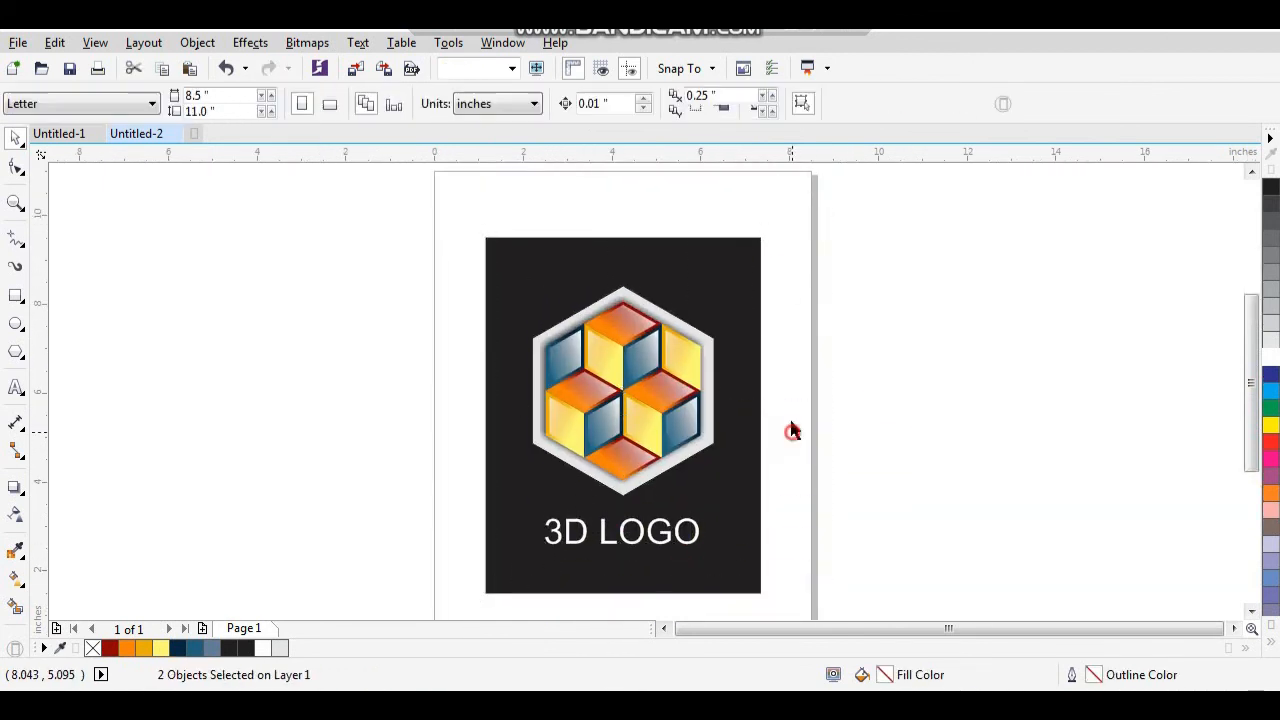
left_click(709, 338)
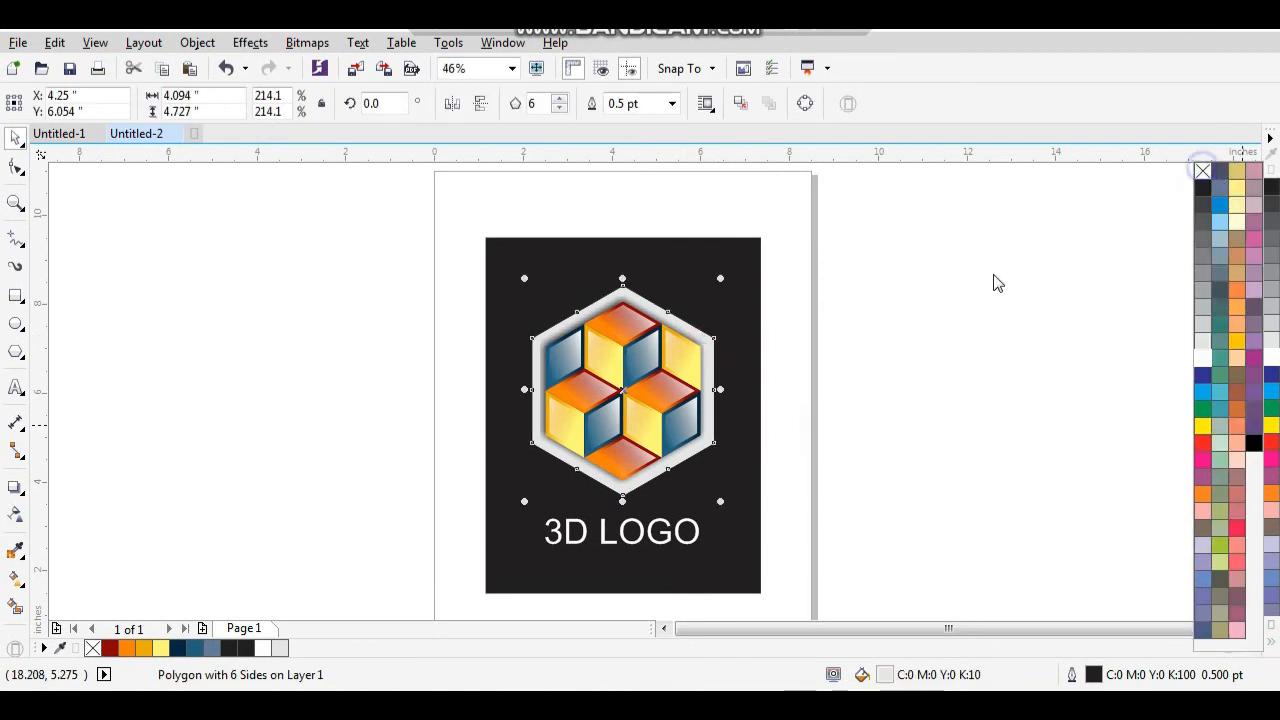
right_click(1200, 176)
Step: Make a mirrored copy of the whole design directly to its left, and flip the copy horizontally so its text reads correctly
left_click_drag(810, 205, 507, 556)
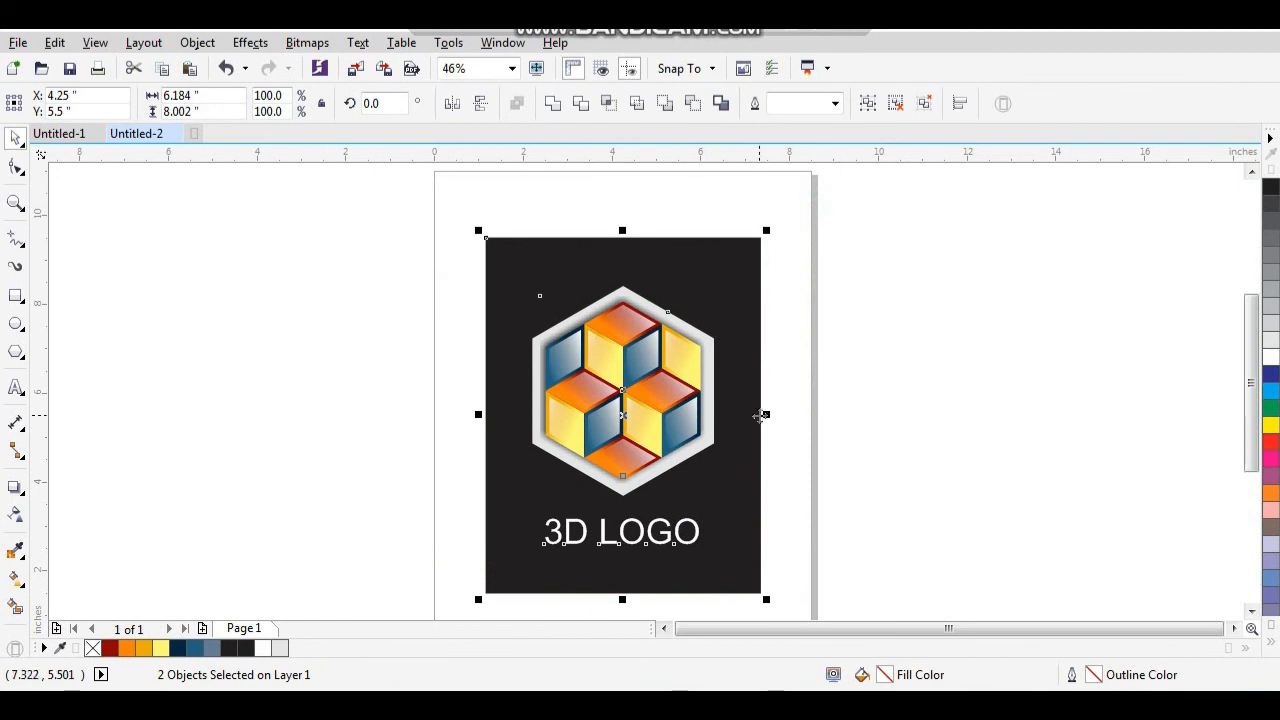
left_click_drag(762, 414, 451, 414)
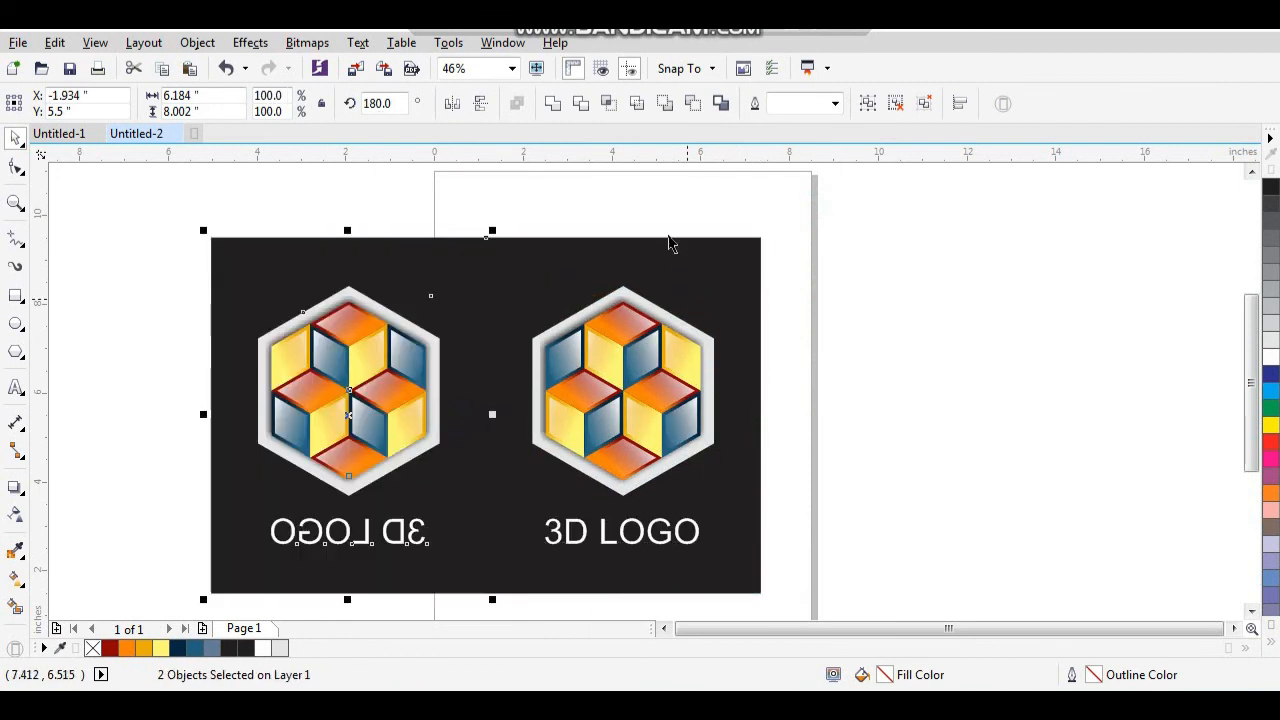
left_click(449, 103)
left_click(803, 291)
Step: Fill the background rectangle of the left copy with dark blue
scroll(720, 315, "down", 2)
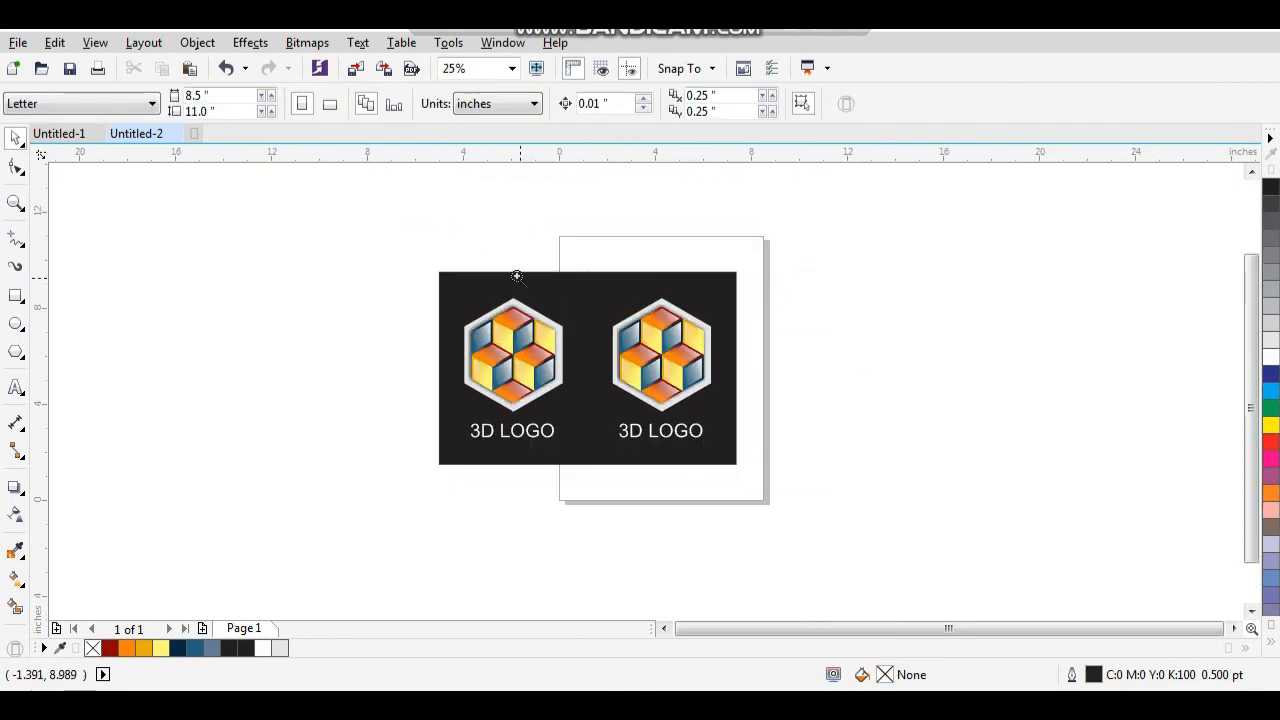
scroll(521, 336, "up", 2)
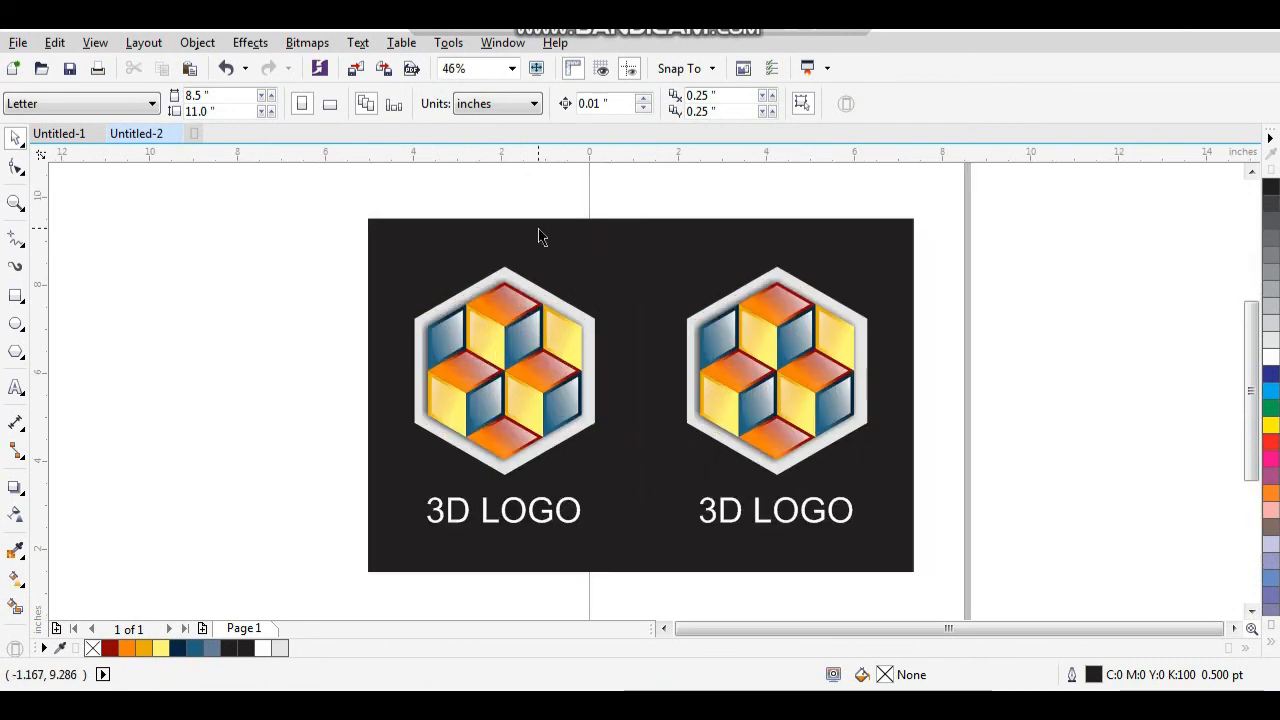
left_click(538, 234)
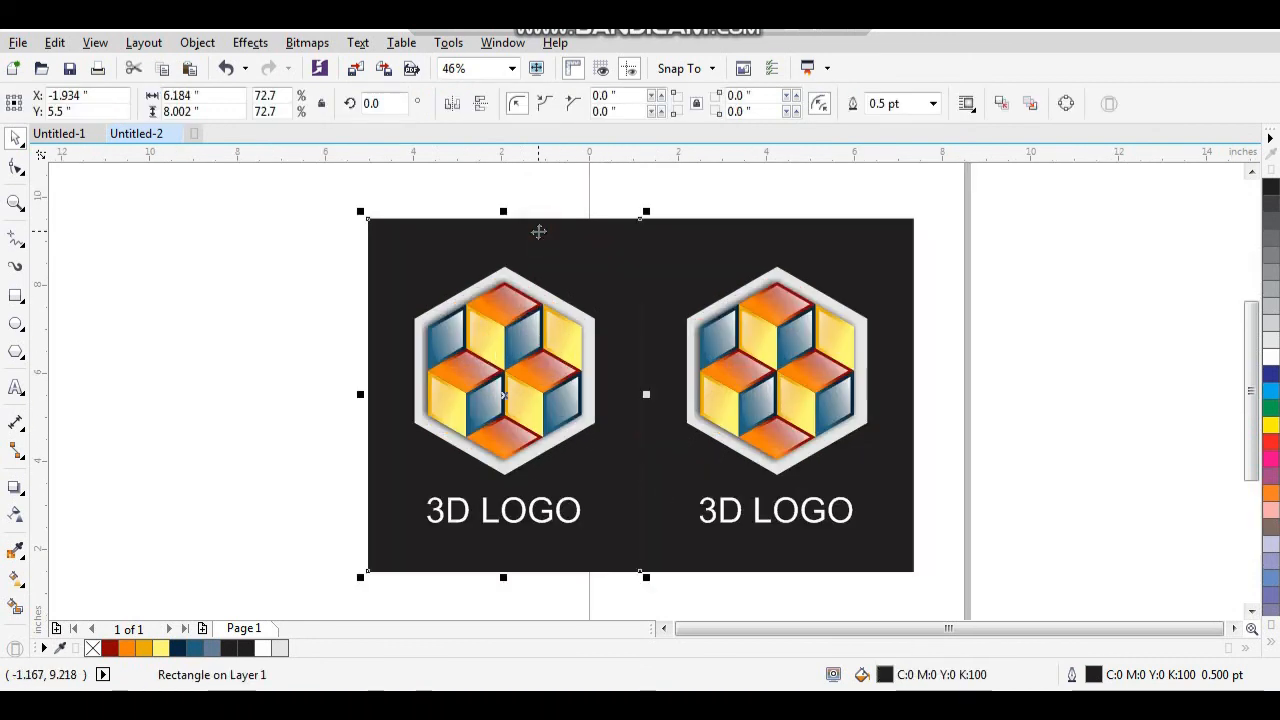
left_click(1270, 374)
left_click(1058, 376)
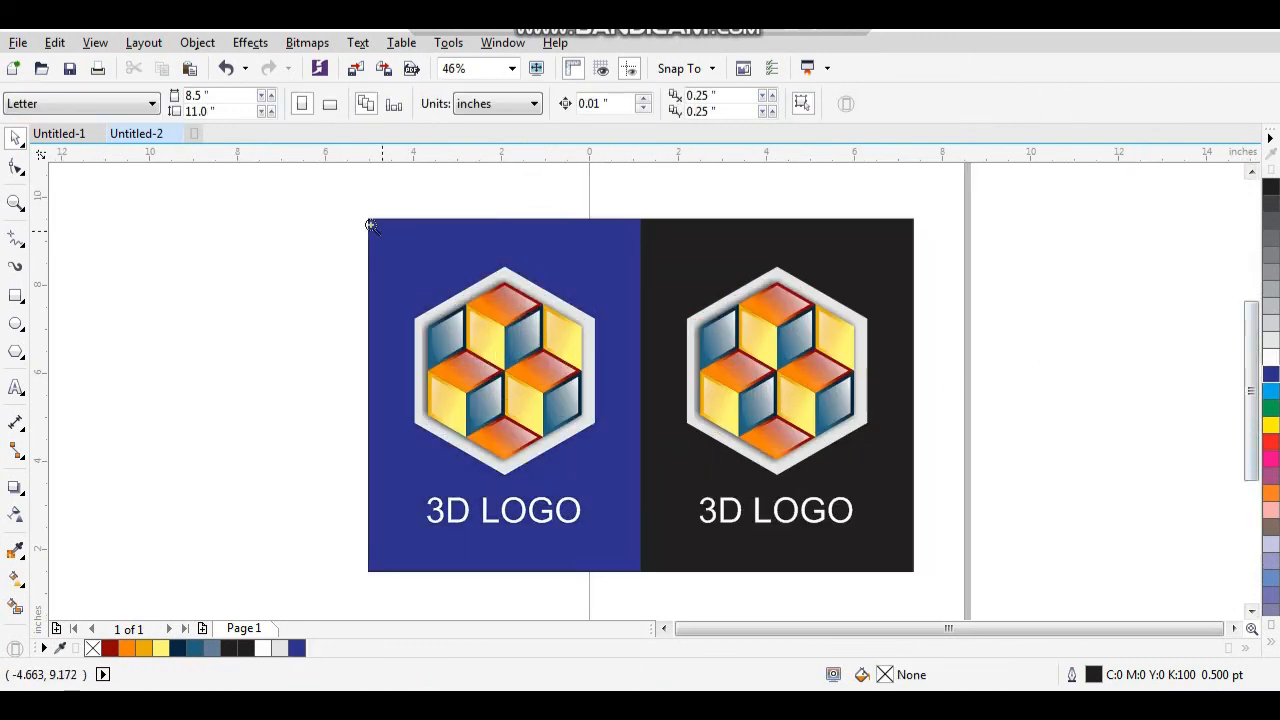
Step: Group the blue and black designs together and centre the group on the page
left_click_drag(783, 502, 918, 567)
scroll(645, 468, "down", 2)
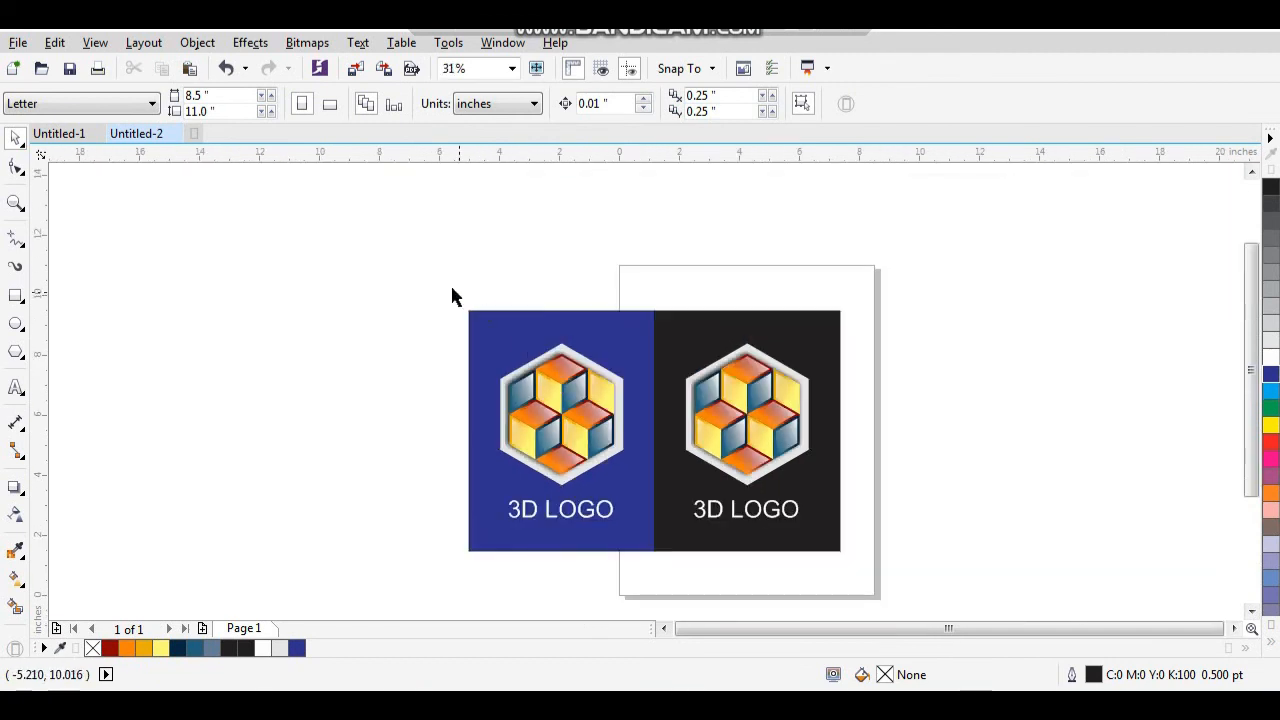
left_click_drag(840, 535, 895, 585)
key("ctrl+g")
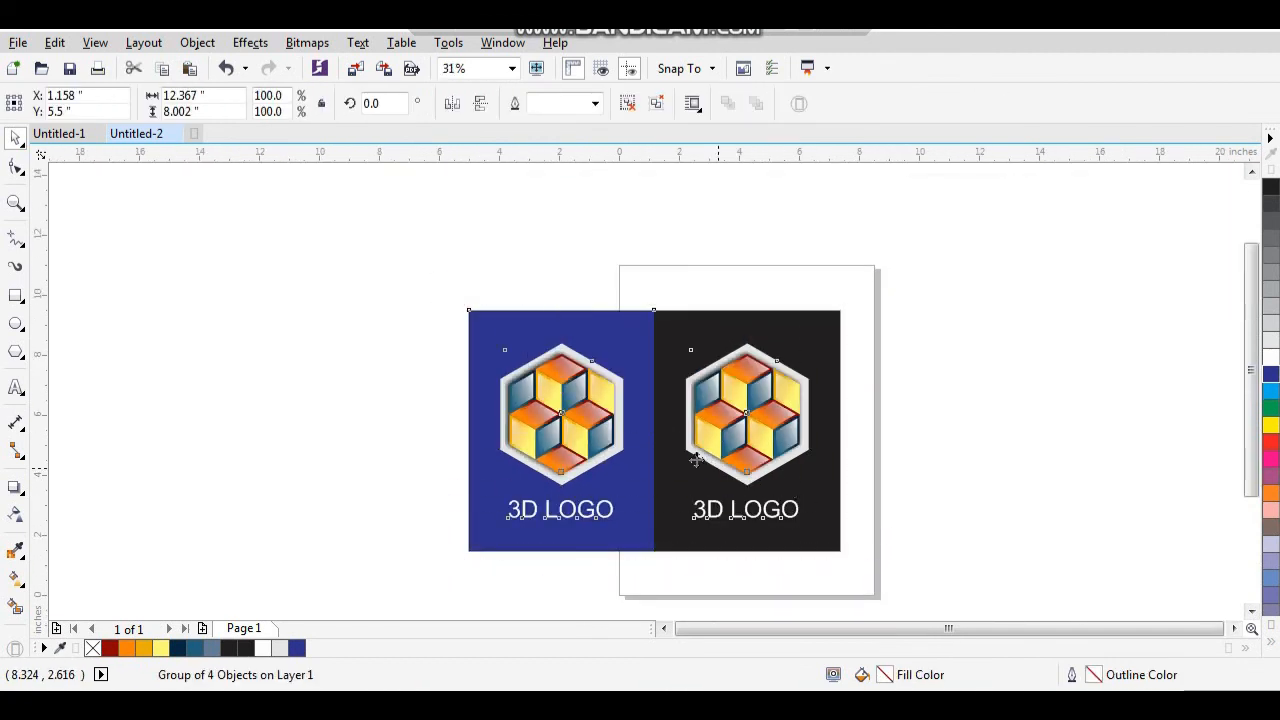
key("p")
Step: Switch the page to landscape and scale the grouped designs down about their centre to fit within it
left_click(543, 363)
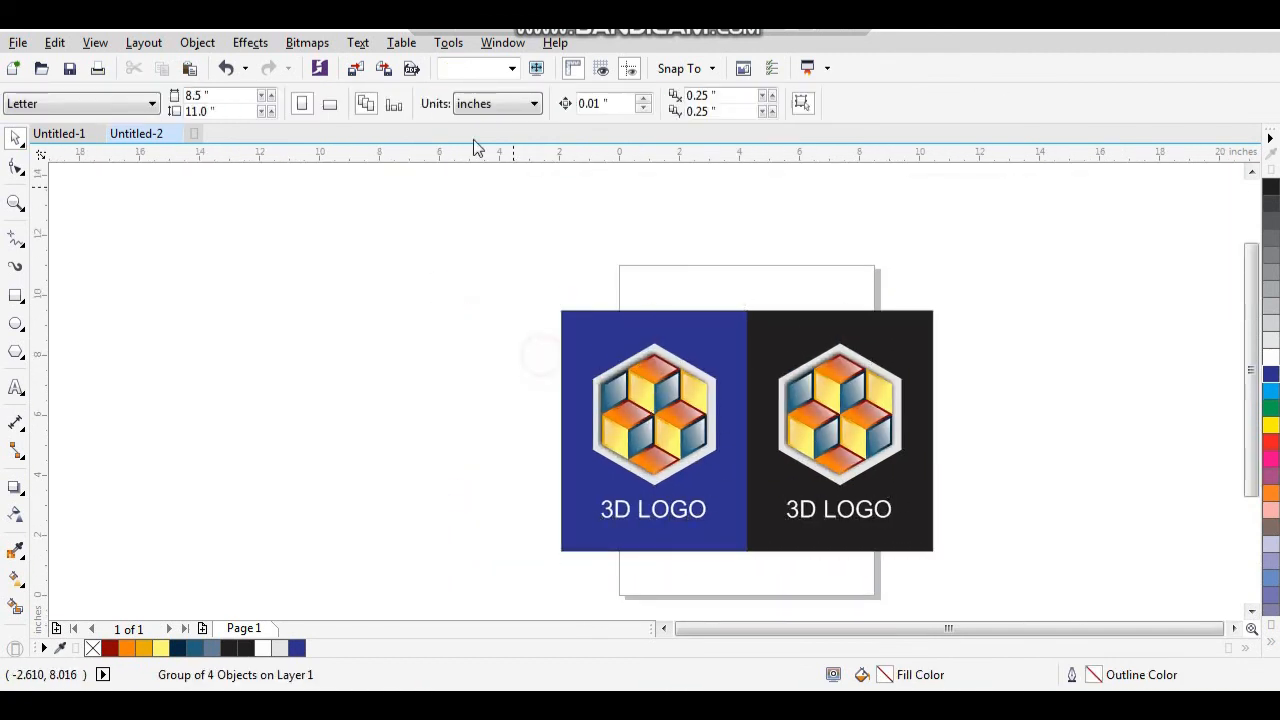
left_click(331, 110)
left_click(913, 549)
left_click_drag(941, 562, 907, 547)
left_click(971, 443)
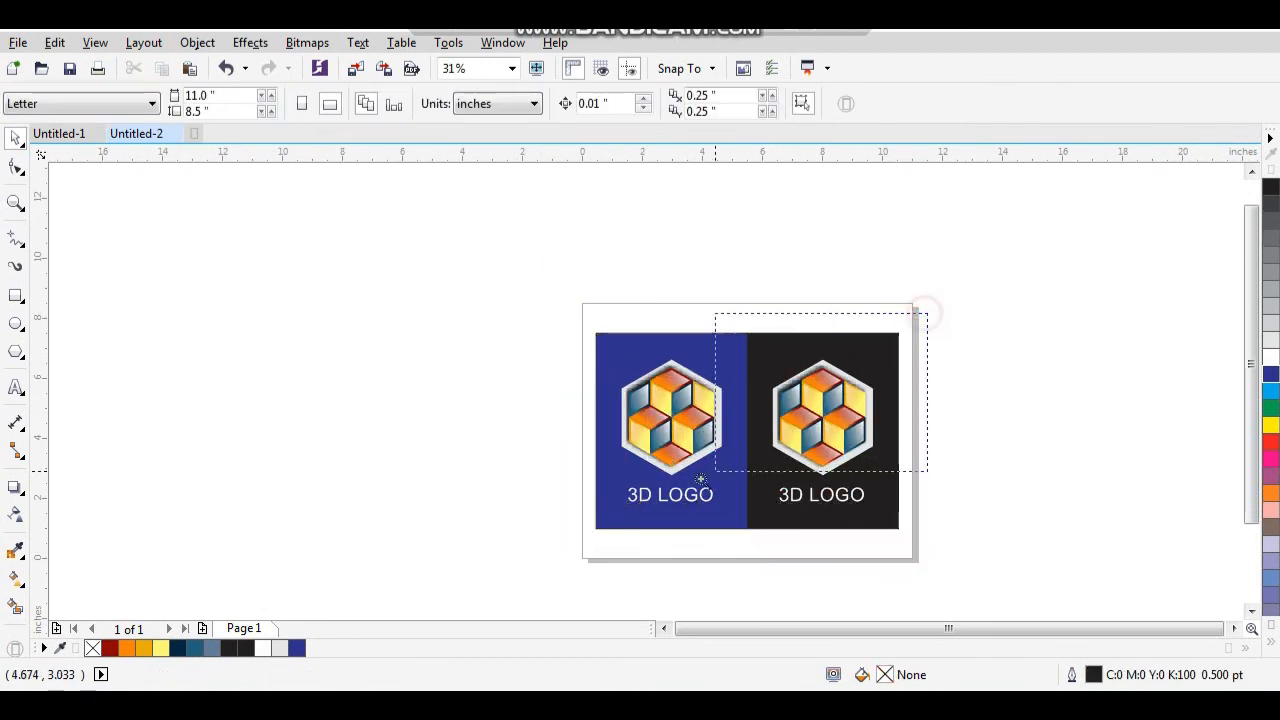
left_click_drag(606, 537, 572, 552)
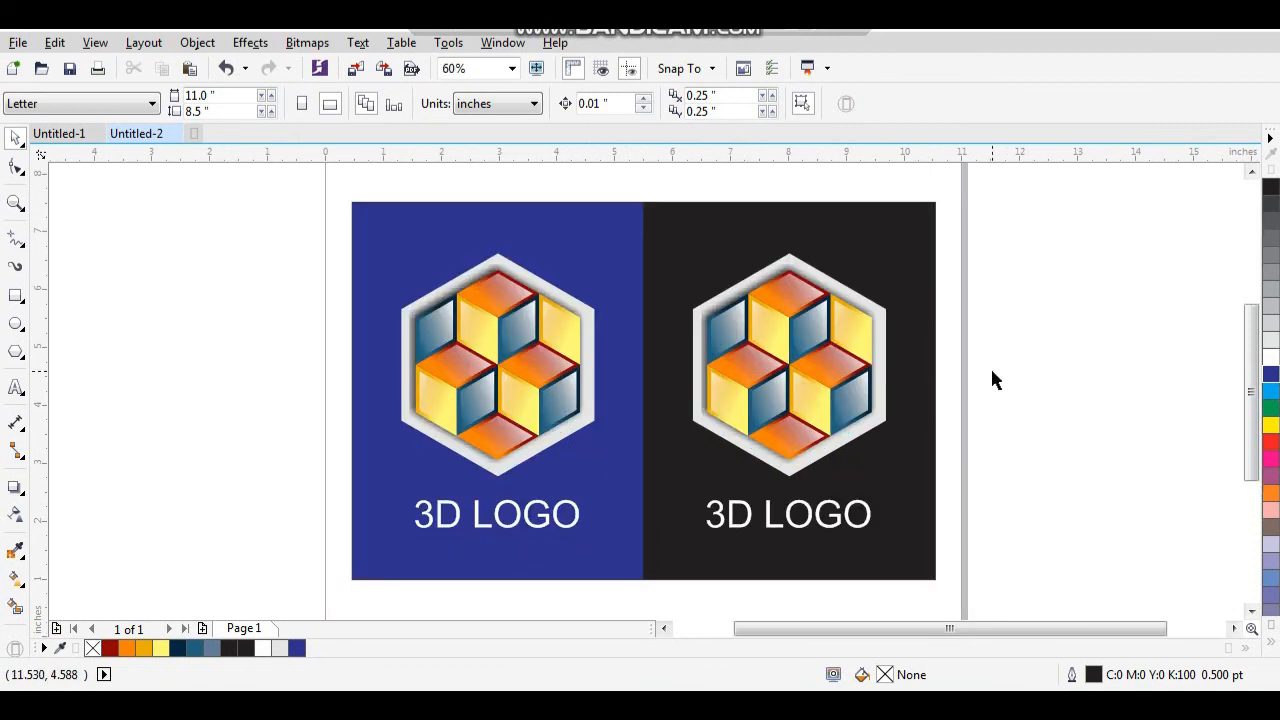